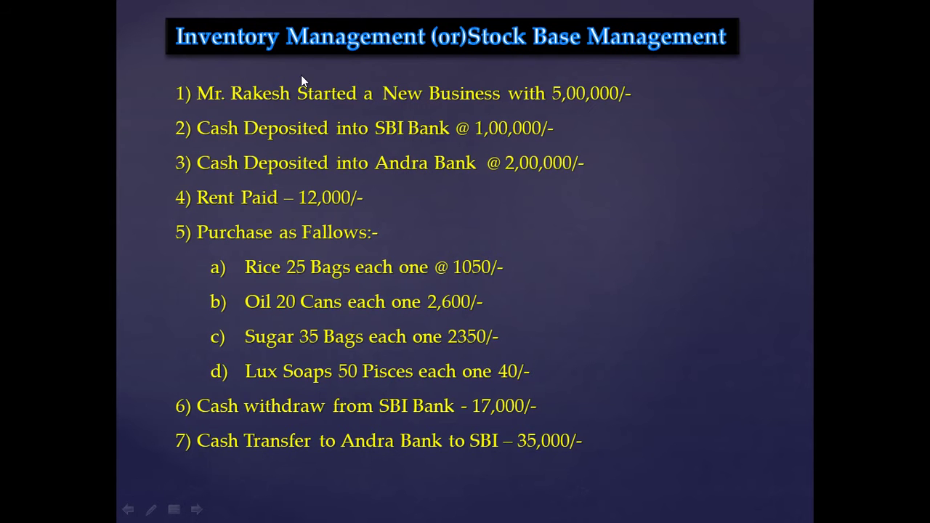
# Step: Switch to Tally.ERP 9 and enter the business owner's name as the new company's name and mailing name
pyautogui.hotkey('alt', 'Tab')
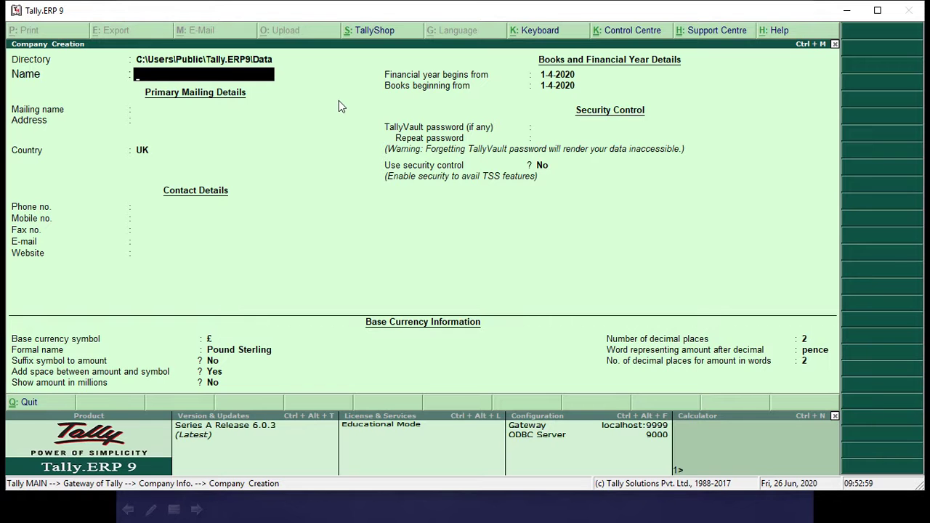
pyautogui.write('Mr Rakesh')
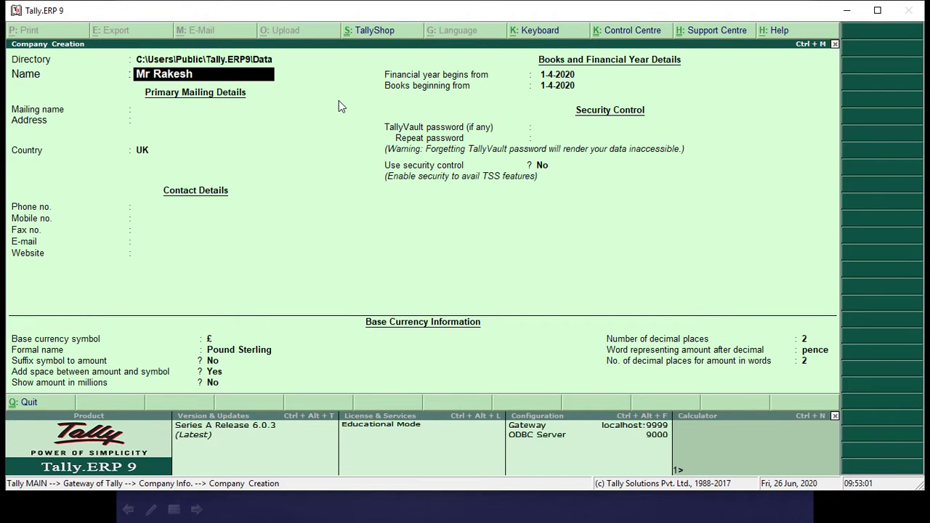
pyautogui.press('Return')
pyautogui.press('Return')
pyautogui.press('Return')
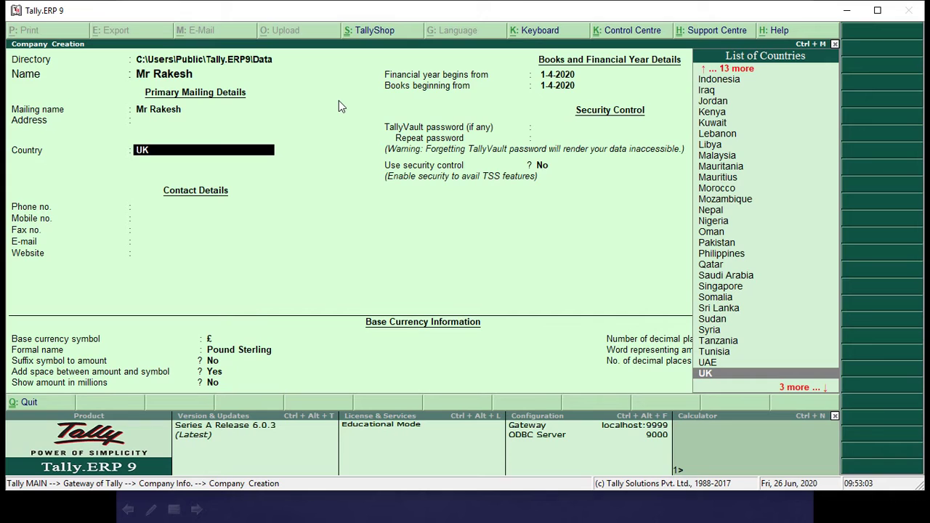
# Step: Return to the skipped address field and fill in the company's mailing address
pyautogui.press('Up')
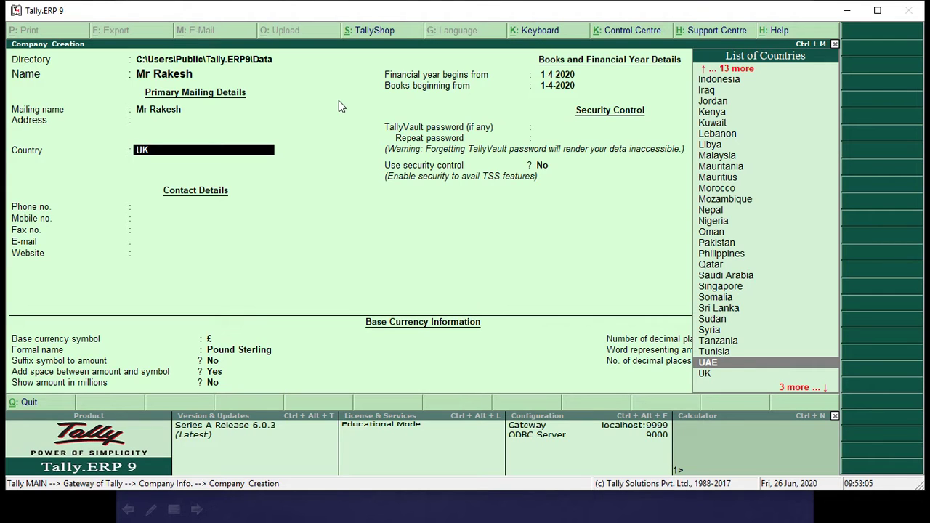
pyautogui.press('Up')
pyautogui.press('BackSpace')
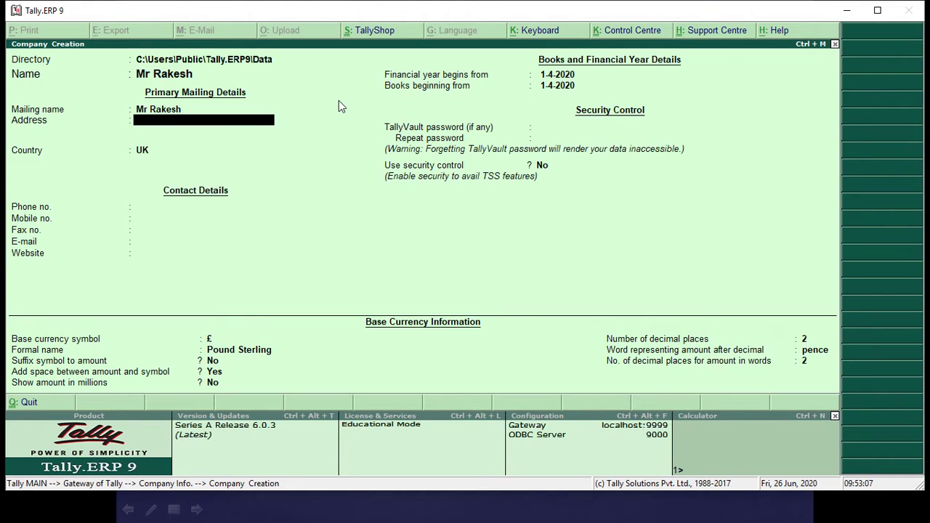
pyautogui.write('Basava ITI Manvi')
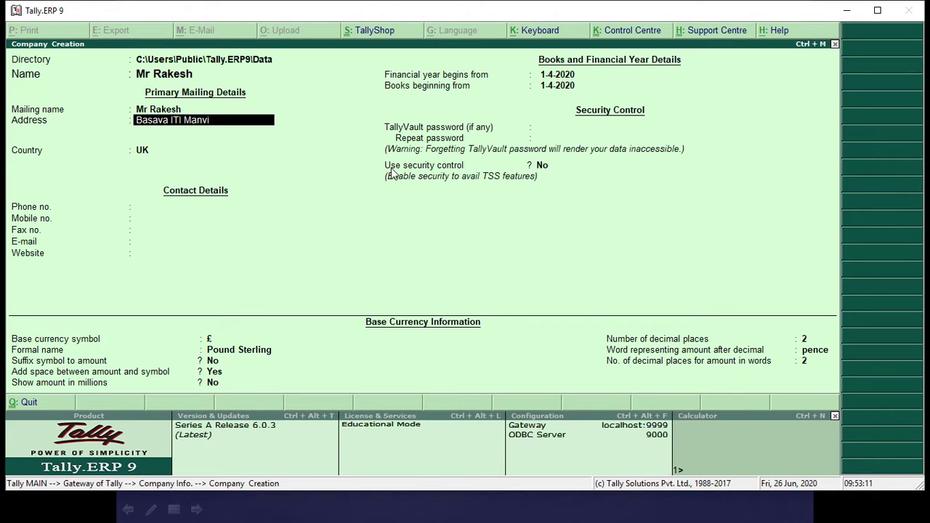
pyautogui.press('Return')
pyautogui.press('Return')
# Step: Set the company's country to India and its state to Karnataka
pyautogui.write('Ind')
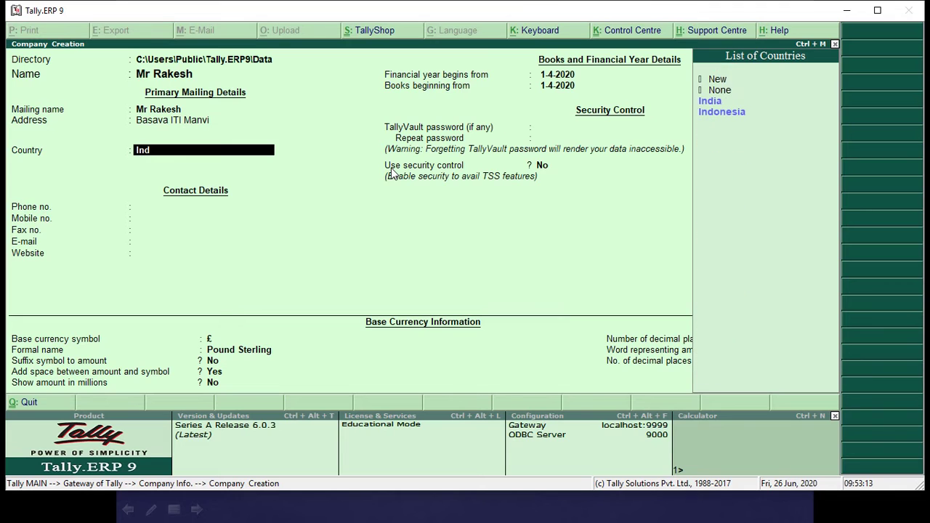
pyautogui.press('Return')
pyautogui.write('Kar')
pyautogui.press('Return')
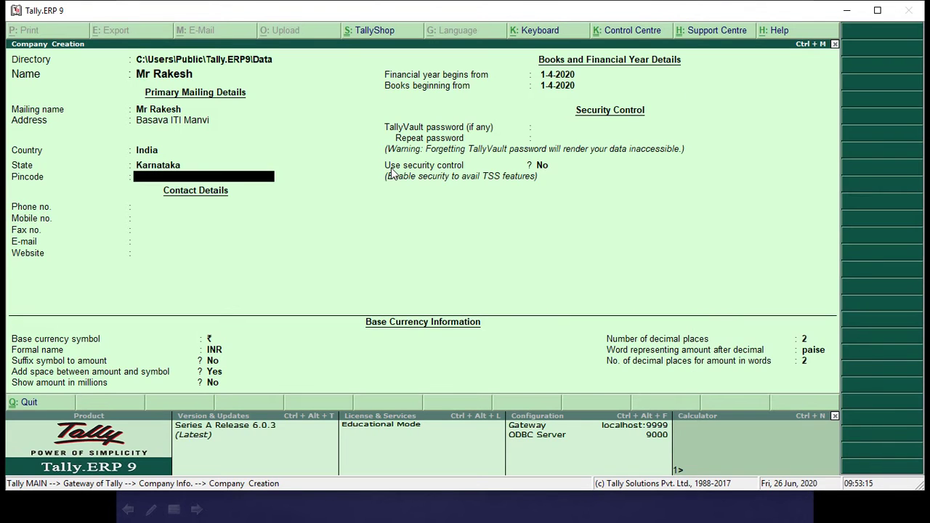
# Step: Leave the contact fields blank, keep the default financial year and INR currency settings, and save the new company
pyautogui.press('Return')
pyautogui.press('Return')
pyautogui.press('Return')
pyautogui.press('Return')
pyautogui.press('Return')
pyautogui.press('Return')
pyautogui.press('Return')
pyautogui.press('Return')
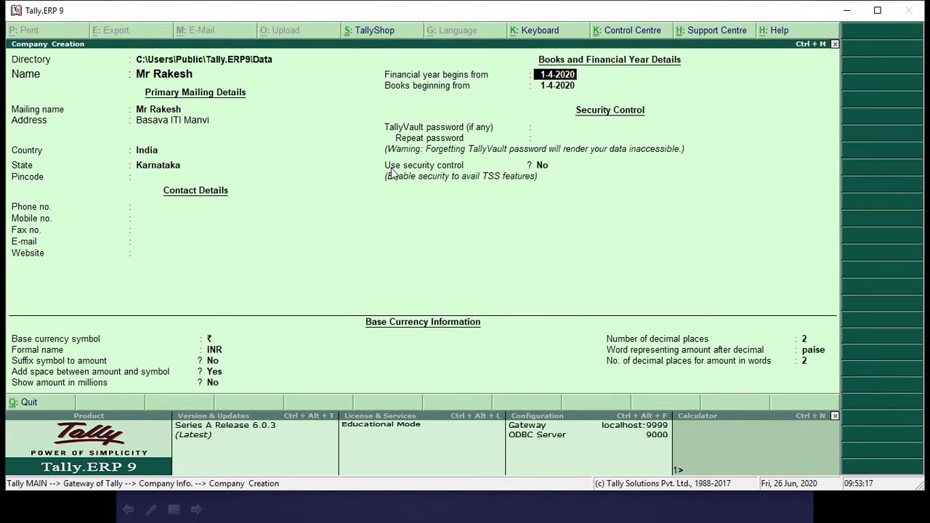
pyautogui.press('Return')
pyautogui.press('Return')
pyautogui.press('Return')
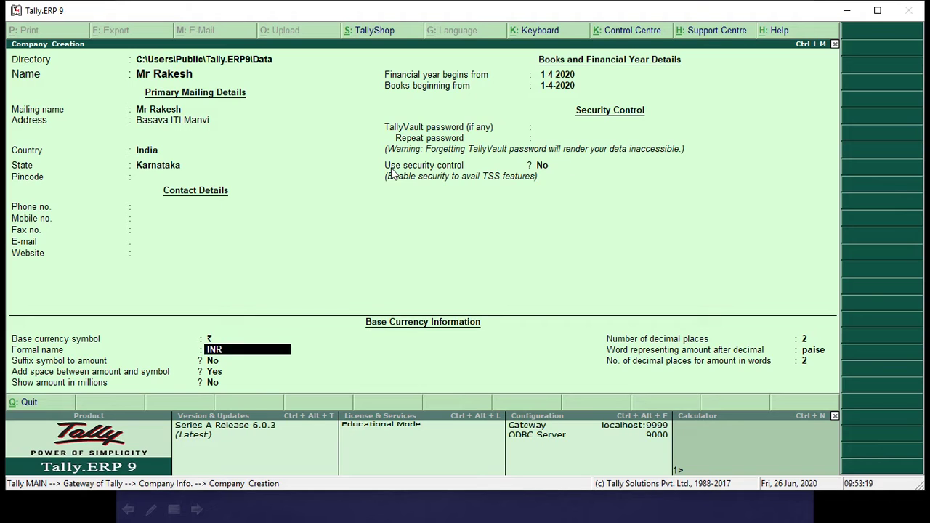
pyautogui.click(390, 167)
pyautogui.hotkey('ctrl', 'a')
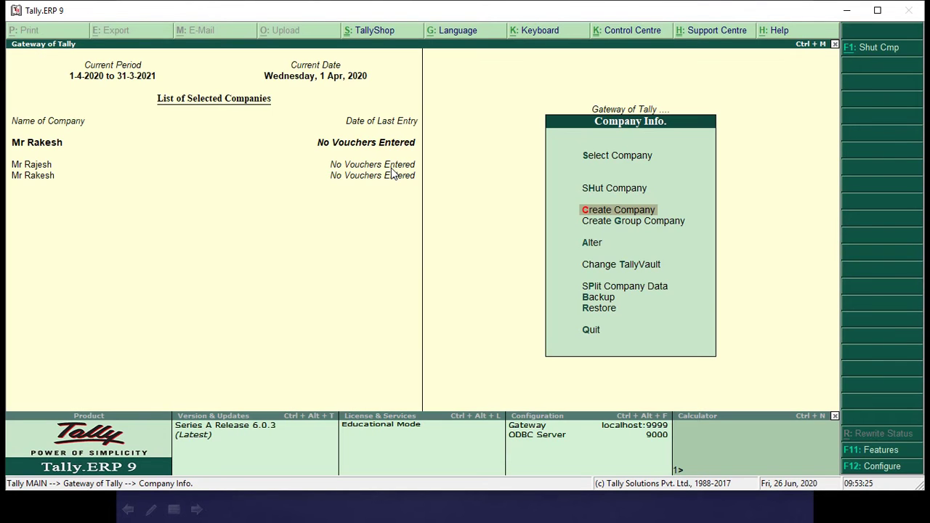
# Step: Open the multiple-ledger creation form for the new company with All Items as the group
pyautogui.hotkey('alt', 'Tab')
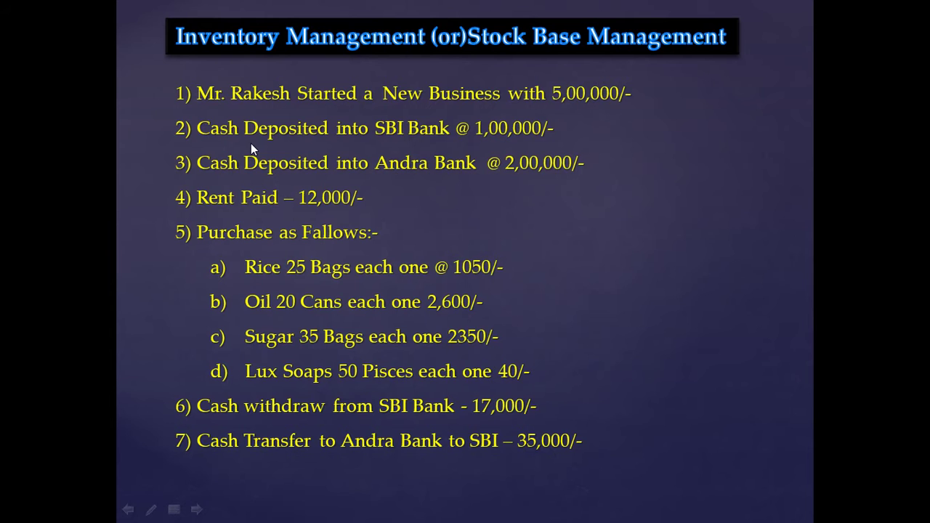
pyautogui.hotkey('alt', 'Tab')
pyautogui.press('Escape')
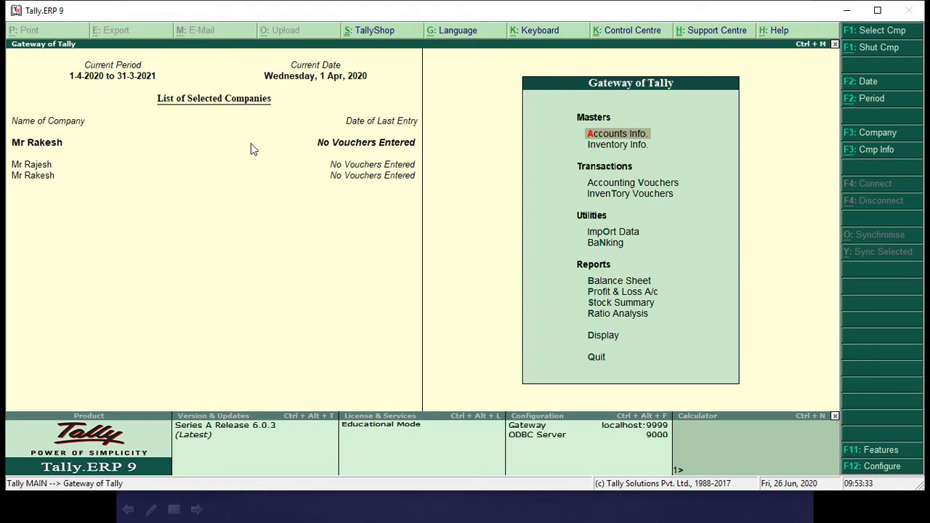
pyautogui.press('Return')
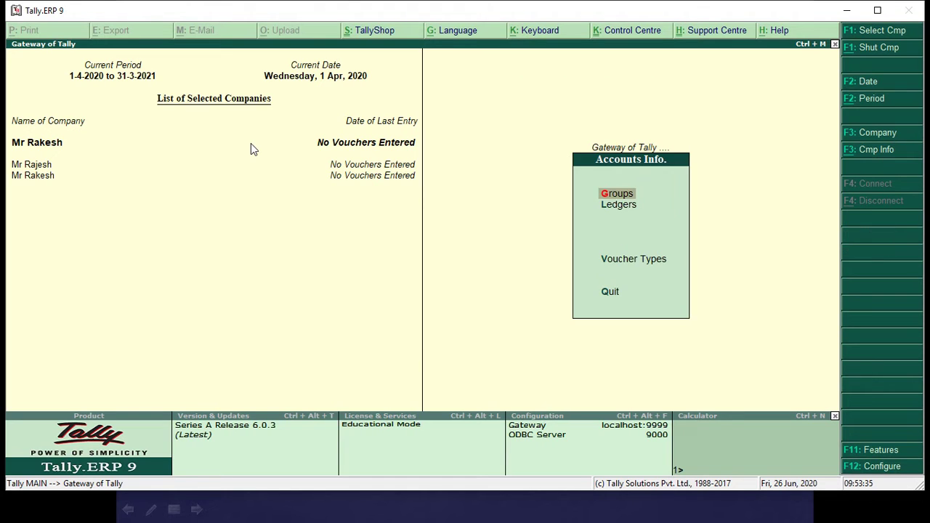
pyautogui.press('Down')
pyautogui.press('Return')
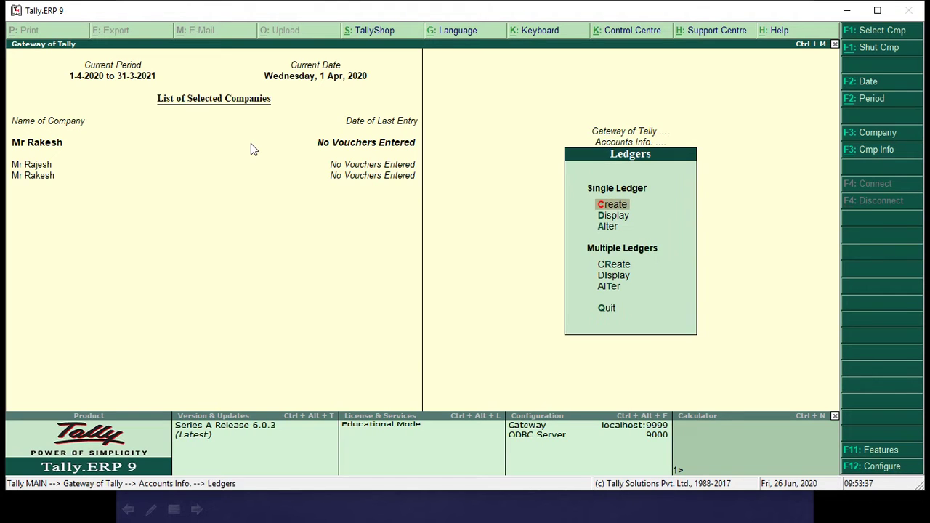
pyautogui.press('Down')
pyautogui.press('Down')
pyautogui.press('Down')
pyautogui.press('Down')
pyautogui.press('Up')
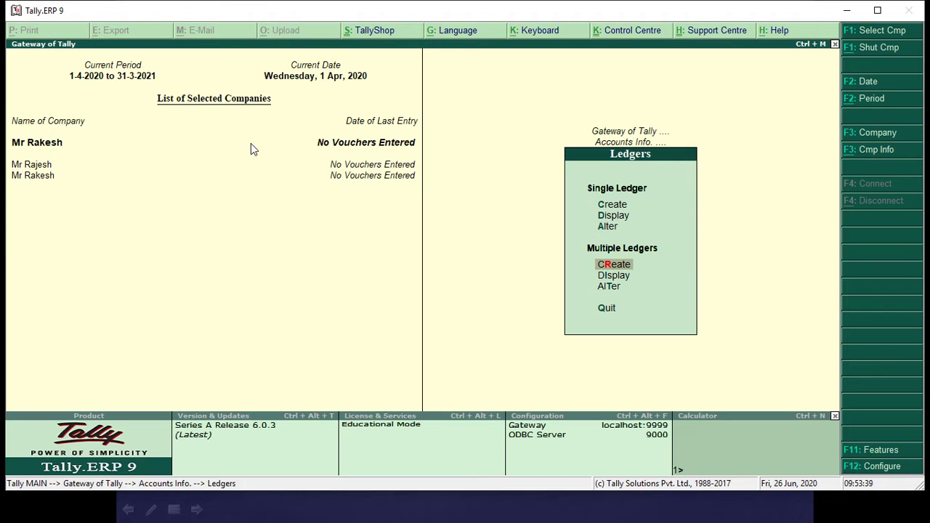
pyautogui.press('Return')
pyautogui.press('Return')
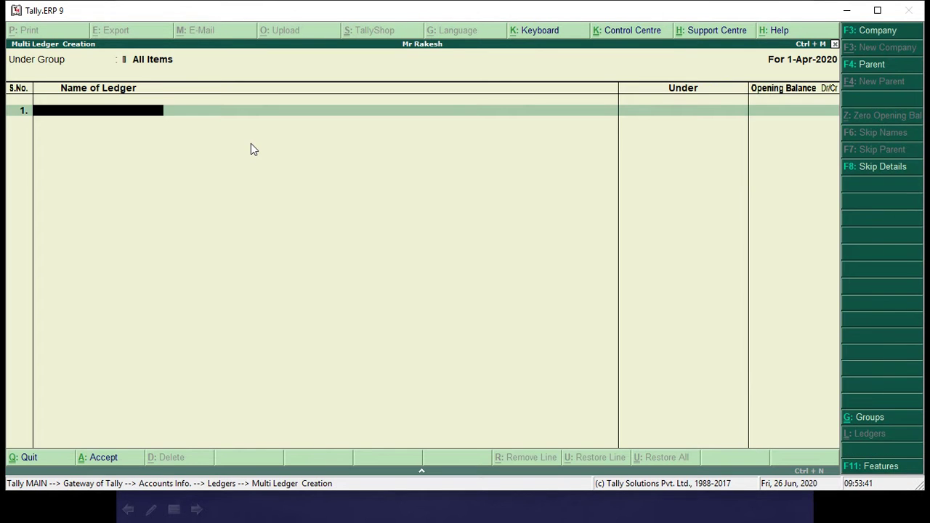
# Step: Add a ledger in the business owner's name under the Capital Account group
pyautogui.hotkey('alt', 'Tab')
pyautogui.hotkey('alt', 'Tab')
pyautogui.write('Mr Rakesh')
pyautogui.press('Return')
pyautogui.write('Ca')
pyautogui.press('Down')
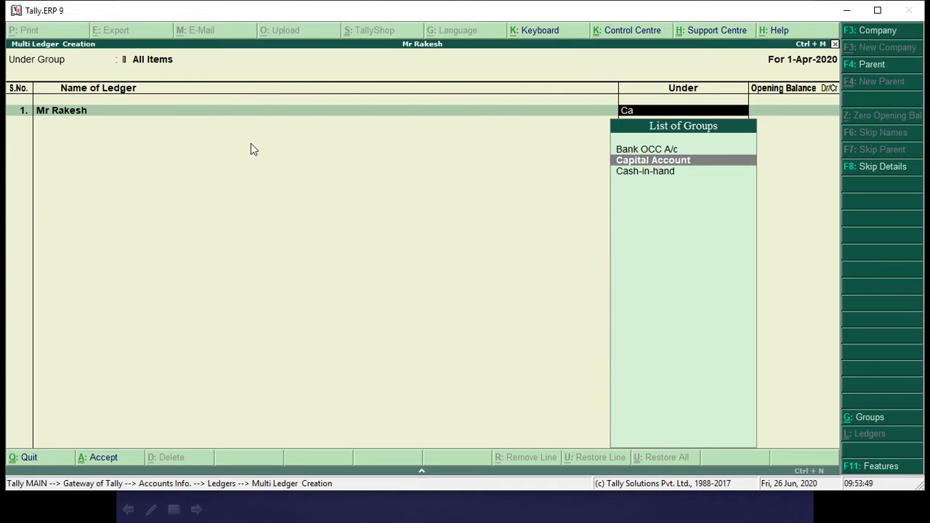
pyautogui.press('Return')
# Step: Check the transaction list and add an SBI ledger under the Bank Accounts group
pyautogui.hotkey('alt', 'Tab')
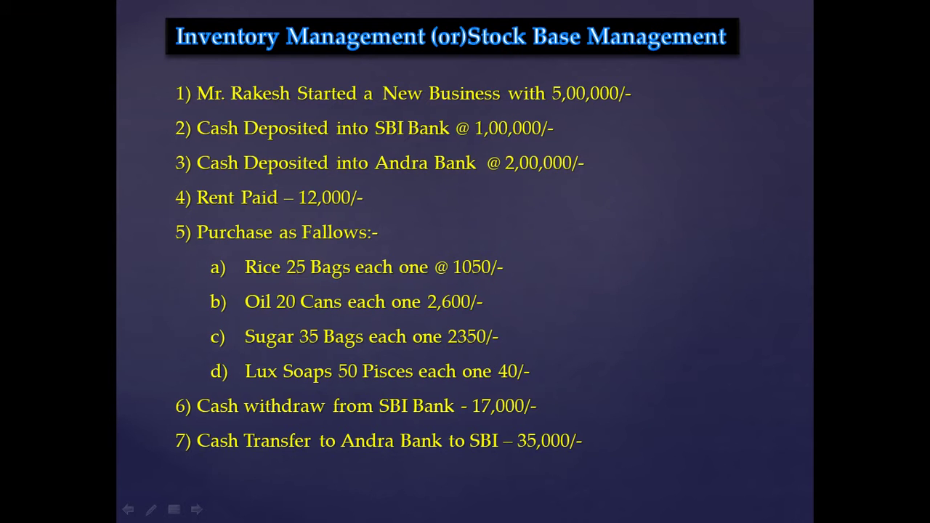
pyautogui.hotkey('alt', 'Tab')
pyautogui.write('SBI')
pyautogui.press('Return')
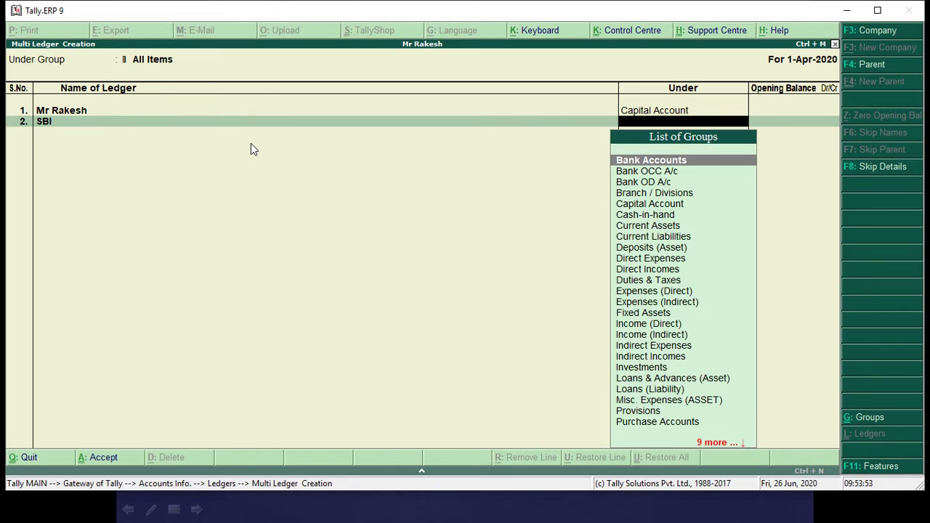
pyautogui.write('Ba')
pyautogui.press('Return')
# Step: Check the transaction list and add an Andra Bank ledger under the Bank Accounts group
pyautogui.hotkey('alt', 'Tab')
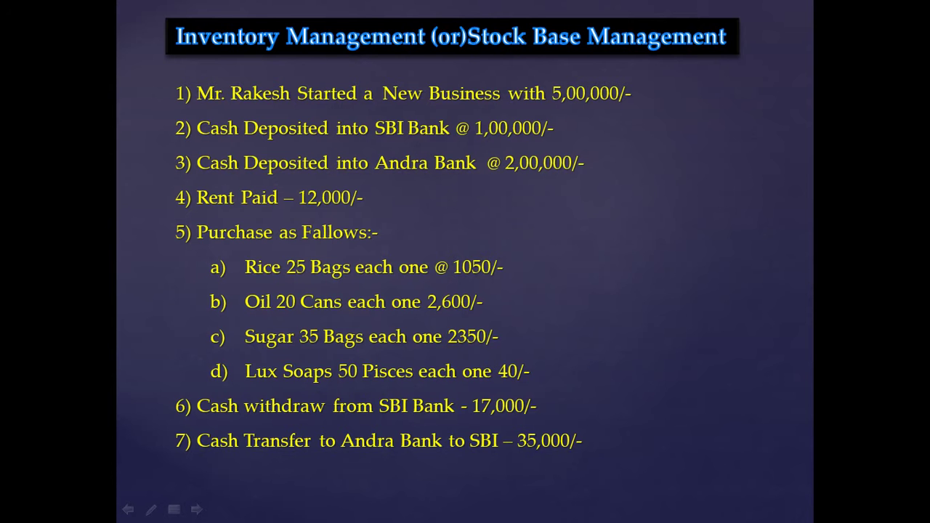
pyautogui.hotkey('alt', 'Tab')
pyautogui.write('An')
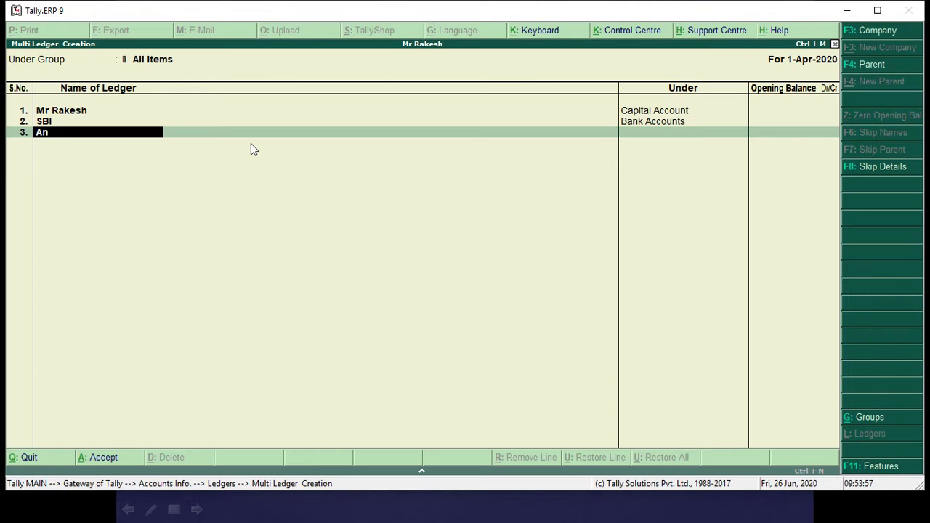
pyautogui.write('dra Bank')
pyautogui.press('Return')
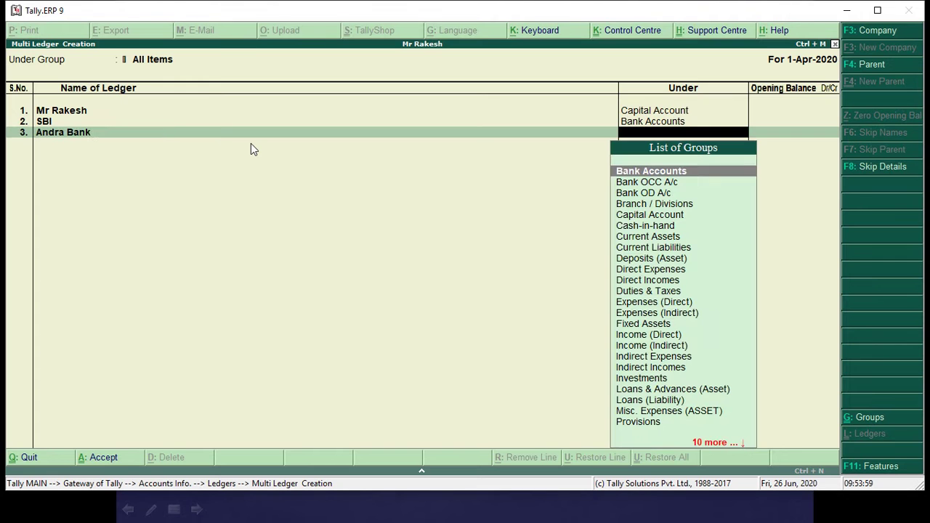
pyautogui.write('Ba')
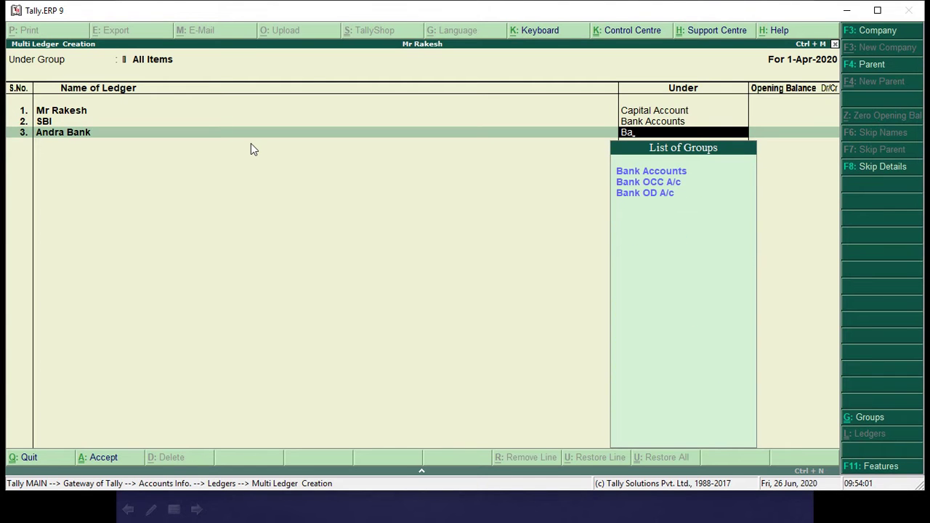
pyautogui.press('Return')
pyautogui.press('Return')
# Step: Check the transaction list and add a Rent Paid ledger under the Indirect Expenses group
pyautogui.hotkey('alt', 'Tab')
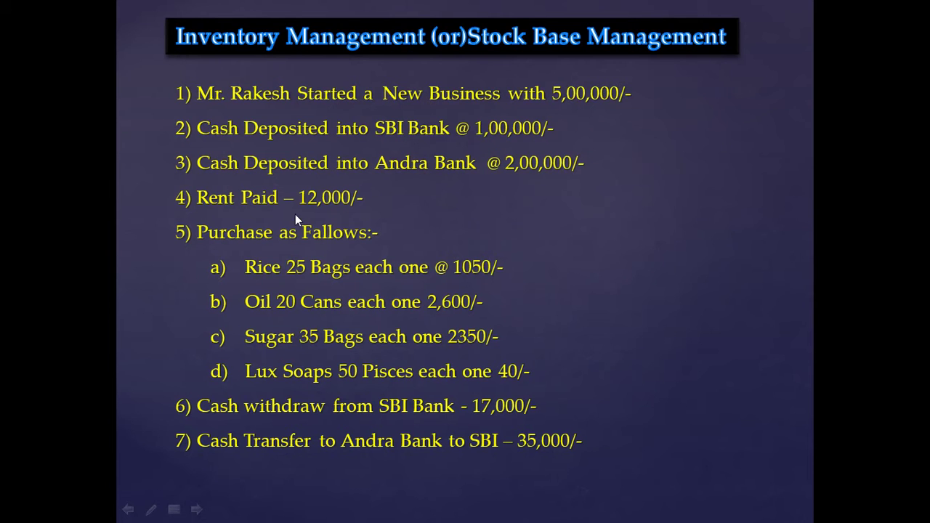
pyautogui.hotkey('alt', 'Tab')
pyautogui.write('Rent Paid')
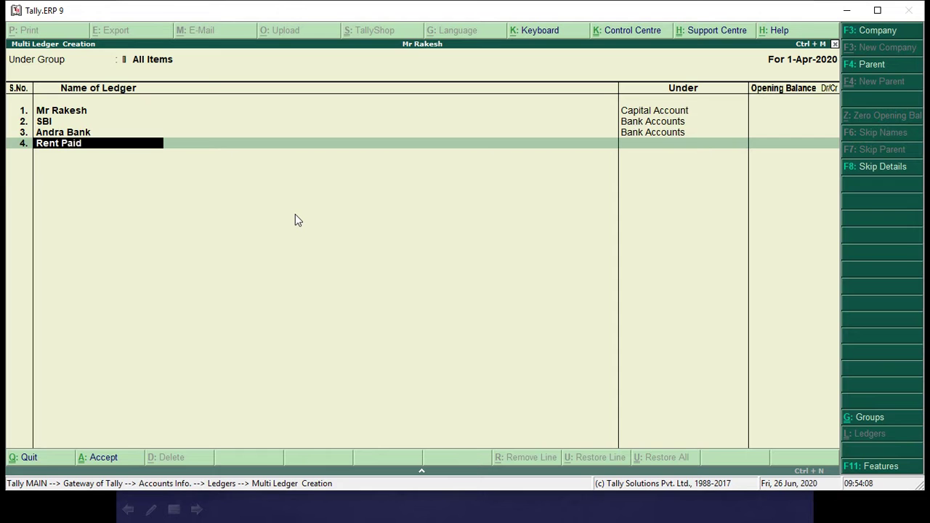
pyautogui.press('Return')
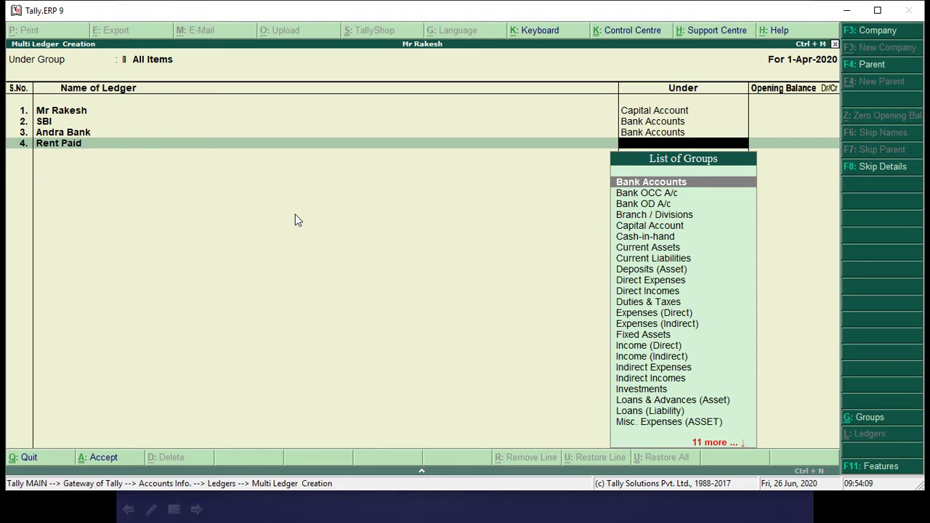
pyautogui.write('Ind')
pyautogui.press('Down')
pyautogui.press('Return')
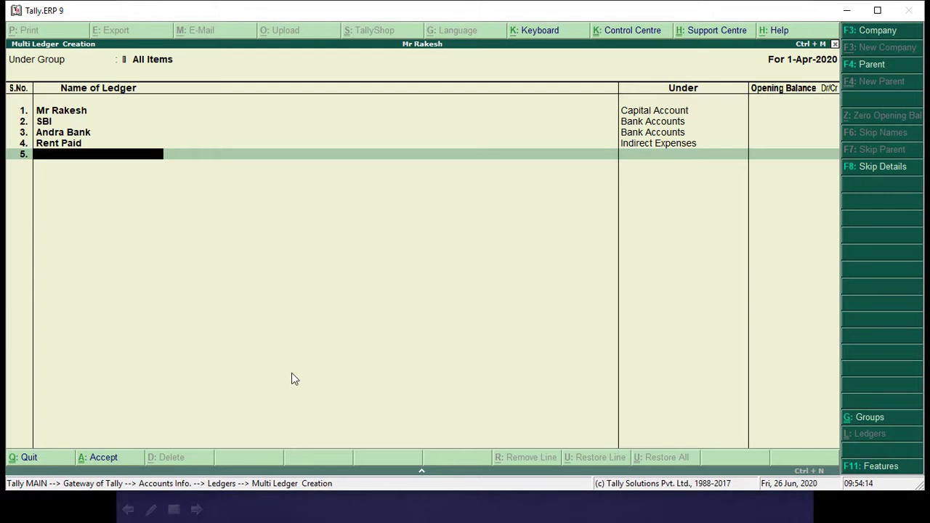
# Step: Add a Purchase ledger under the Purchase Accounts group
pyautogui.write('Purchase')
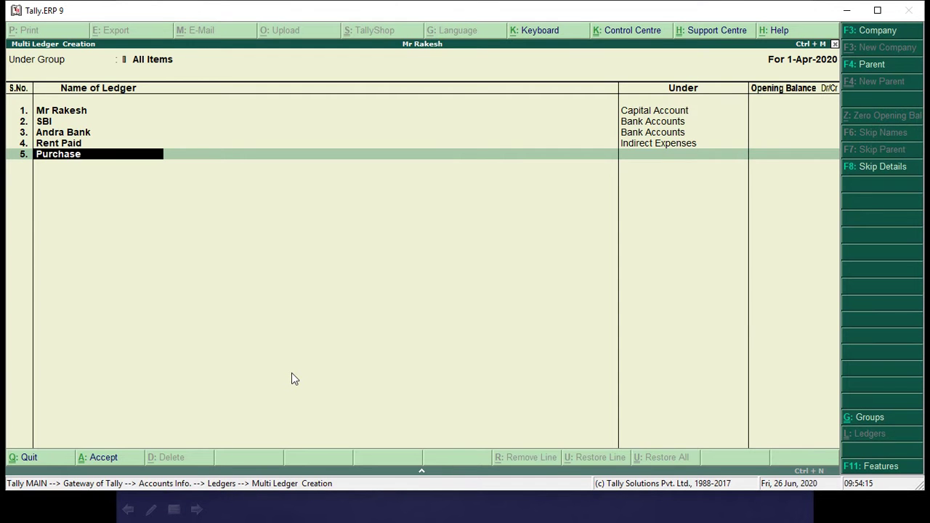
pyautogui.press('Return')
pyautogui.write('Pu')
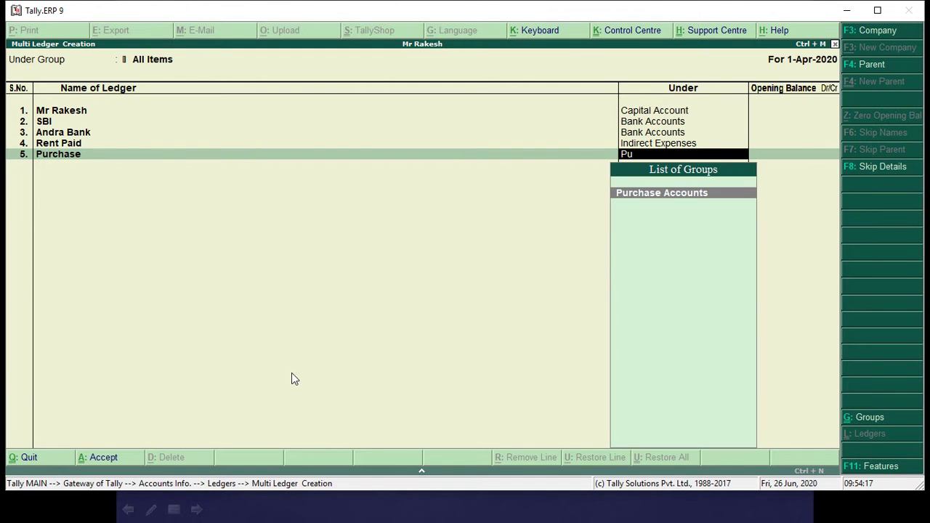
pyautogui.press('Return')
pyautogui.press('Return')
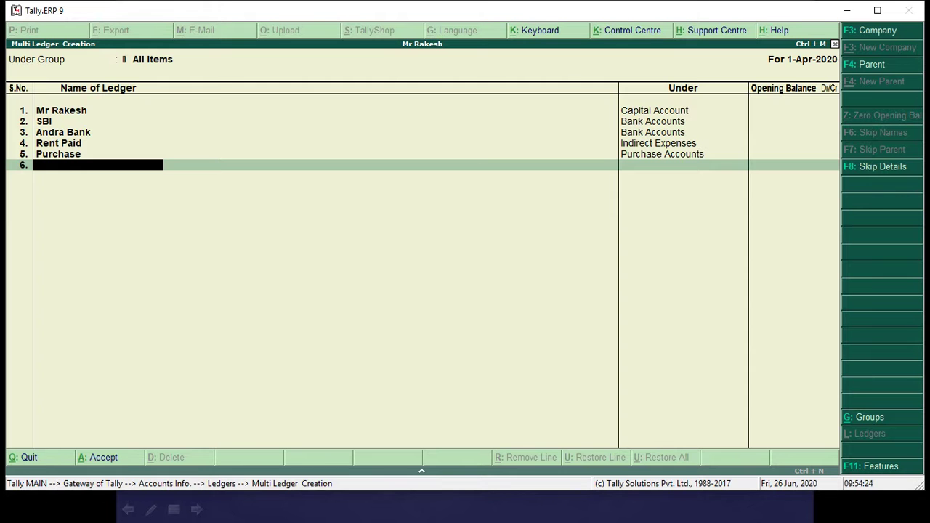
# Step: Add a Sales ledger under the sales group and advance the transaction slides to the sales entries
pyautogui.write('Sales')
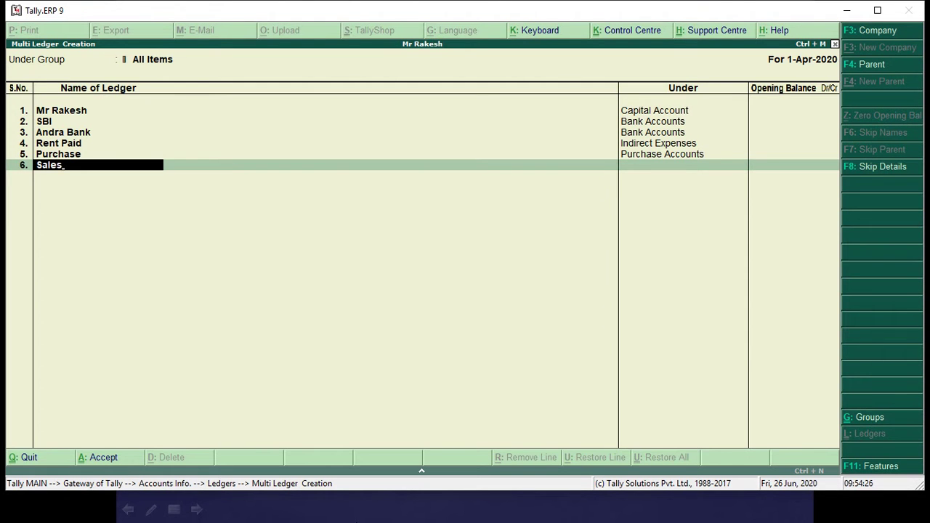
pyautogui.press('Return')
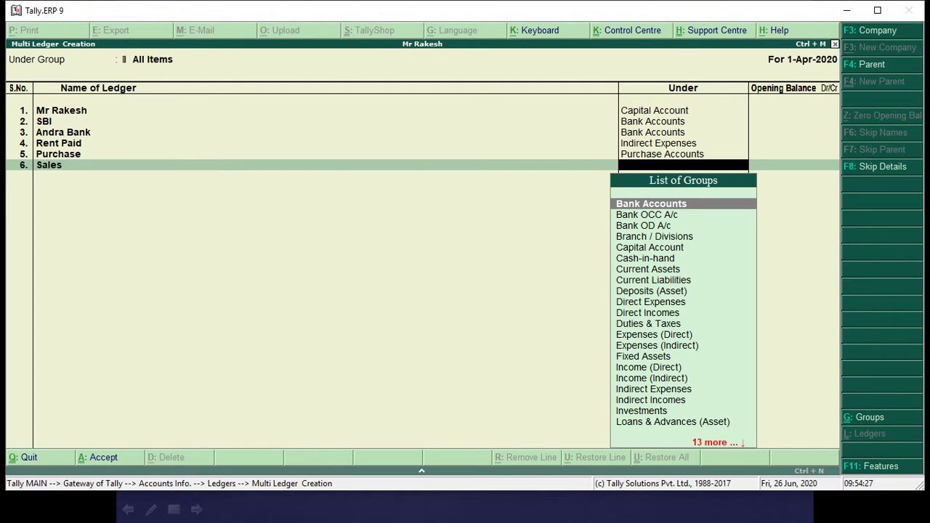
pyautogui.write('Sa')
pyautogui.press('Return')
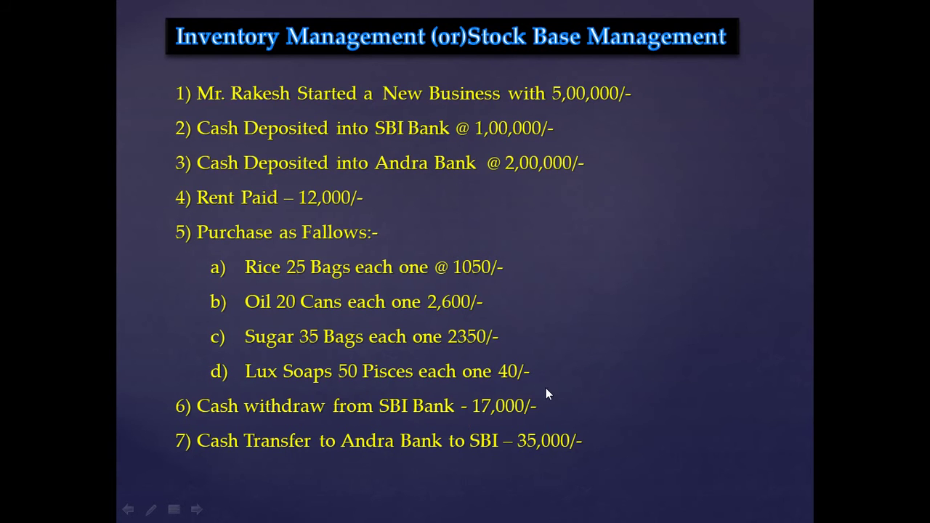
pyautogui.click(457, 408)
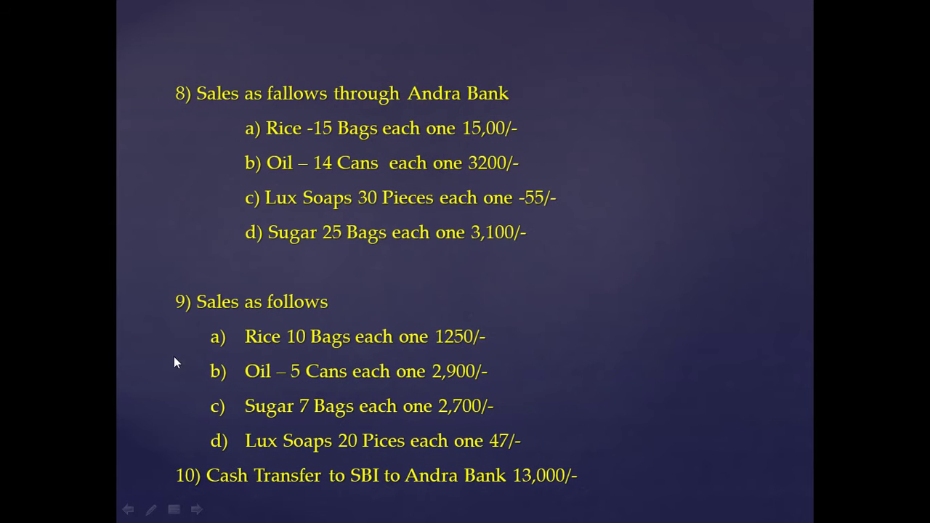
# Step: Finish checking the transaction slides, return to Tally.ERP 9 and save the multiple ledger list without an opening balance for Sales
pyautogui.click(333, 328)
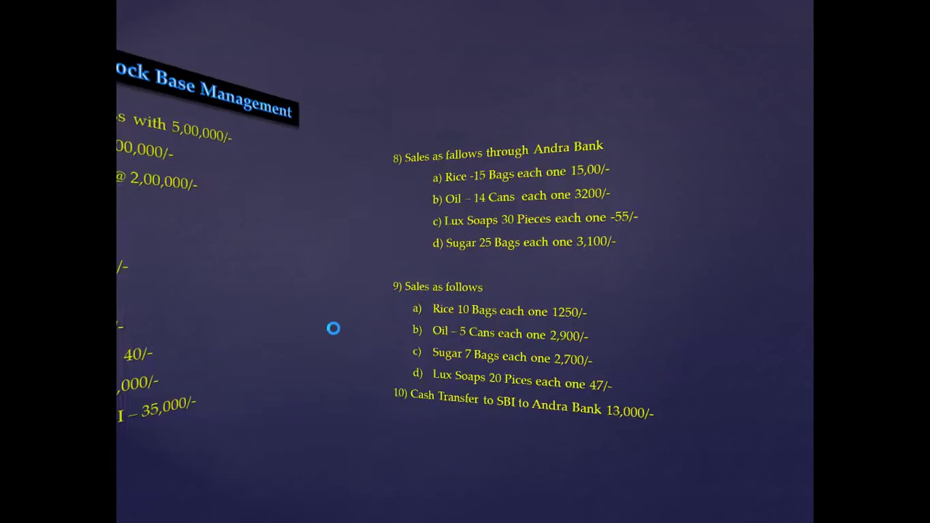
pyautogui.hotkey('alt', 'Tab')
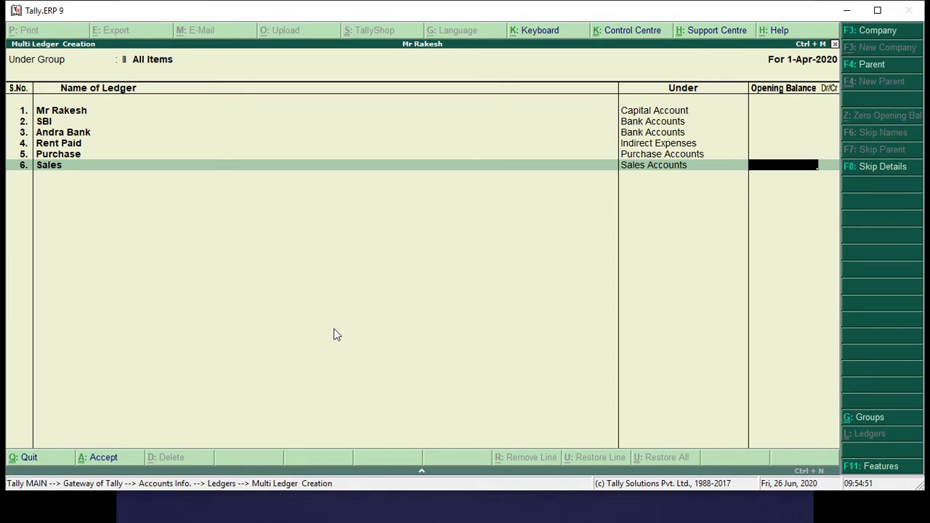
pyautogui.press('Return')
pyautogui.press('Return')
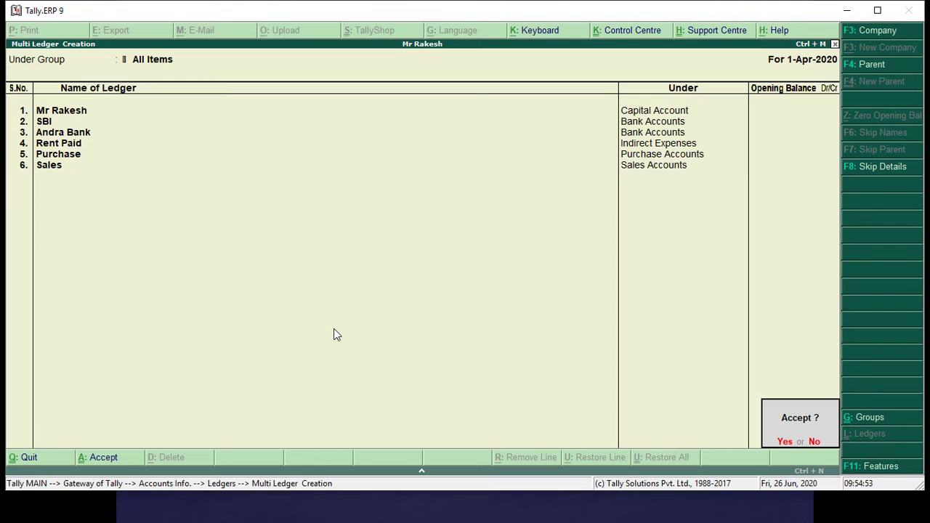
pyautogui.press('y')
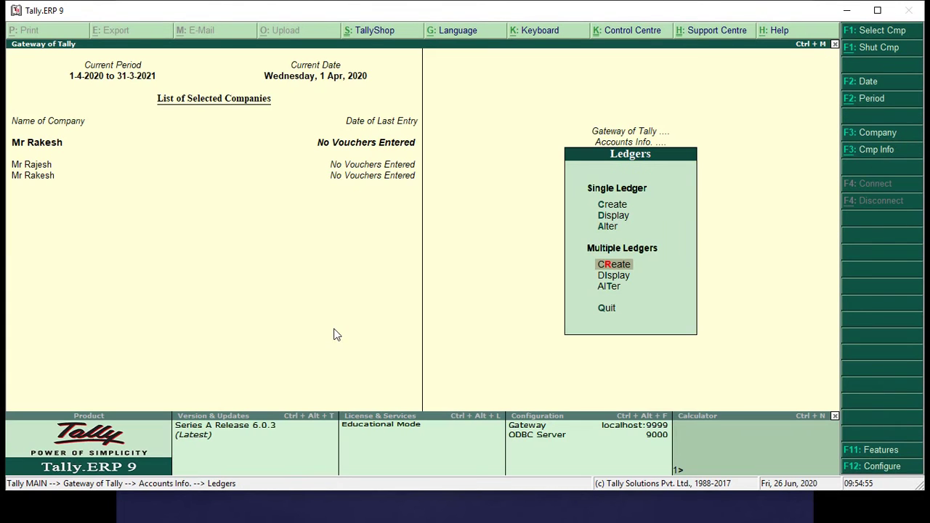
# Step: Check the purchase entries in the transaction list and create a simple unit of measure with the symbol Bags
pyautogui.press('Escape')
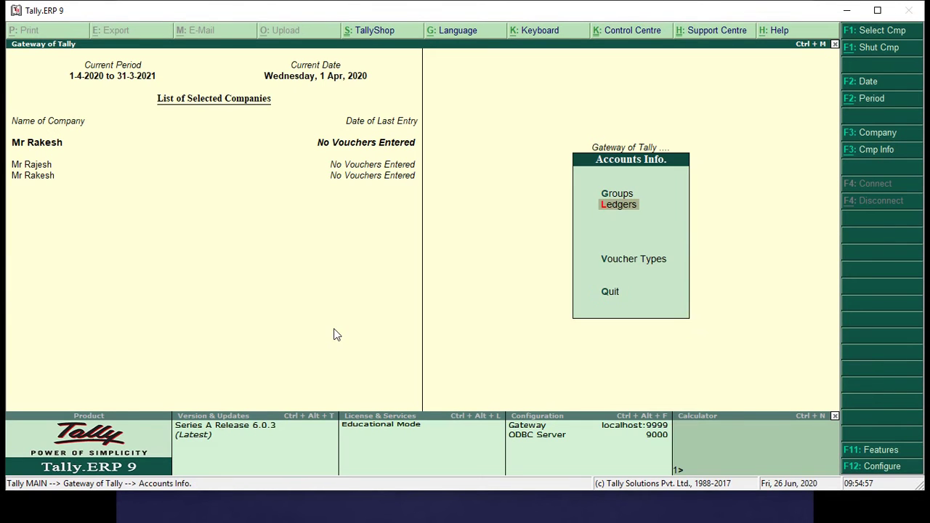
pyautogui.press('Escape')
pyautogui.press('Down')
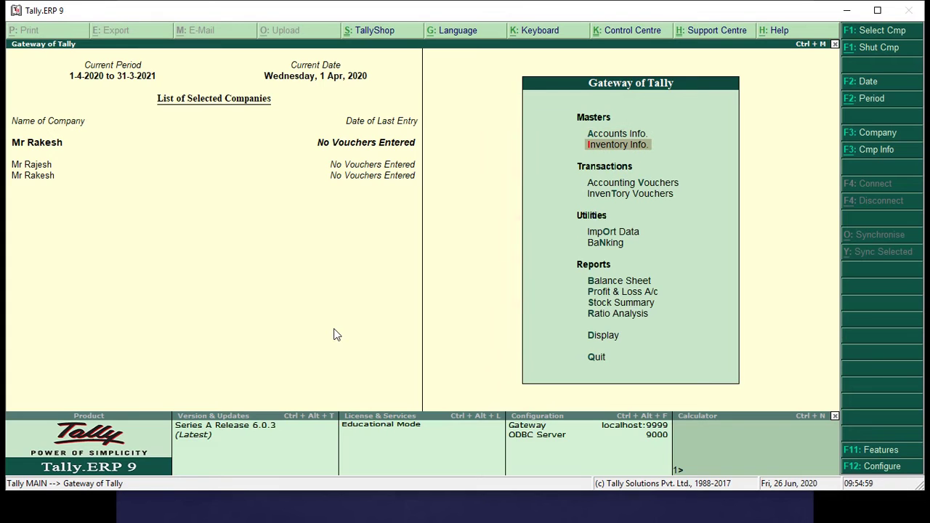
pyautogui.press('Return')
pyautogui.press('Down')
pyautogui.press('Down')
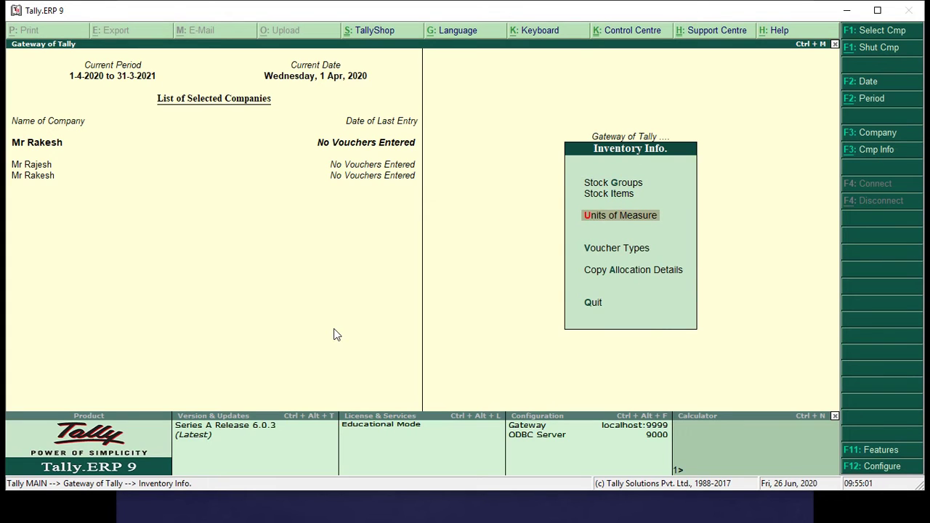
pyautogui.press('Return')
pyautogui.press('Return')
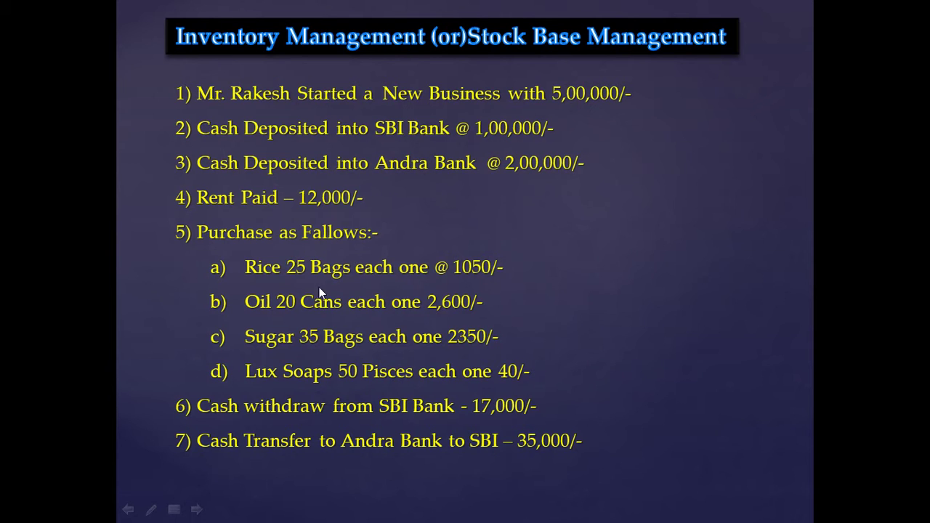
pyautogui.hotkey('alt', 'Tab')
pyautogui.write('Bags')
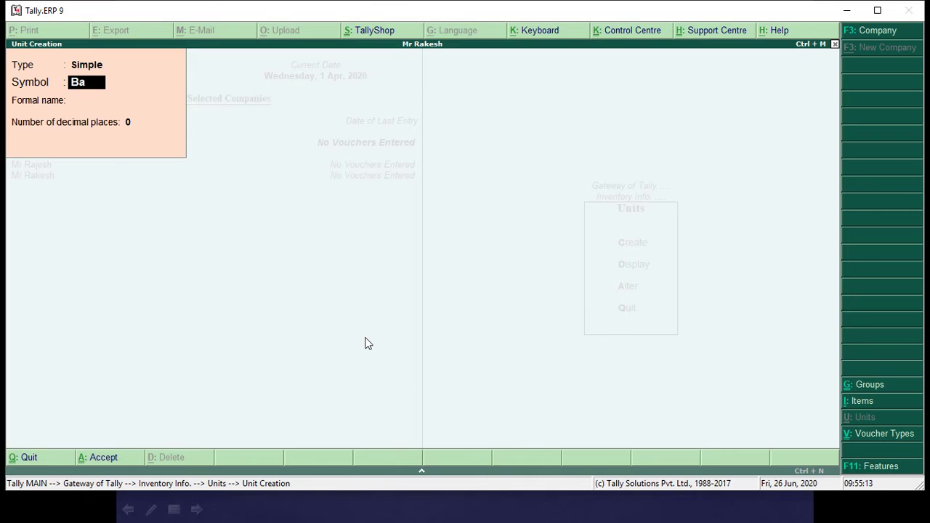
pyautogui.press('Return')
pyautogui.press('Return')
pyautogui.press('Return')
pyautogui.press('Return')
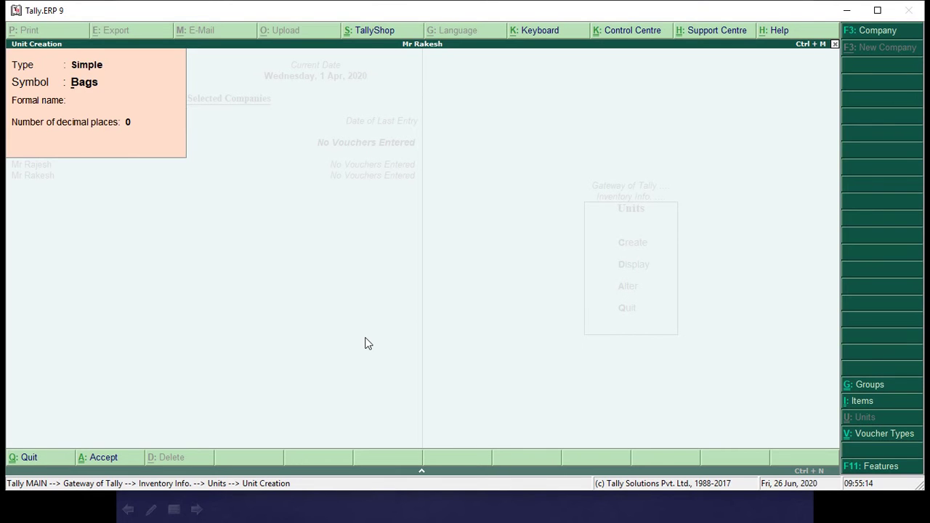
# Step: Create a simple unit of measure with the symbol Cans
pyautogui.write('Cans')
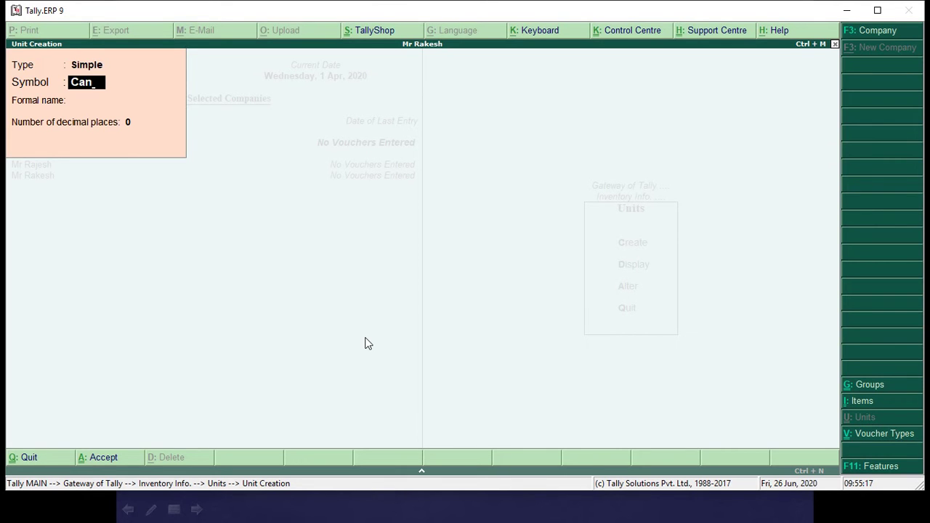
pyautogui.press('Return')
pyautogui.press('Return')
pyautogui.press('Return')
pyautogui.press('Return')
# Step: Check the transaction list, create a simple unit of measure with the symbol Pices and leave unit creation
pyautogui.hotkey('alt', 'Tab')
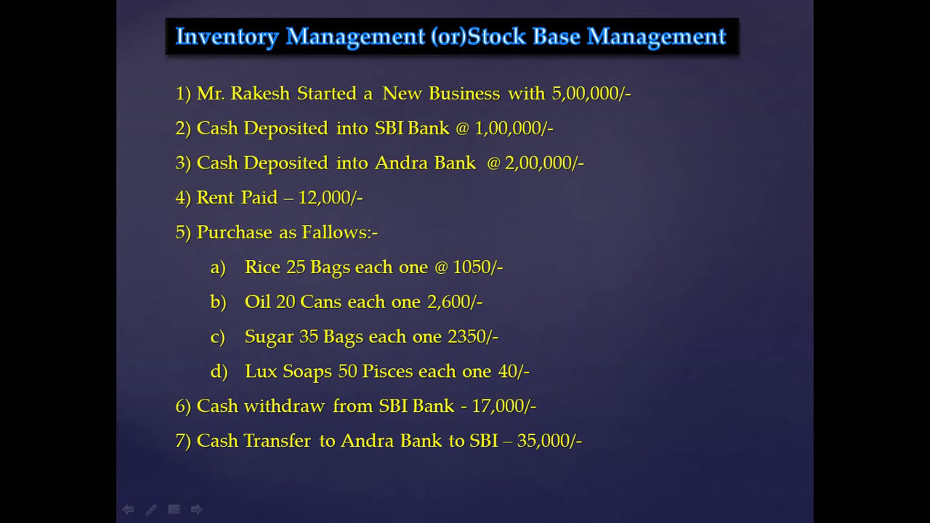
pyautogui.hotkey('alt', 'Tab')
pyautogui.write('Pices')
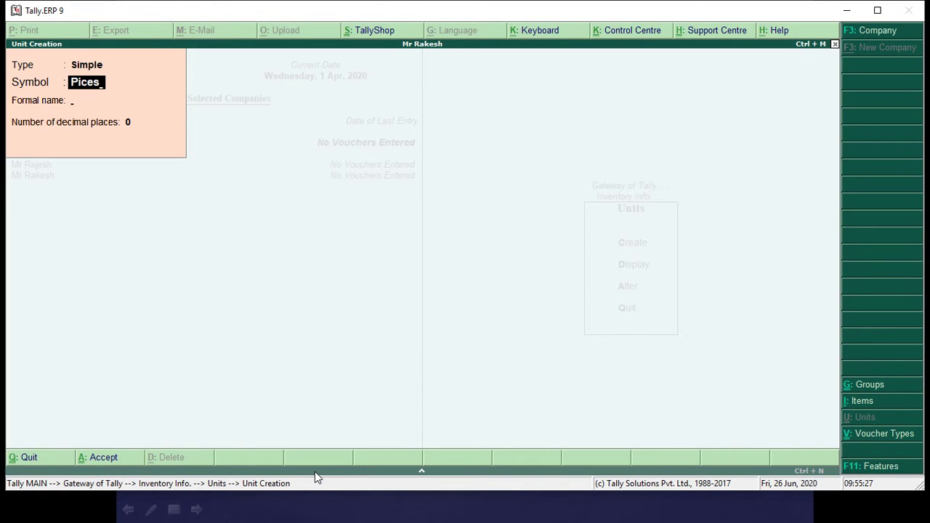
pyautogui.press('Return')
pyautogui.press('Return')
pyautogui.press('Return')
pyautogui.press('Return')
pyautogui.press('Escape')
pyautogui.press('Return')
pyautogui.press('Escape')
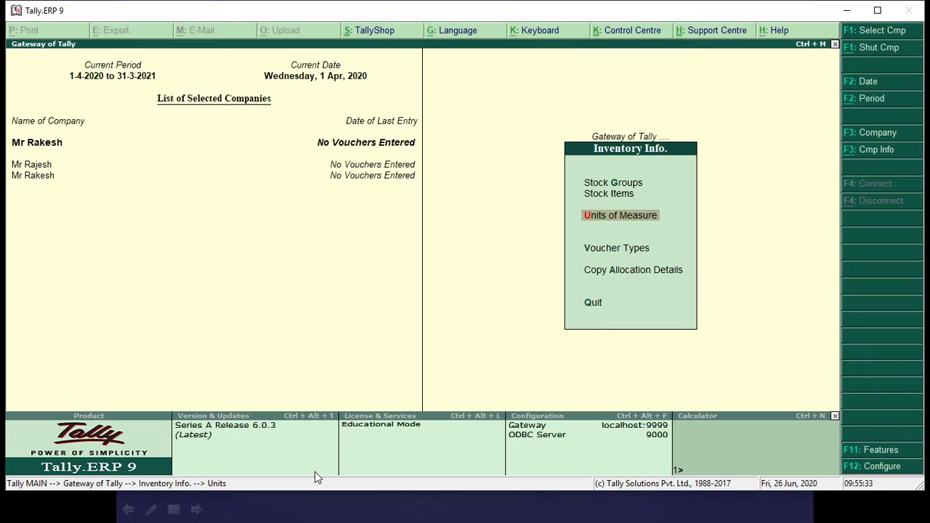
# Step: Start multiple stock item creation for All Items and add Rice under Primary with the unit Bags
pyautogui.press('Up')
pyautogui.press('Return')
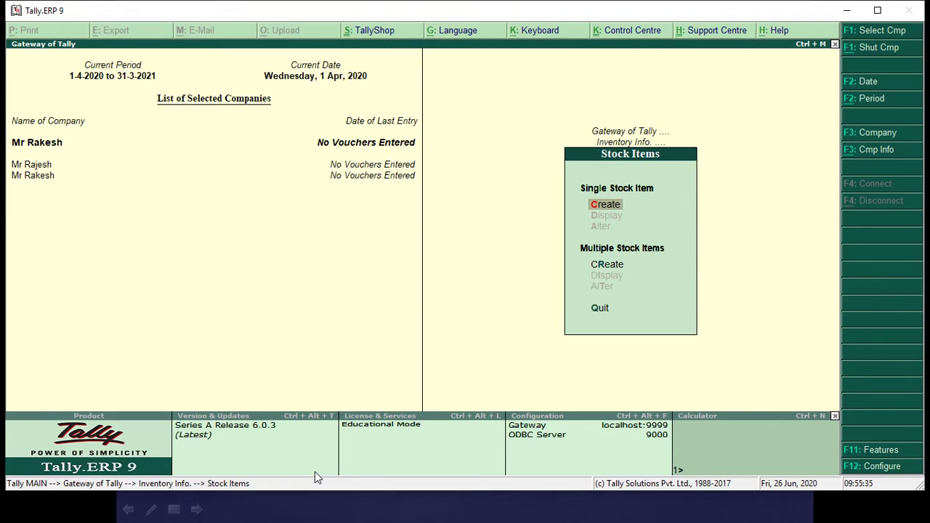
pyautogui.press('Down')
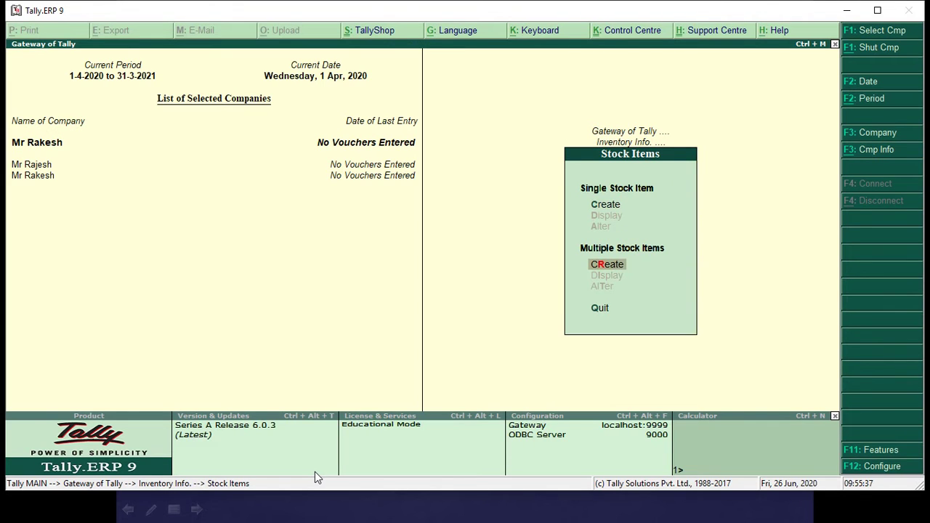
pyautogui.press('Return')
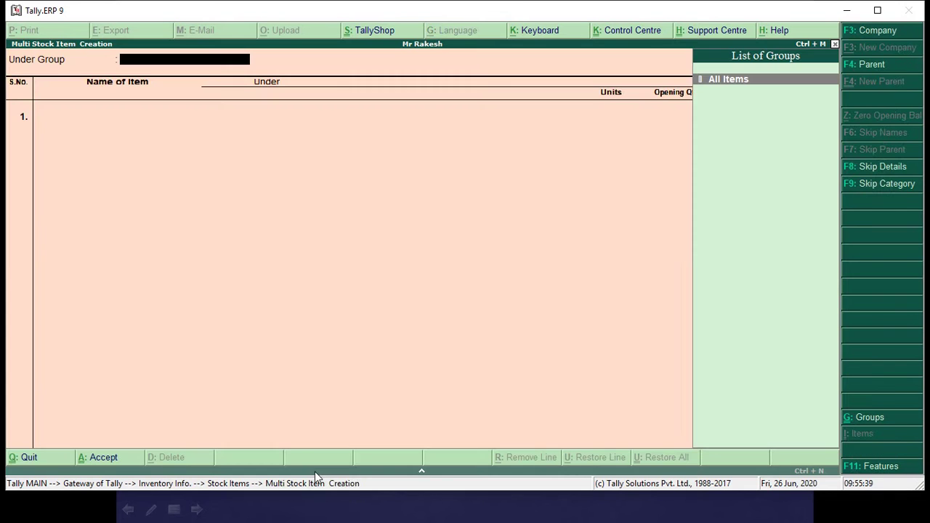
pyautogui.press('Return')
pyautogui.hotkey('alt', 'Tab')
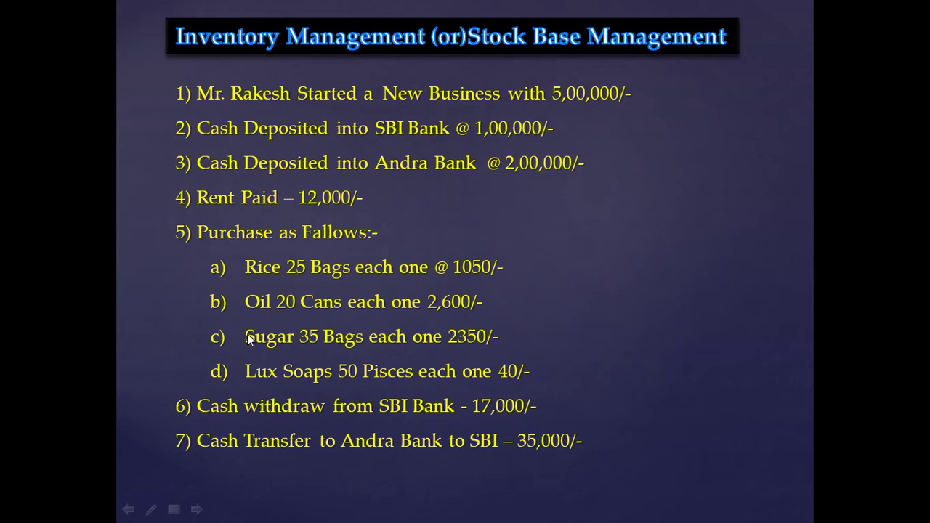
pyautogui.hotkey('alt', 'Tab')
pyautogui.write('Rice')
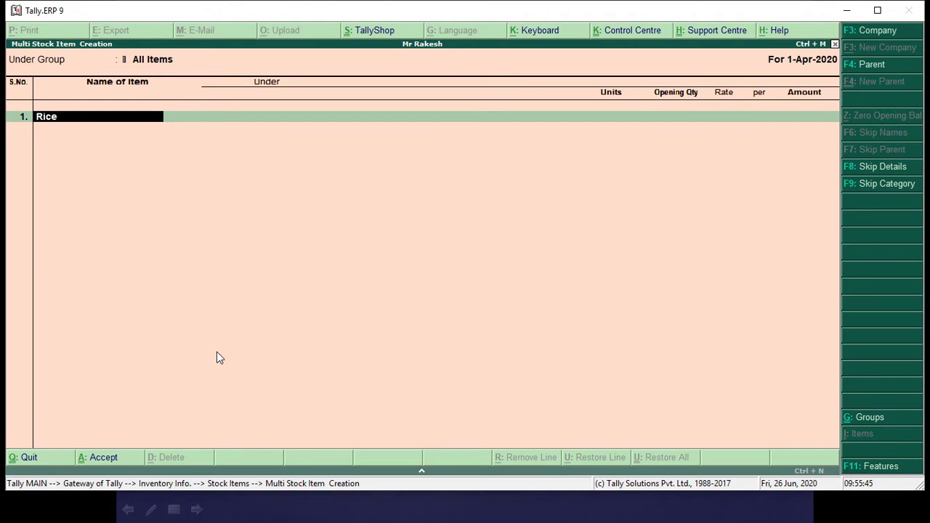
pyautogui.press('Return')
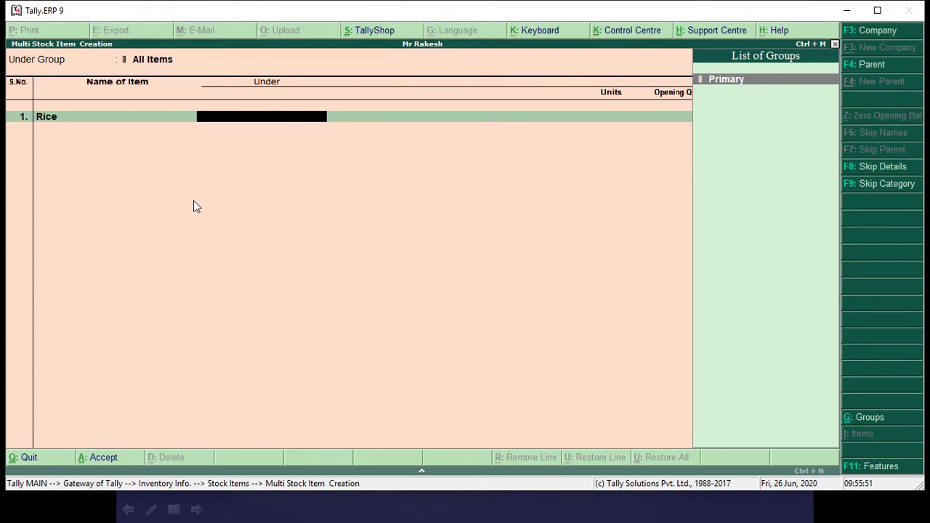
pyautogui.press('Return')
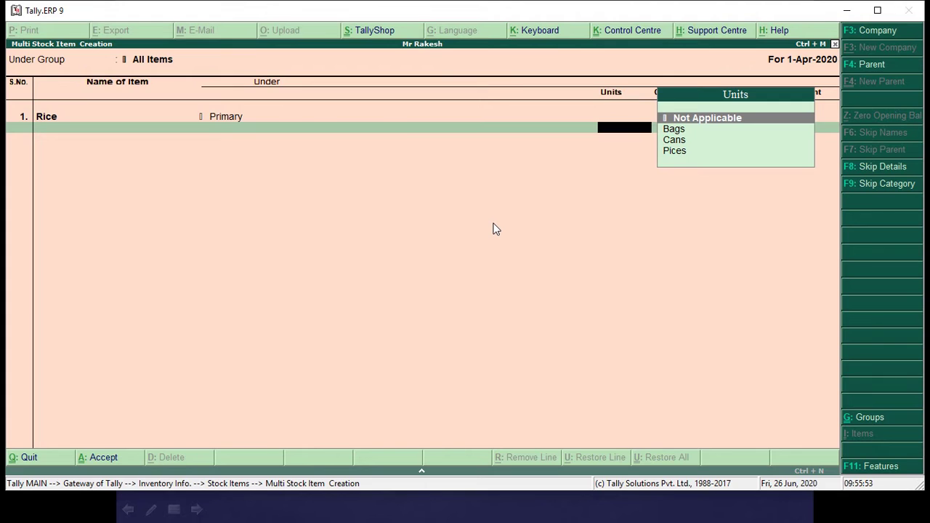
pyautogui.hotkey('alt', 'Tab')
pyautogui.hotkey('alt', 'Tab')
pyautogui.press('Down')
pyautogui.press('Return')
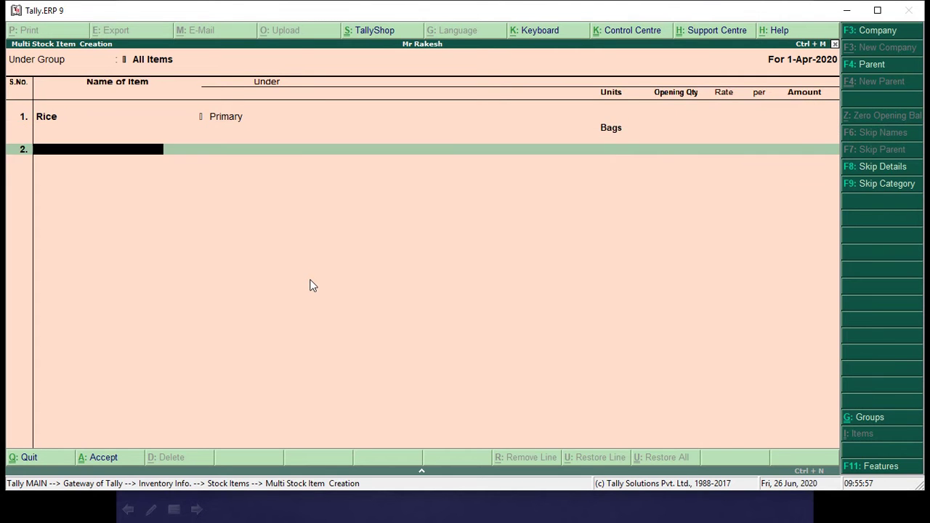
# Step: Check the transaction list and add the stock item Oil under Primary with the unit Cans
pyautogui.hotkey('alt', 'Tab')
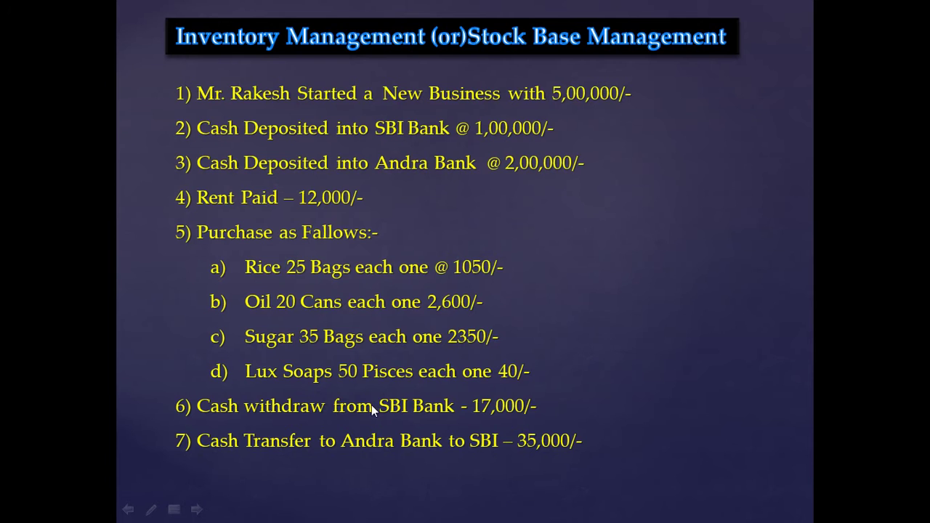
pyautogui.hotkey('alt', 'Tab')
pyautogui.write('Oil')
pyautogui.press('Return')
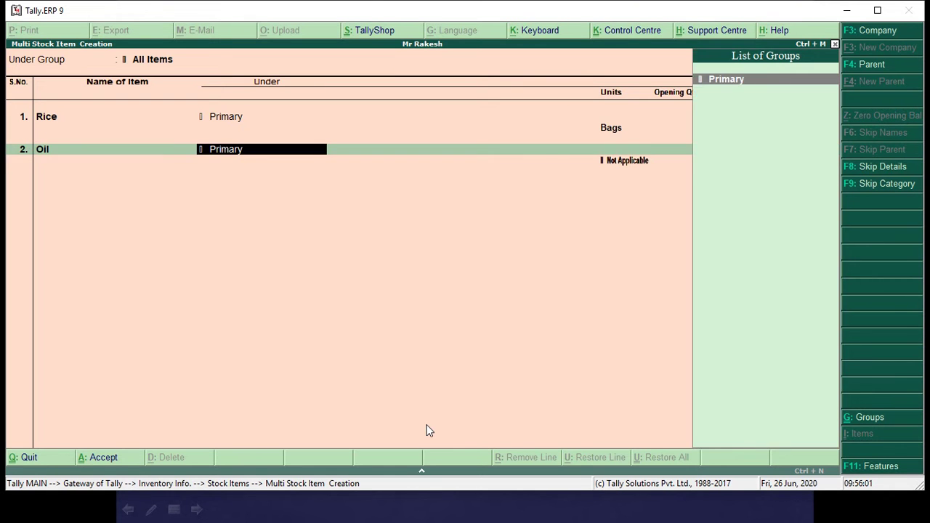
pyautogui.press('Return')
pyautogui.hotkey('alt', 'Tab')
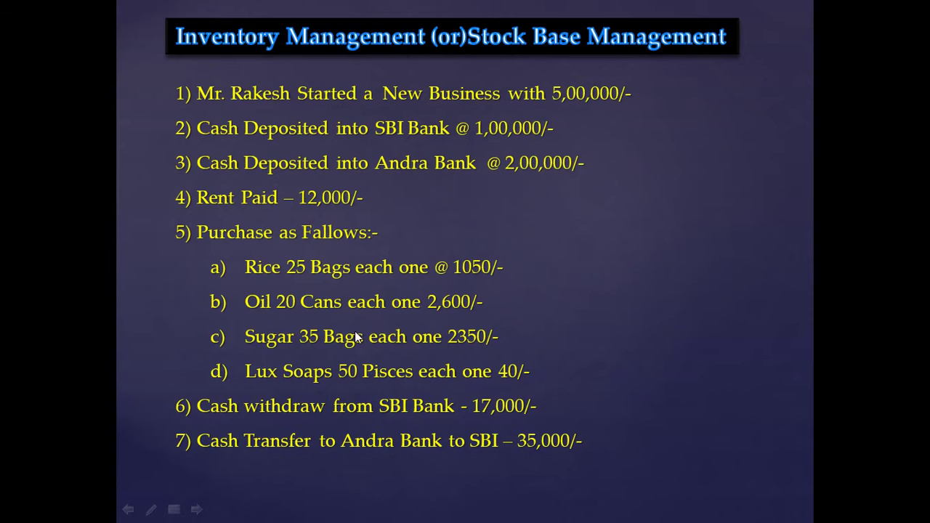
pyautogui.hotkey('alt', 'Tab')
pyautogui.press('Down')
pyautogui.press('Down')
pyautogui.press('Return')
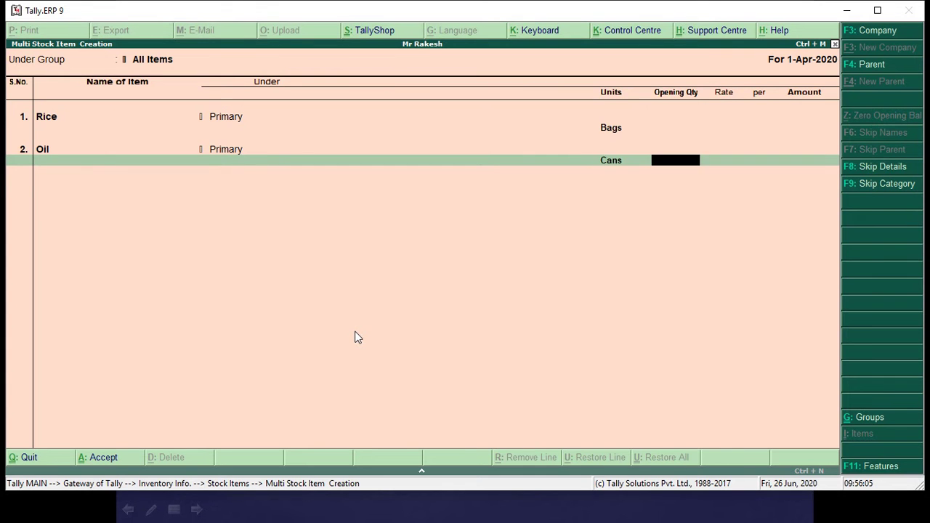
pyautogui.press('Return')
# Step: Check the transaction list and add the stock item Sugar under Primary with the unit Bags
pyautogui.hotkey('alt', 'Tab')
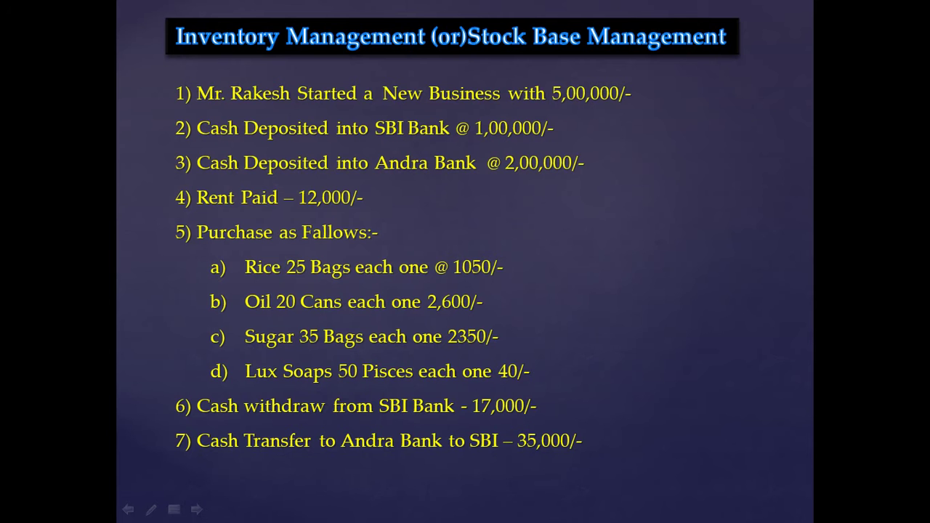
pyautogui.hotkey('alt', 'Tab')
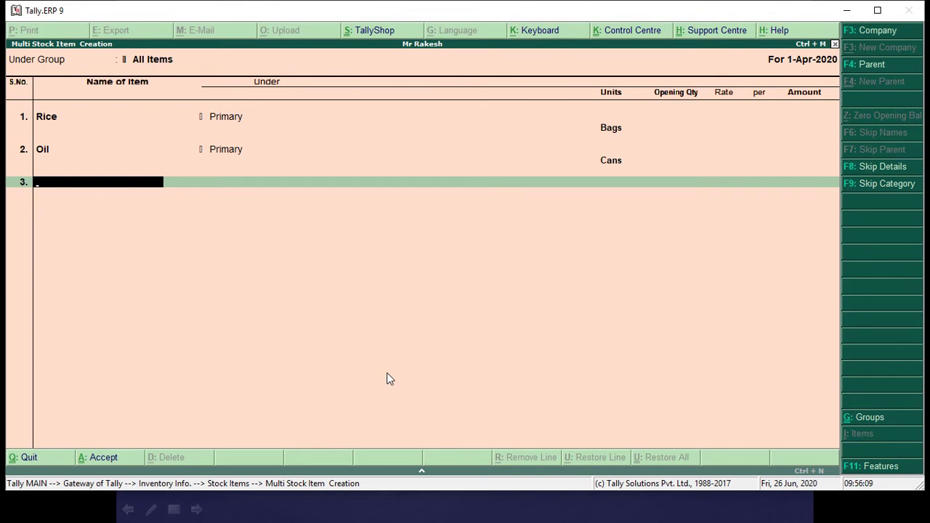
pyautogui.write('Sugar')
pyautogui.press('Return')
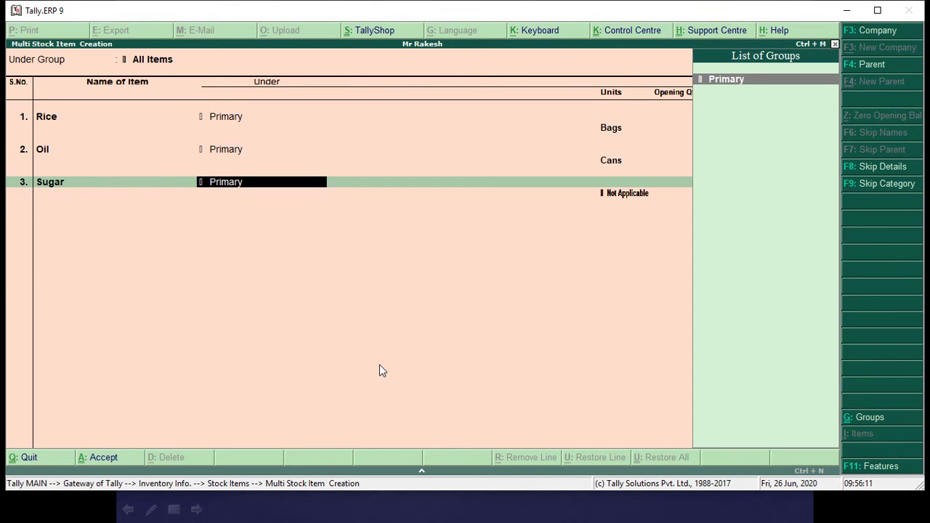
pyautogui.press('Return')
pyautogui.hotkey('alt', 'Tab')
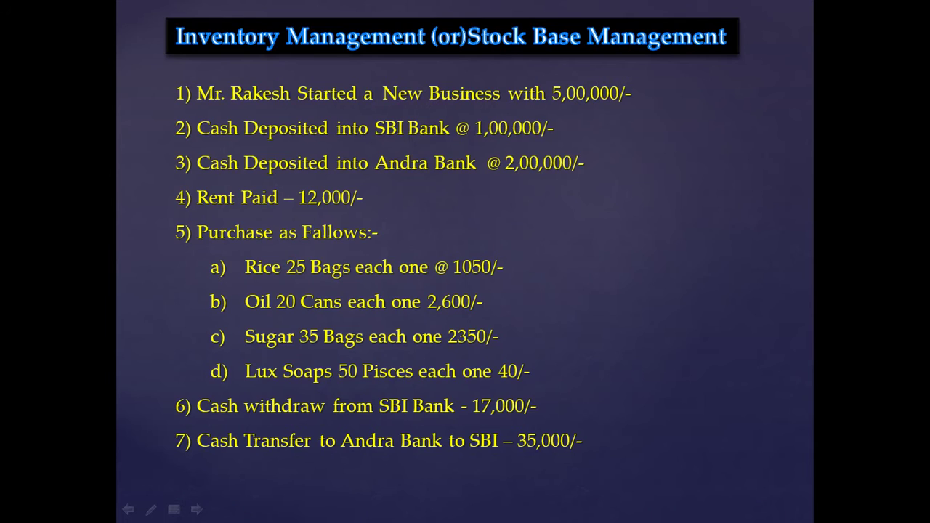
pyautogui.hotkey('alt', 'Tab')
pyautogui.press('Down')
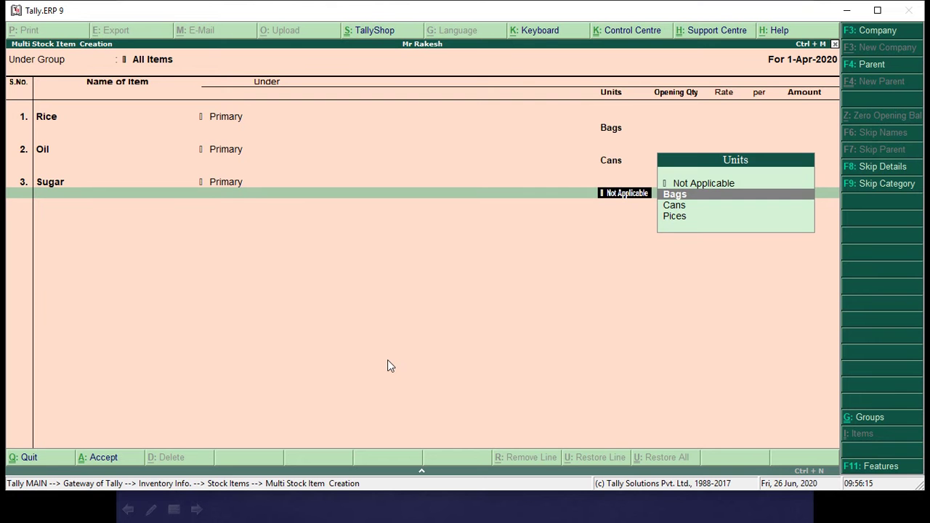
pyautogui.press('Down')
pyautogui.press('Up')
pyautogui.press('Return')
pyautogui.press('Return')
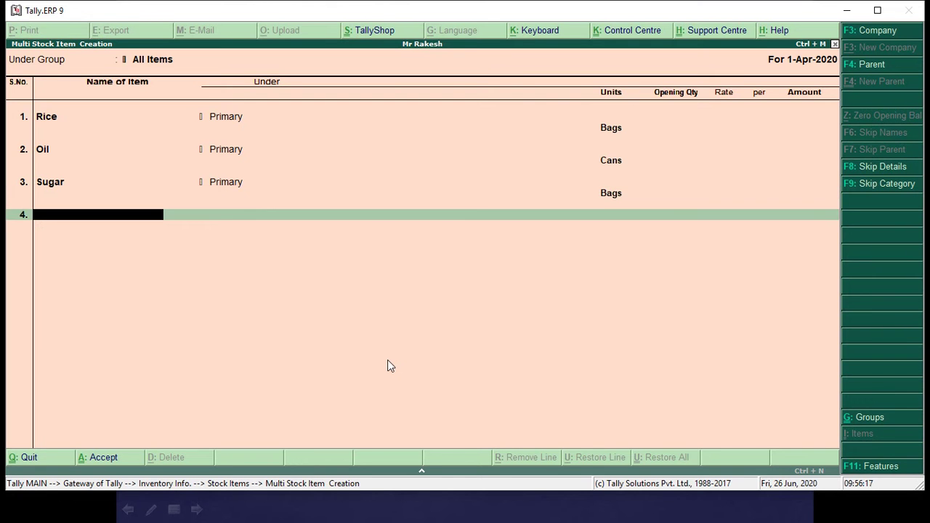
# Step: Add the stock item Lux under Primary with the unit Pices and save the stock item list
pyautogui.hotkey('alt', 'Tab')
pyautogui.hotkey('alt', 'Tab')
pyautogui.write('Lux')
pyautogui.press('Return')
pyautogui.press('Return')
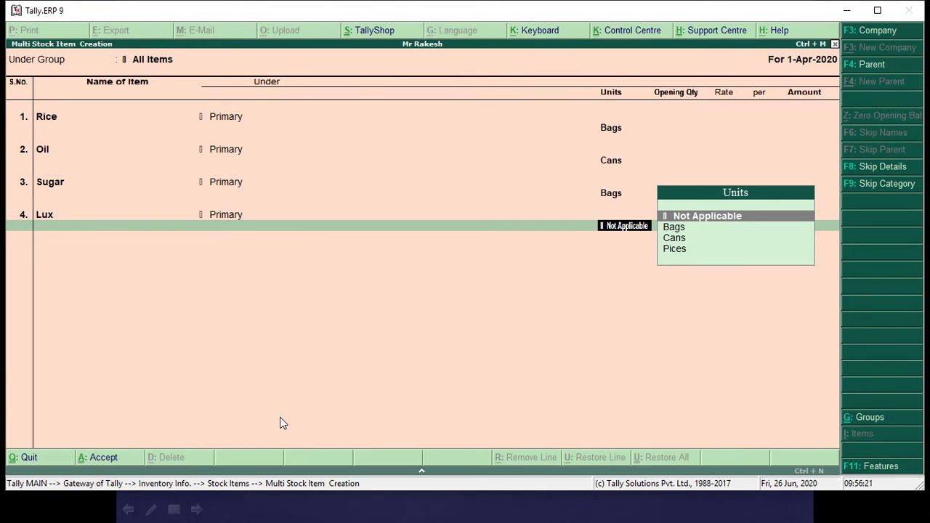
pyautogui.press('Down')
pyautogui.press('Down')
pyautogui.press('Down')
pyautogui.press('Return')
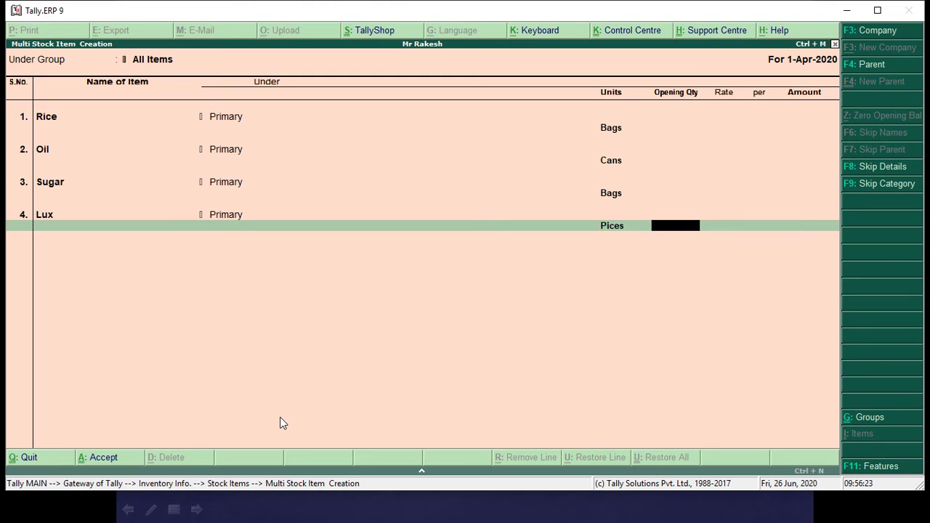
pyautogui.press('Return')
pyautogui.press('Return')
pyautogui.press('Return')
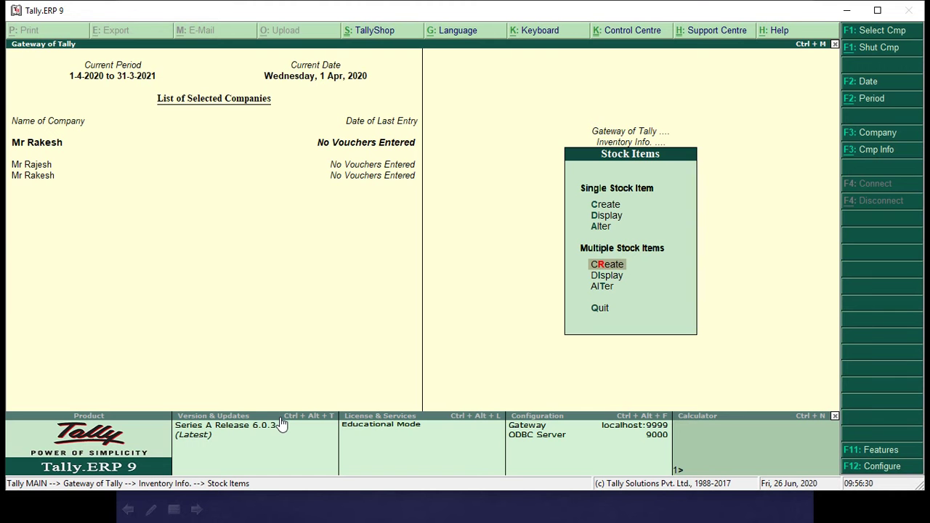
# Step: Open accounting voucher creation from the Gateway of Tally and check the first transaction in the exercise list
pyautogui.press('Escape')
pyautogui.press('Escape')
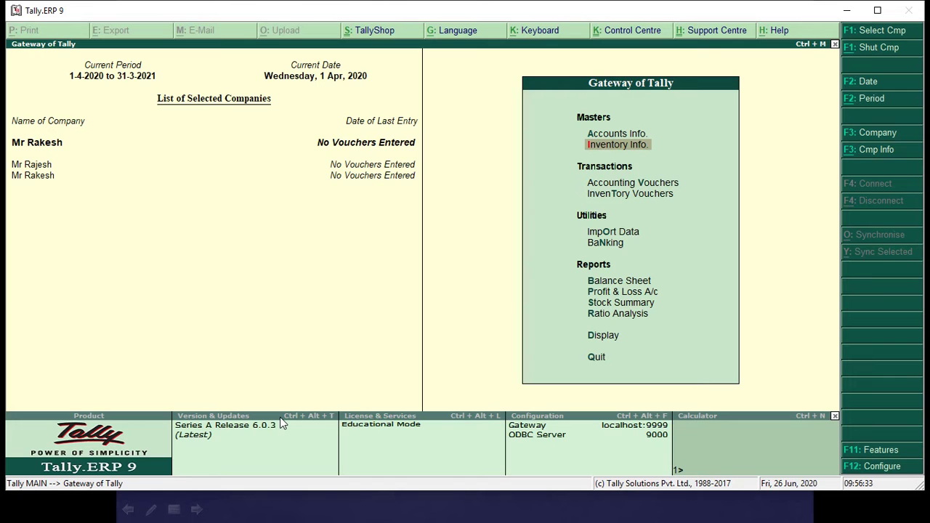
pyautogui.press('Down')
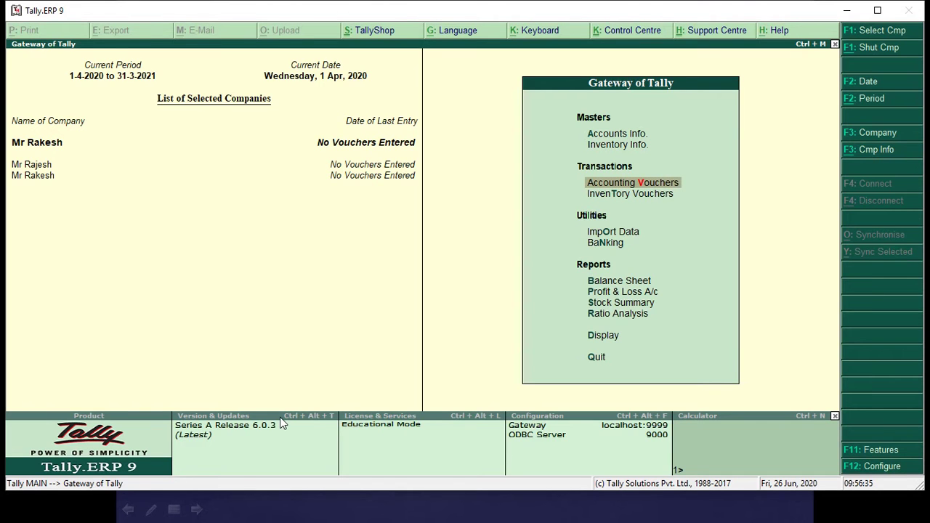
pyautogui.press('Return')
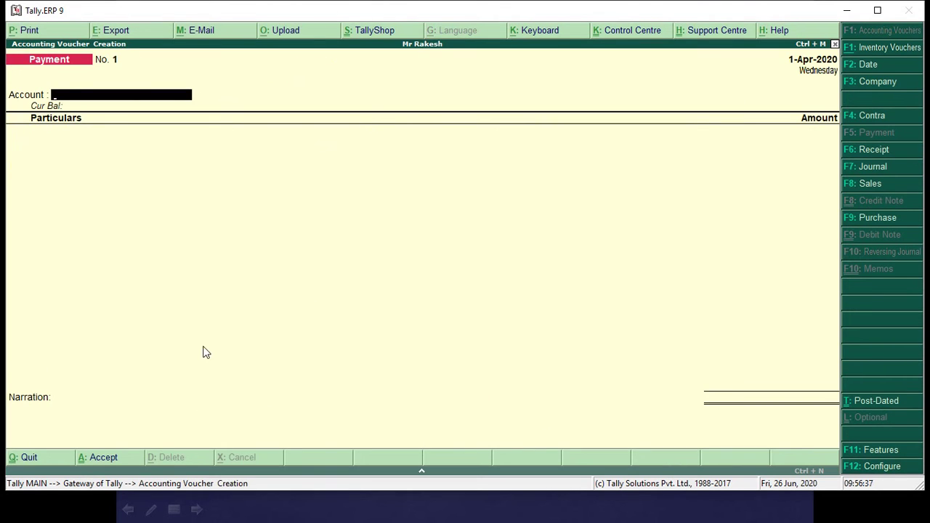
pyautogui.hotkey('alt', 'Tab')
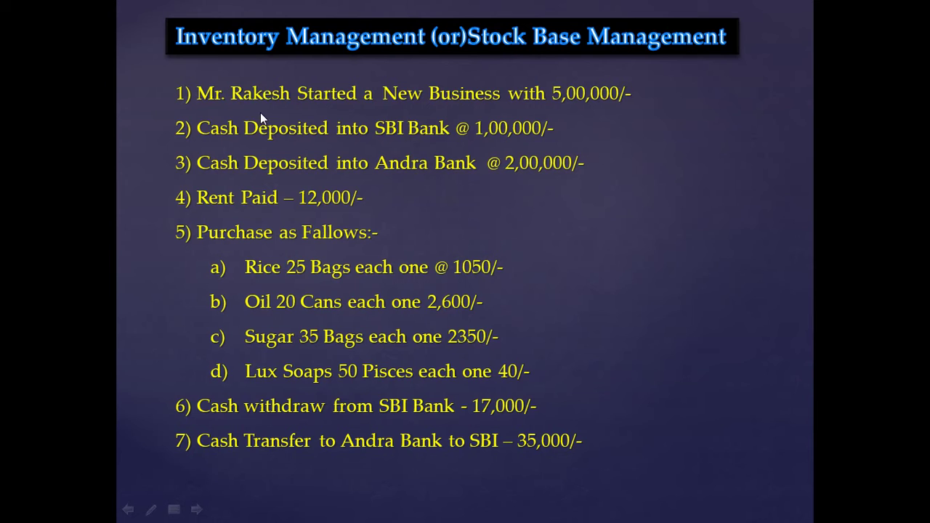
pyautogui.hotkey('alt', 'Tab')
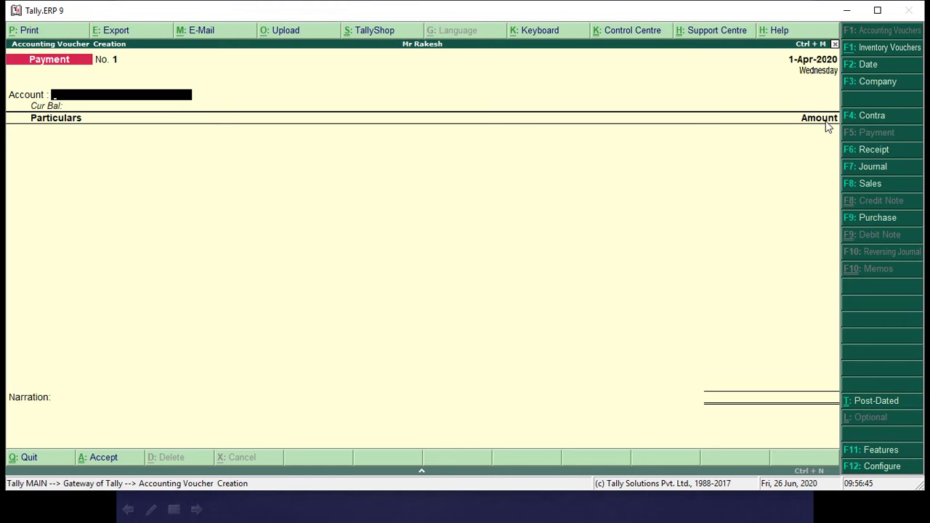
# Step: Record a receipt voucher of 5,00,000 into Cash from the owner's ledger and save it
pyautogui.click(884, 147)
pyautogui.write('Ca')
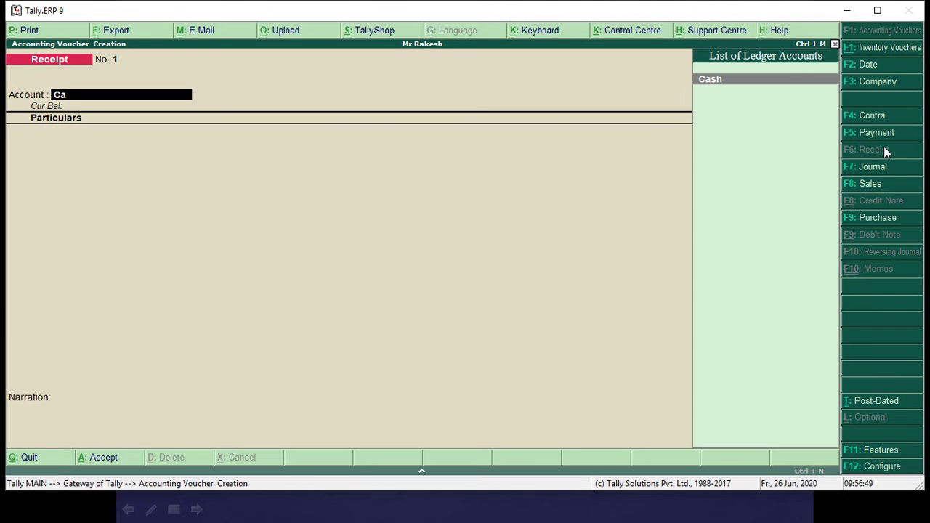
pyautogui.press('Return')
pyautogui.write('Mr')
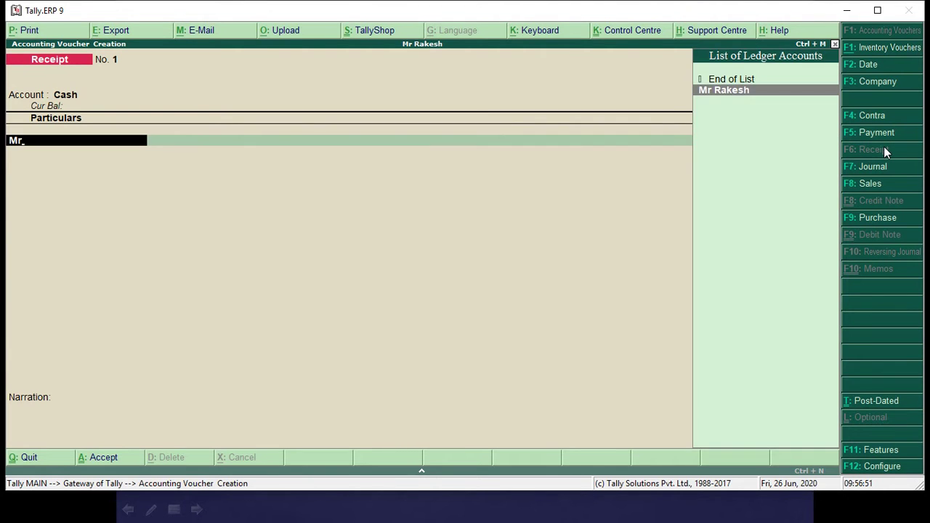
pyautogui.press('Return')
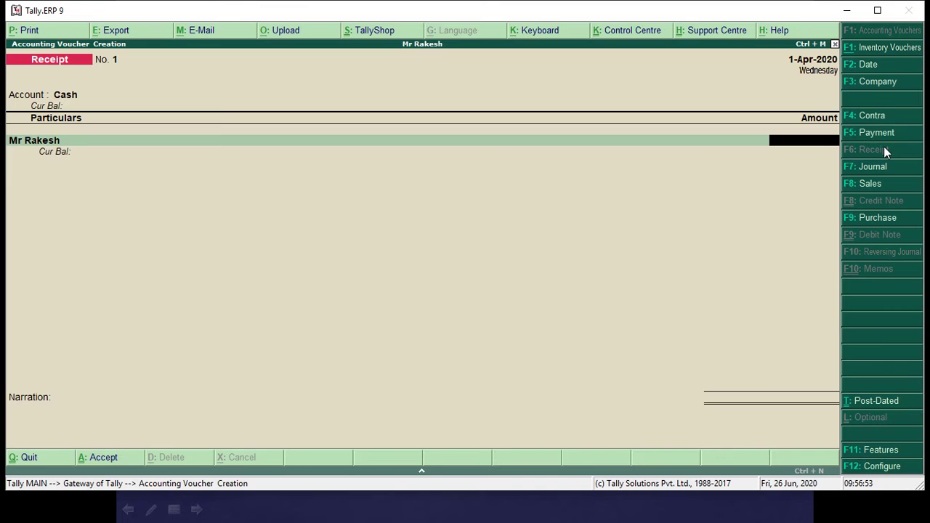
pyautogui.write('5,00,000')
pyautogui.press('Return')
pyautogui.press('Return')
pyautogui.press('Return')
pyautogui.press('Return')
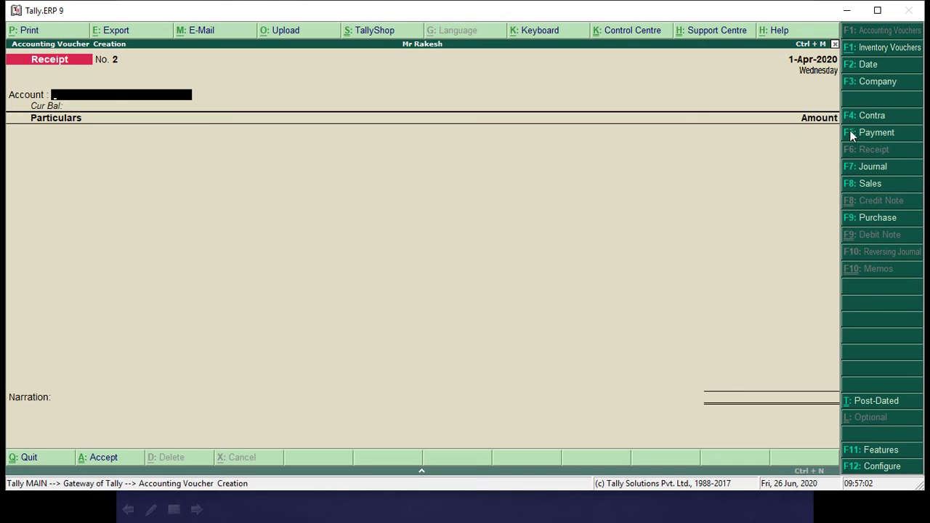
# Step: Enter a contra voucher with SBI as the account and Cash as the particular for 1,00,000
pyautogui.click(875, 120)
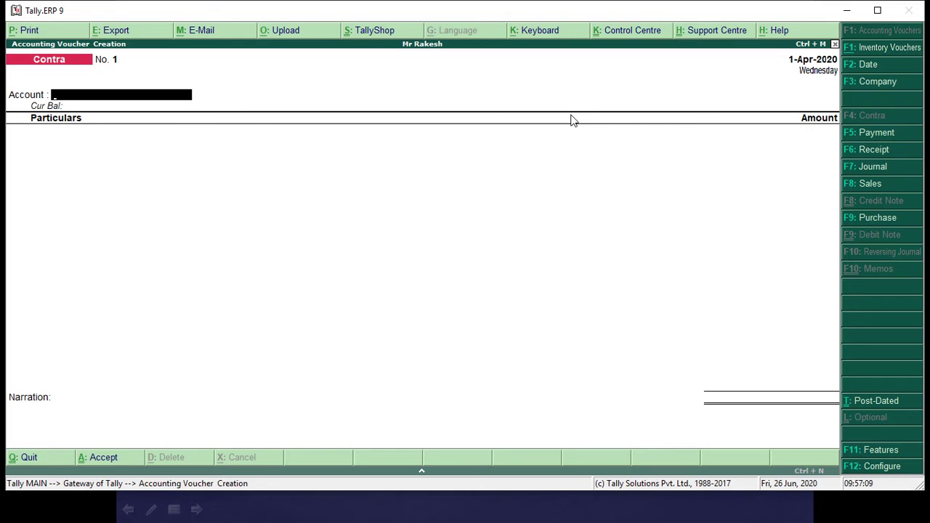
pyautogui.write('Sb')
pyautogui.press('Return')
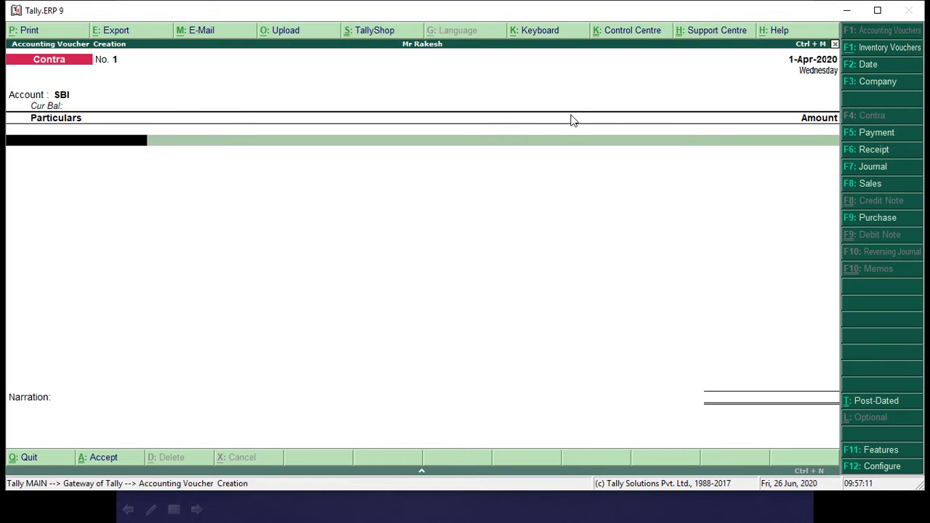
pyautogui.write('Ca')
pyautogui.press('Return')
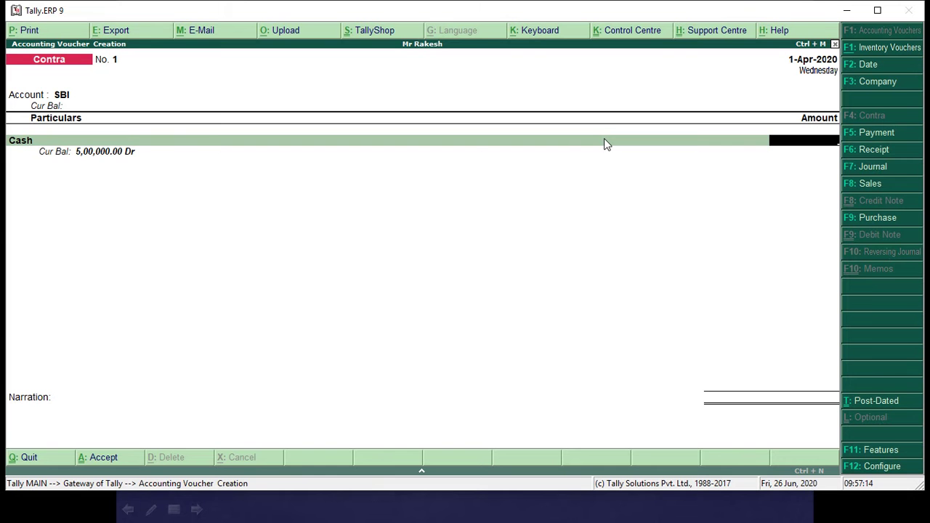
pyautogui.write('100000')
pyautogui.press('Return')
pyautogui.press('Return')
pyautogui.press('Return')
pyautogui.press('Return')
pyautogui.press('Return')
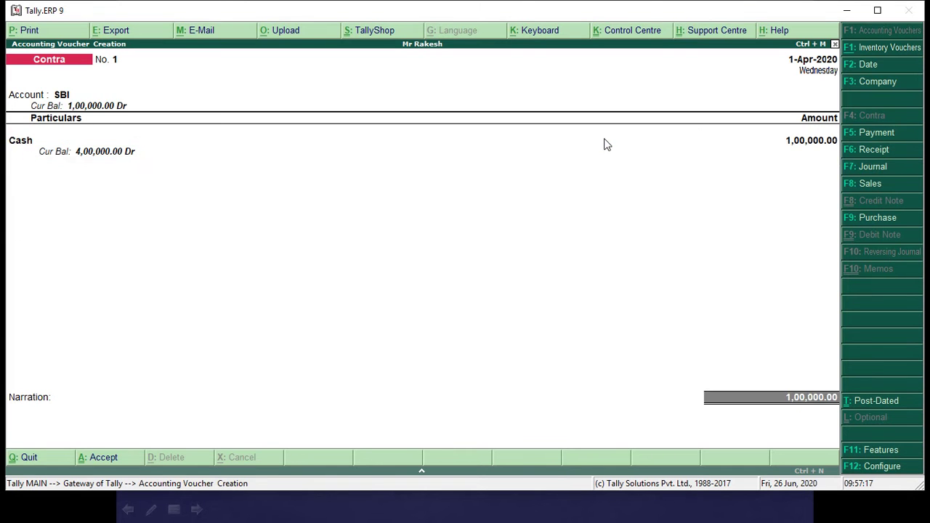
# Step: Leave the cash denominations for the SBI deposit blank and accept the contra voucher
pyautogui.press('Return')
pyautogui.press('Return')
pyautogui.press('Return')
pyautogui.press('Return')
pyautogui.press('Return')
pyautogui.press('Return')
pyautogui.press('Return')
pyautogui.press('Return')
pyautogui.press('Return')
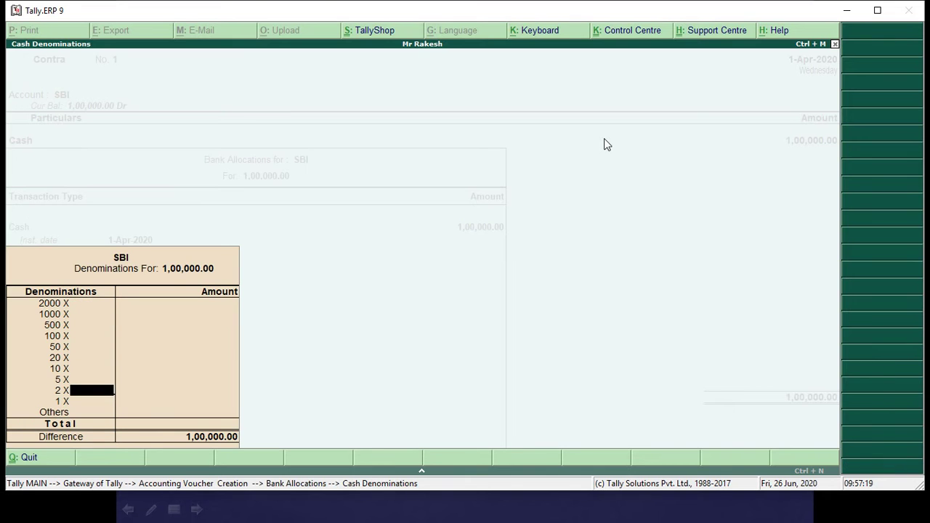
pyautogui.press('Return')
pyautogui.press('Return')
pyautogui.press('Return')
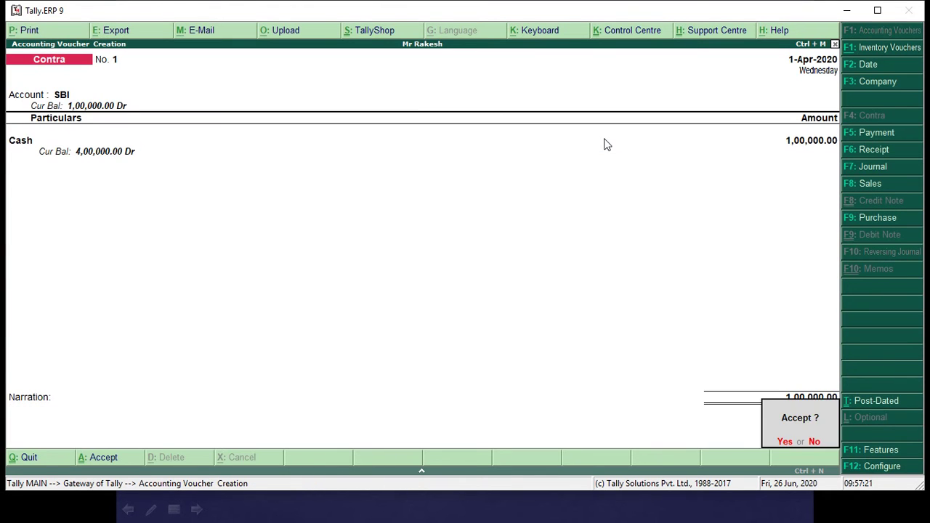
# Step: Check the transaction list and enter a contra voucher depositing 2,00,000 from Cash into Andra Bank
pyautogui.hotkey('alt', 'Tab')
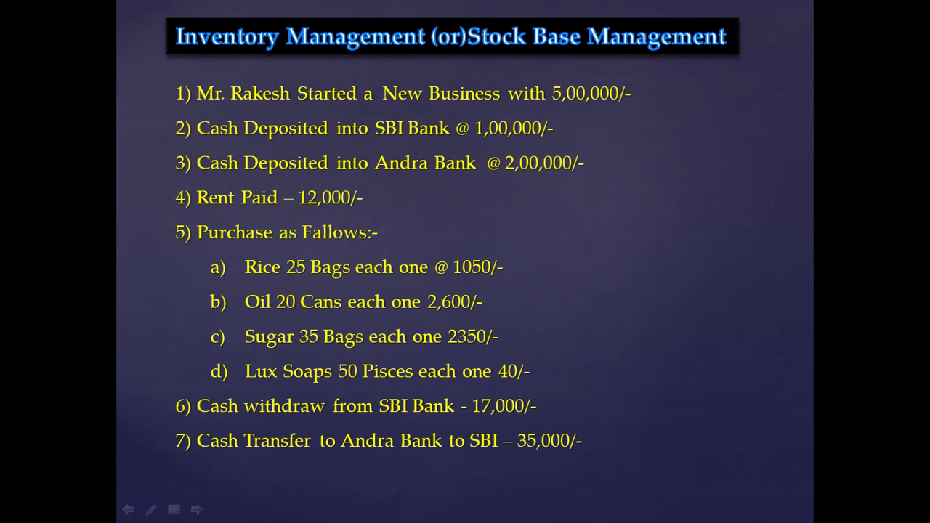
pyautogui.hotkey('alt', 'Tab')
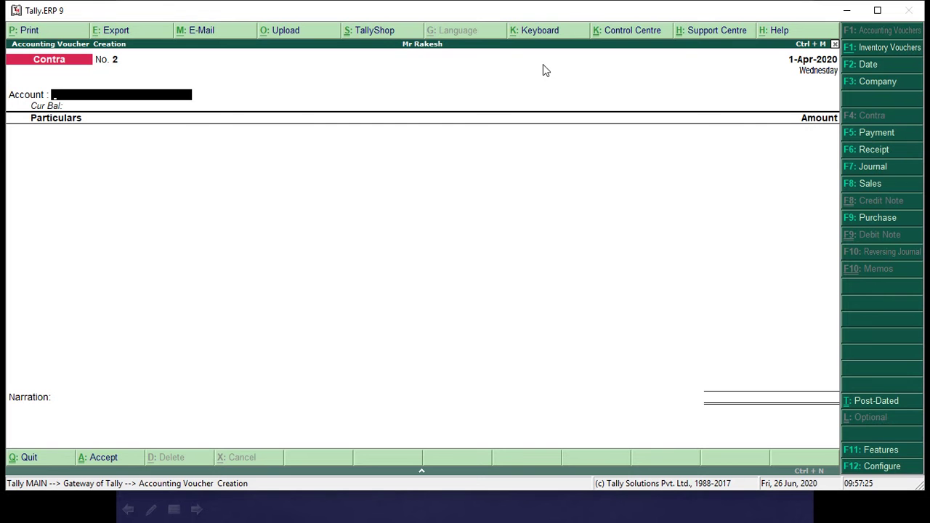
pyautogui.write('A')
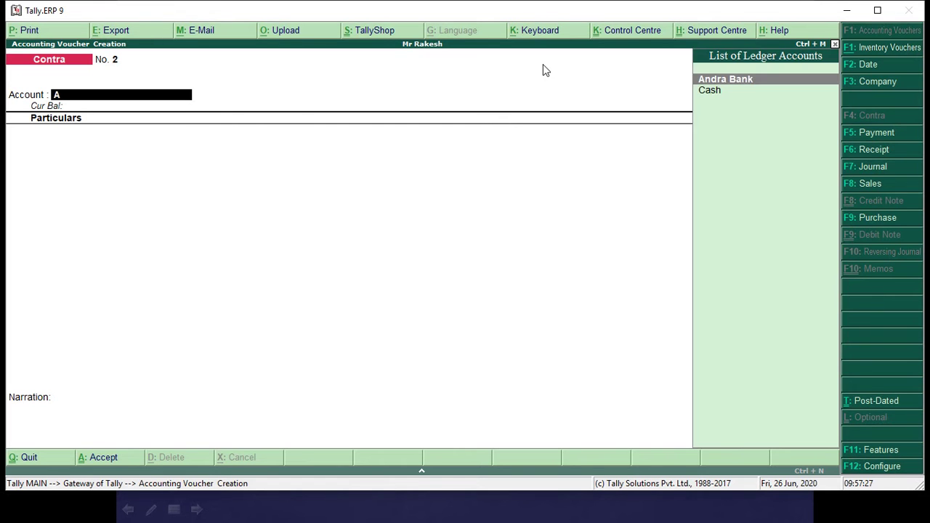
pyautogui.write('n')
pyautogui.press('Return')
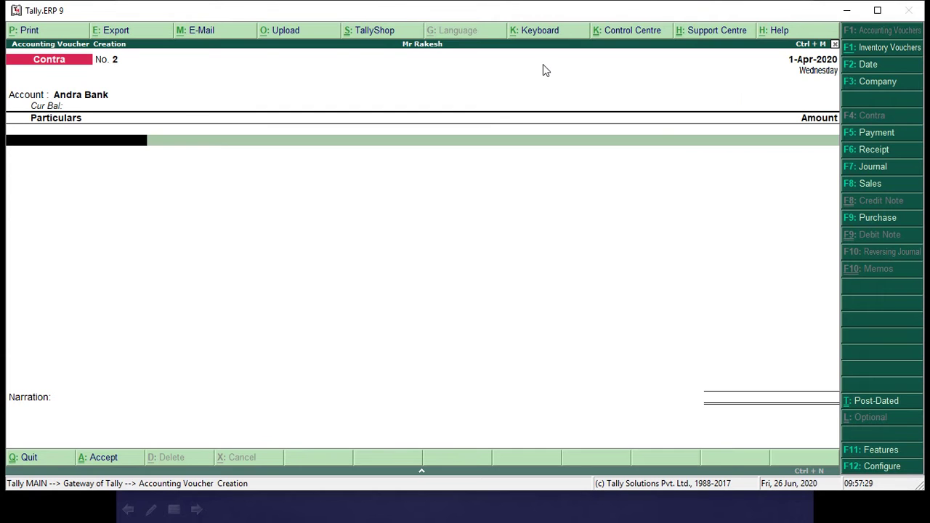
pyautogui.write('Ca')
pyautogui.press('Return')
pyautogui.hotkey('alt', 'Tab')
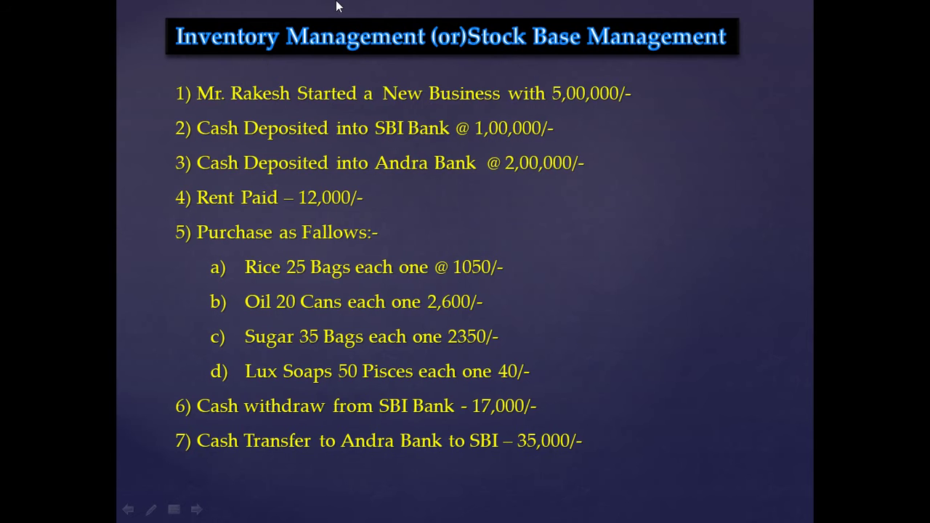
pyautogui.hotkey('alt', 'Tab')
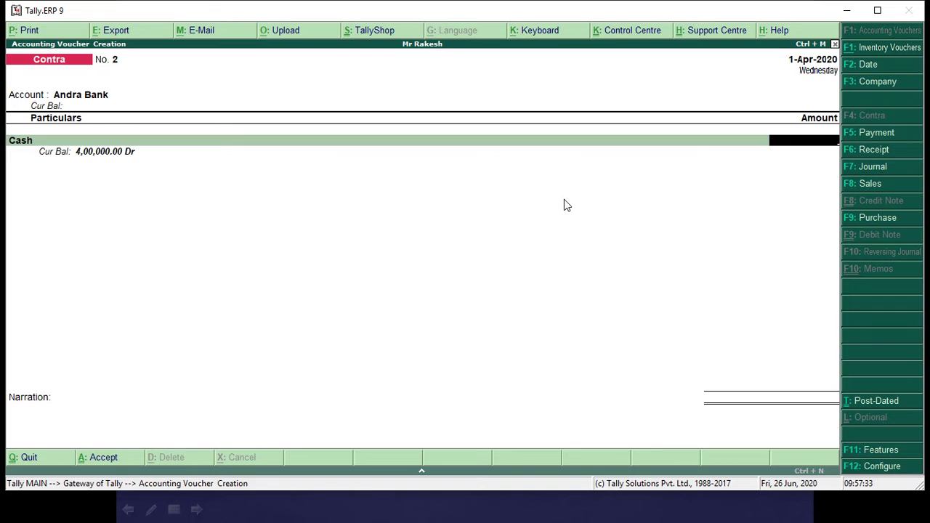
pyautogui.write('200000')
# Step: Leave the cash denominations for the Andra Bank deposit blank and save the contra voucher without a narration
pyautogui.press('Return')
pyautogui.press('Return')
pyautogui.press('Return')
pyautogui.press('Return')
pyautogui.press('Return')
pyautogui.press('Return')
pyautogui.press('Return')
pyautogui.press('Return')
pyautogui.press('Return')
pyautogui.press('Return')
pyautogui.press('Return')
pyautogui.press('Return')
pyautogui.press('Return')
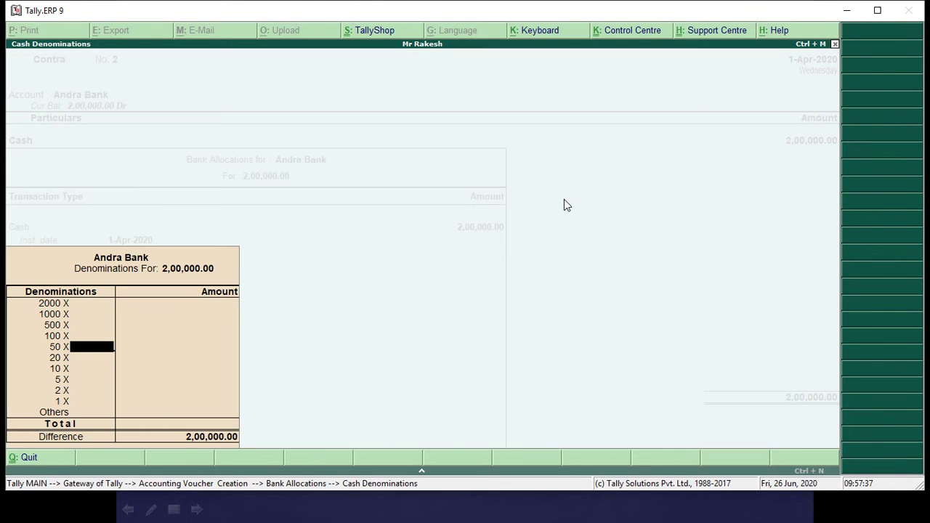
pyautogui.press('Return')
pyautogui.press('Return')
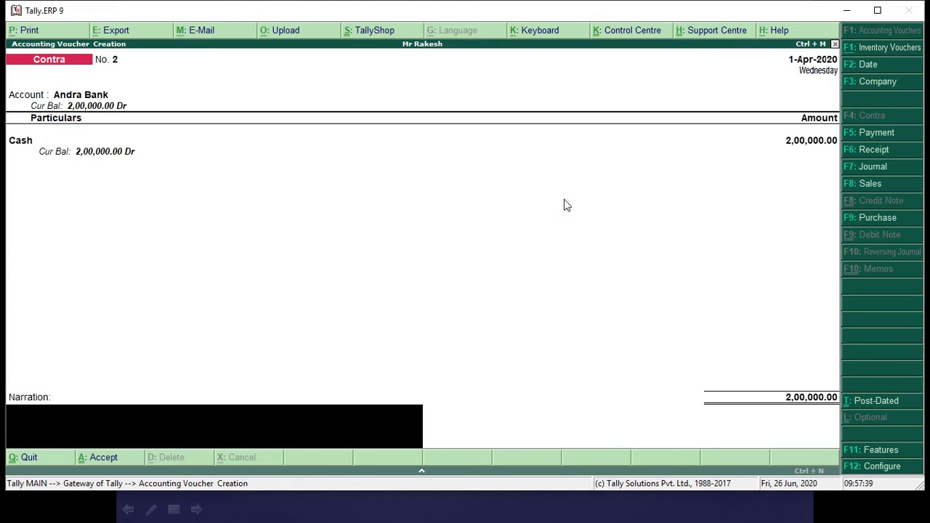
# Step: Check the transaction list and start a payment voucher from Cash with Rent Paid as the particular
pyautogui.hotkey('alt', 'Tab')
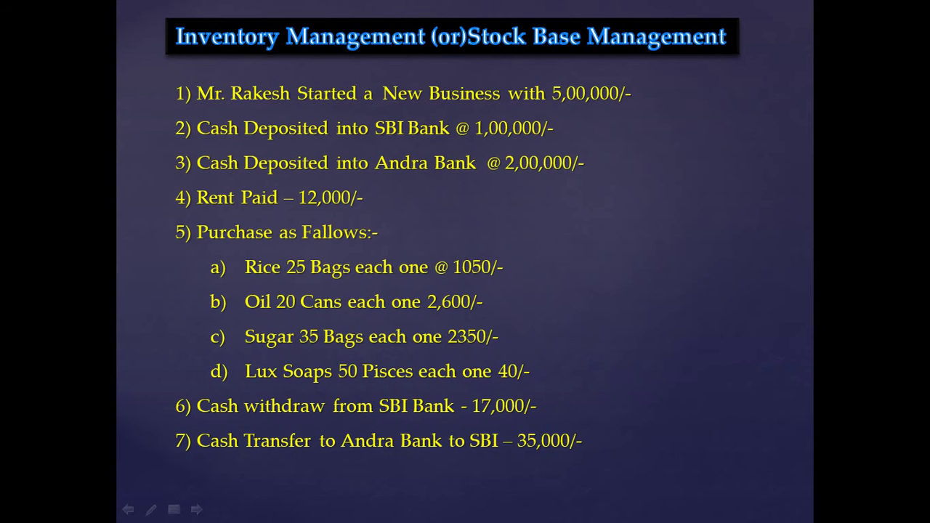
pyautogui.hotkey('alt', 'Tab')
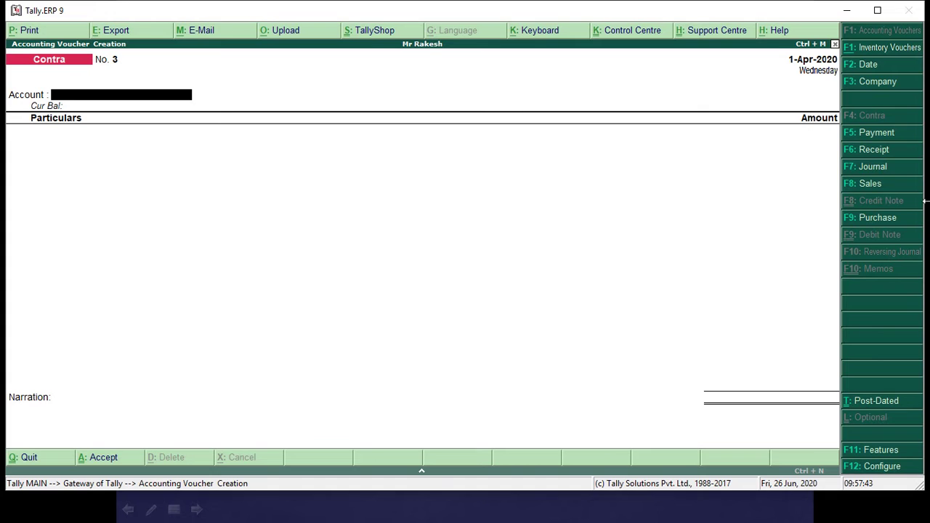
pyautogui.click(885, 135)
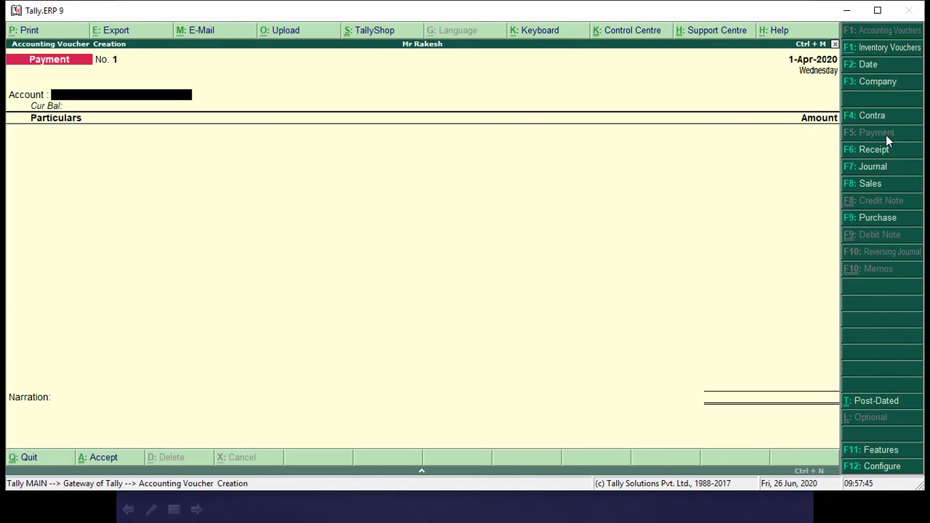
pyautogui.write('Ca')
pyautogui.press('Return')
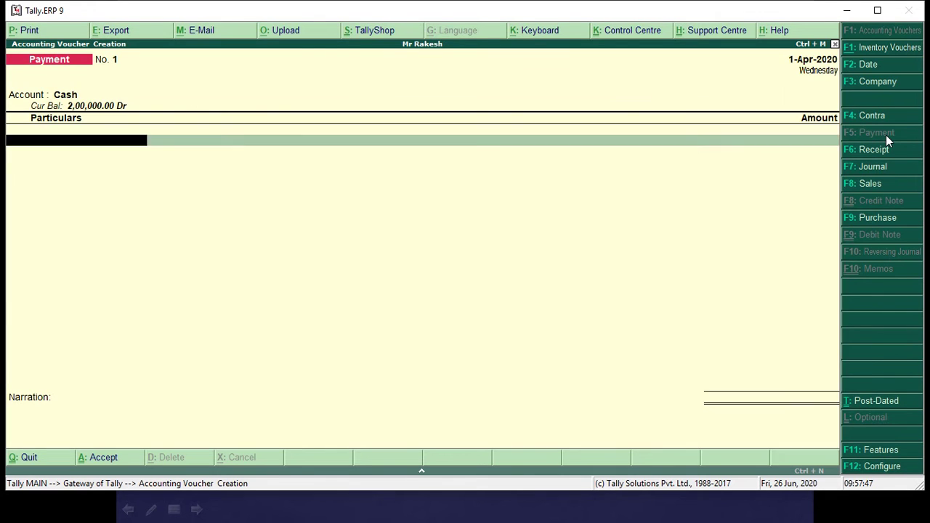
pyautogui.write('Re')
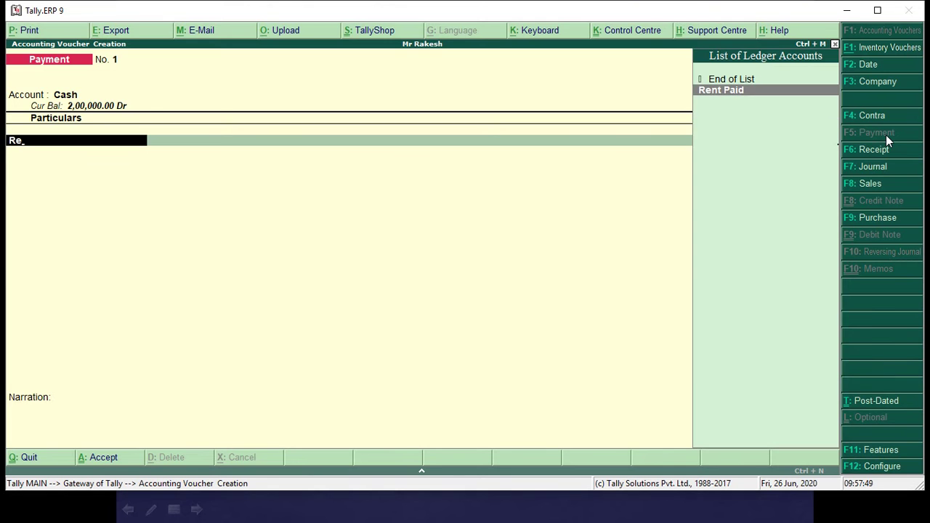
pyautogui.hotkey('alt', 'Tab')
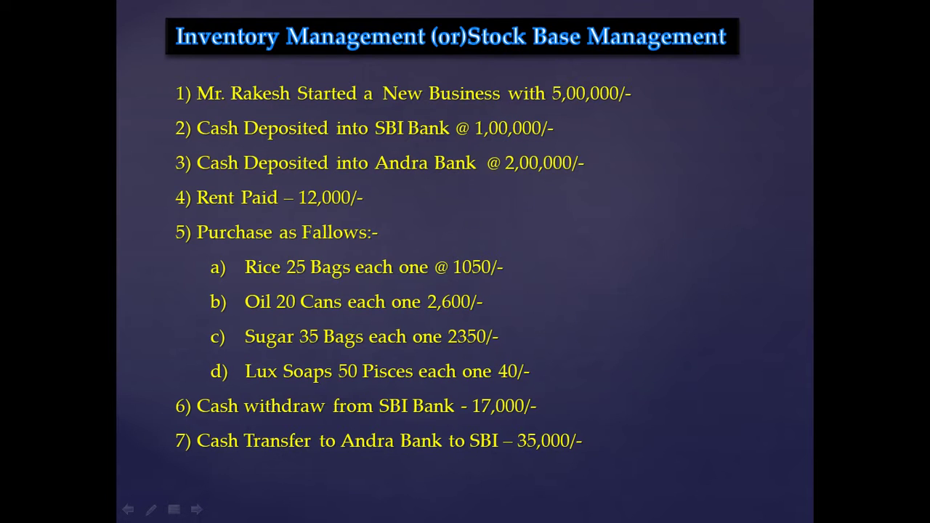
pyautogui.hotkey('alt', 'Tab')
pyautogui.press('Return')
# Step: Set the Rent Paid amount to 12,000 and save the payment voucher
pyautogui.write('120000')
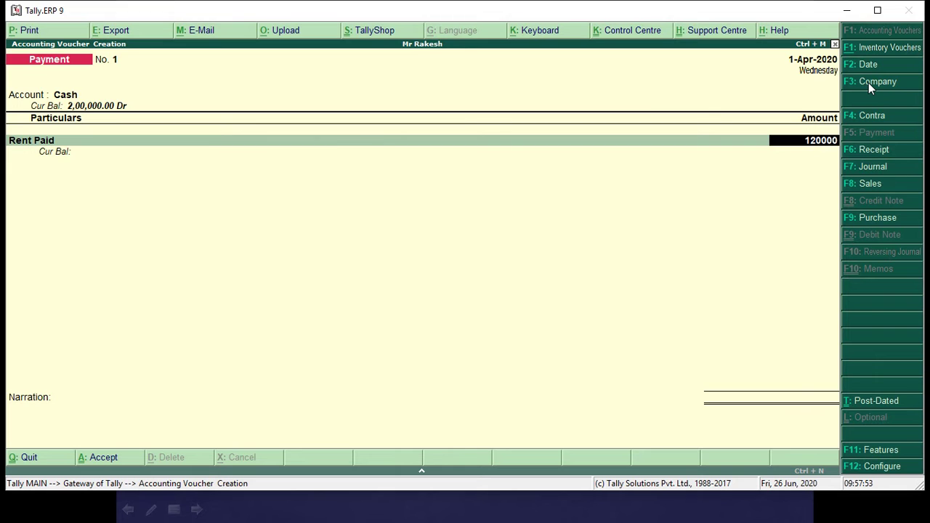
pyautogui.press('BackSpace')
pyautogui.press('Return')
pyautogui.press('Return')
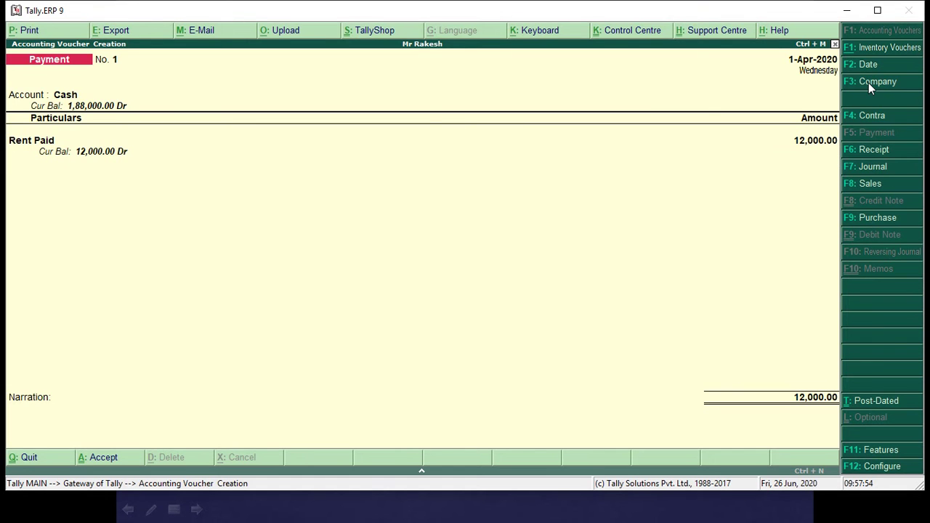
pyautogui.press('Return')
pyautogui.press('Return')
# Step: Check the transaction list and start a purchase voucher, leaving the supplier invoice number and date blank
pyautogui.hotkey('alt', 'Tab')
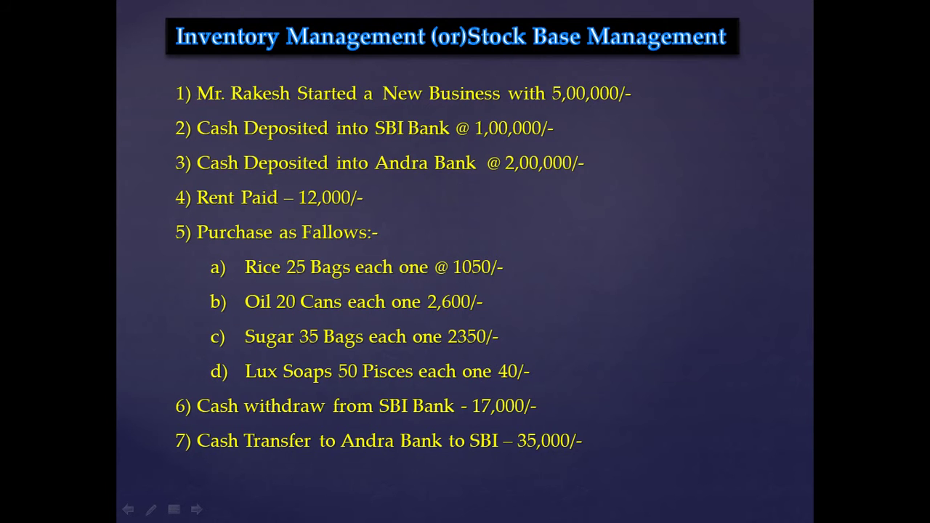
pyautogui.hotkey('alt', 'Tab')
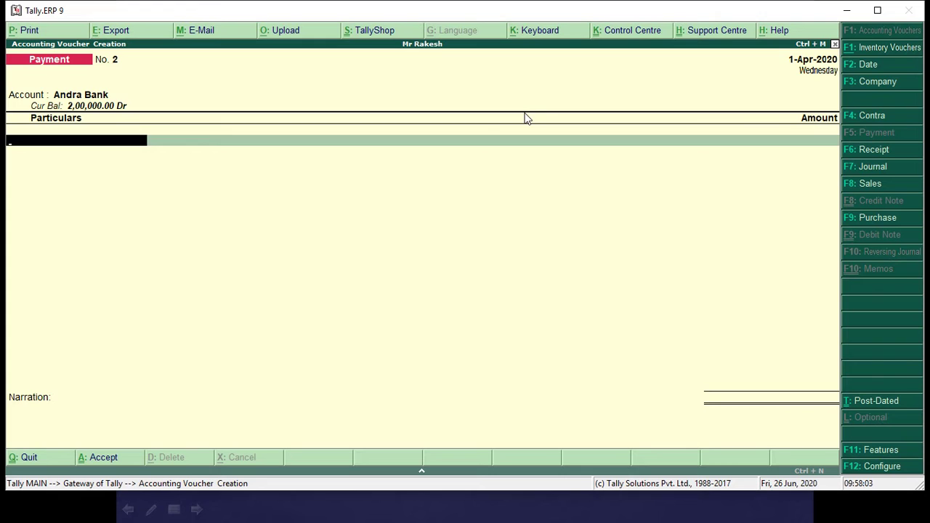
pyautogui.click(869, 219)
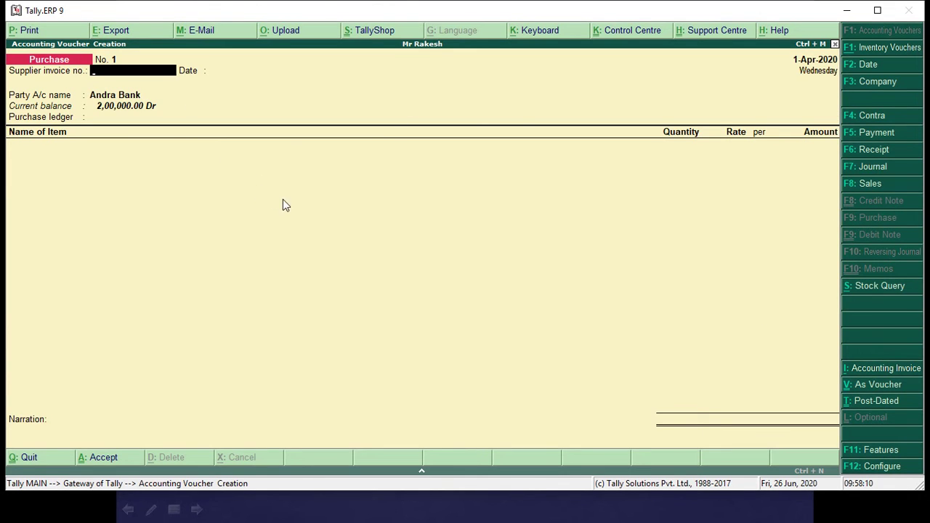
pyautogui.press('Return')
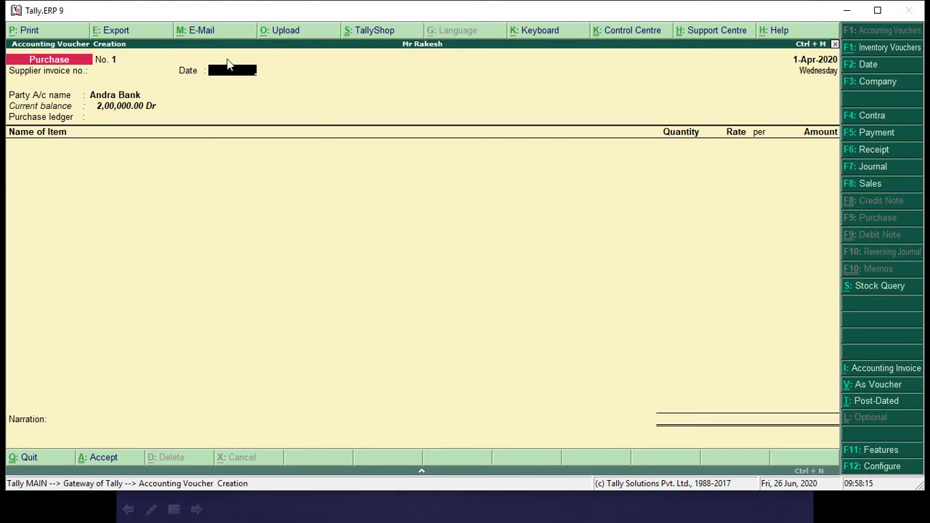
pyautogui.press('Return')
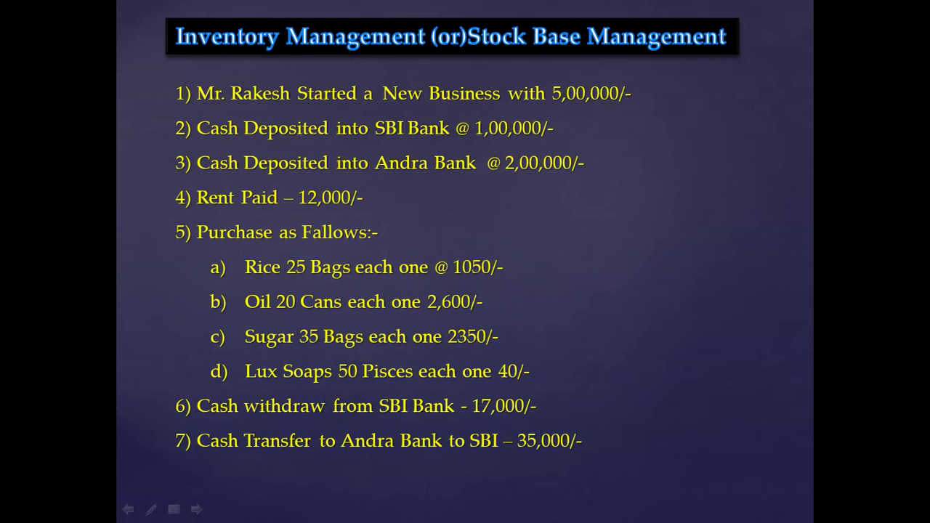
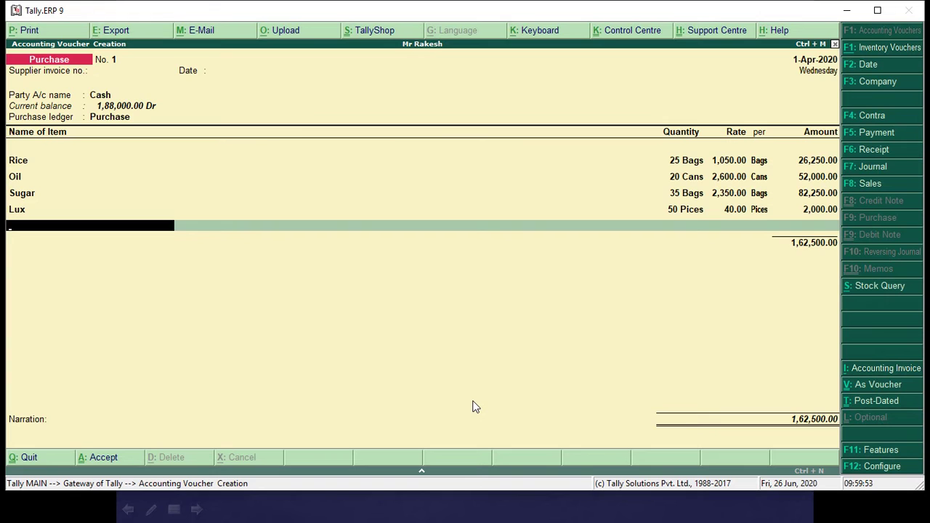
# Step: End the item list after Lux and save the cash purchase voucher without a narration
pyautogui.press('Return')
pyautogui.press('Return')
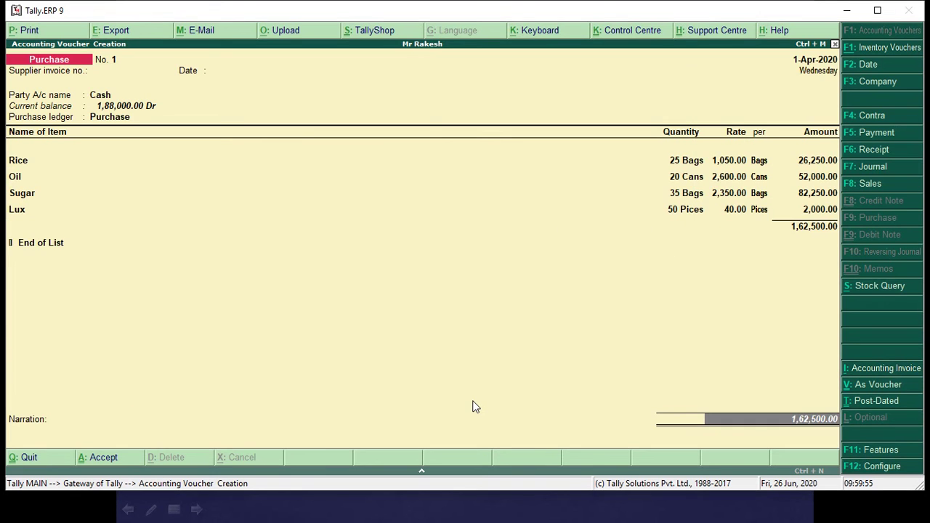
pyautogui.press('Return')
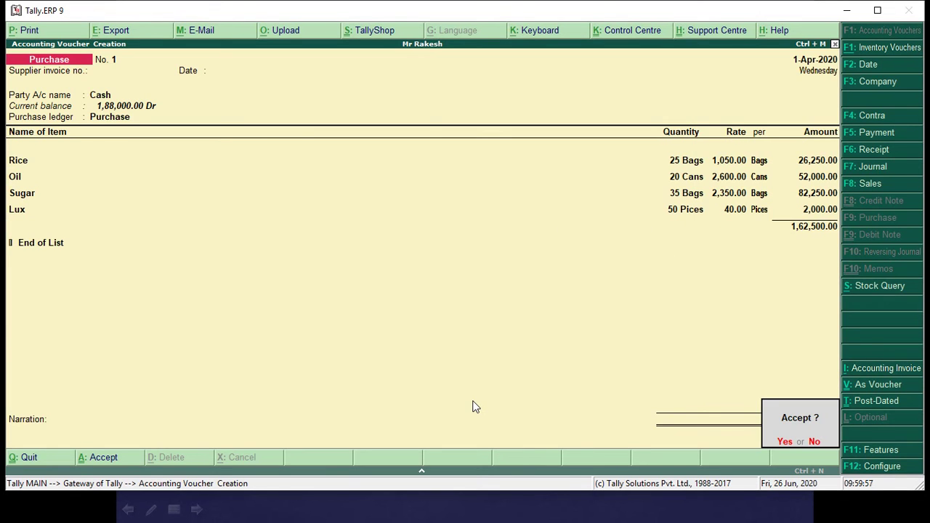
pyautogui.press('Return')
# Step: Check the transaction list and enter a contra voucher withdrawing 17,000 from SBI into Cash
pyautogui.hotkey('alt', 'Tab')
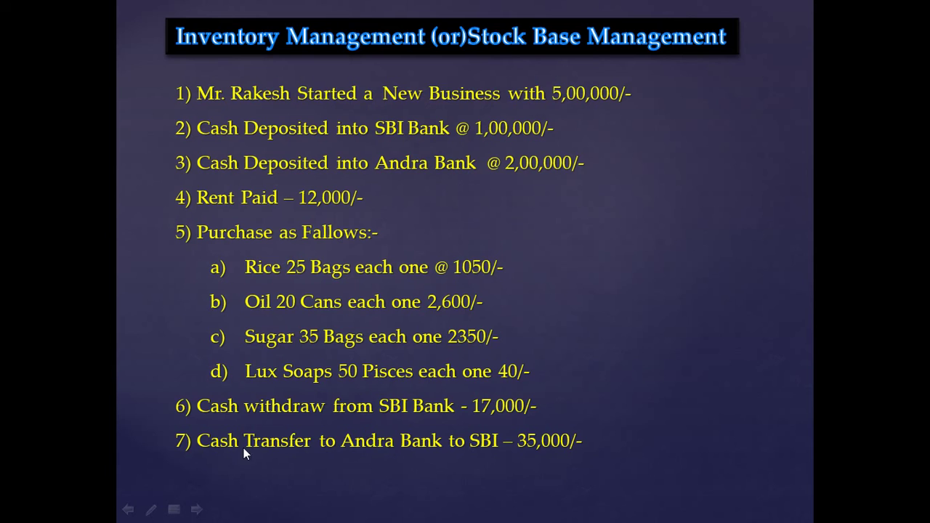
pyautogui.hotkey('alt', 'Tab')
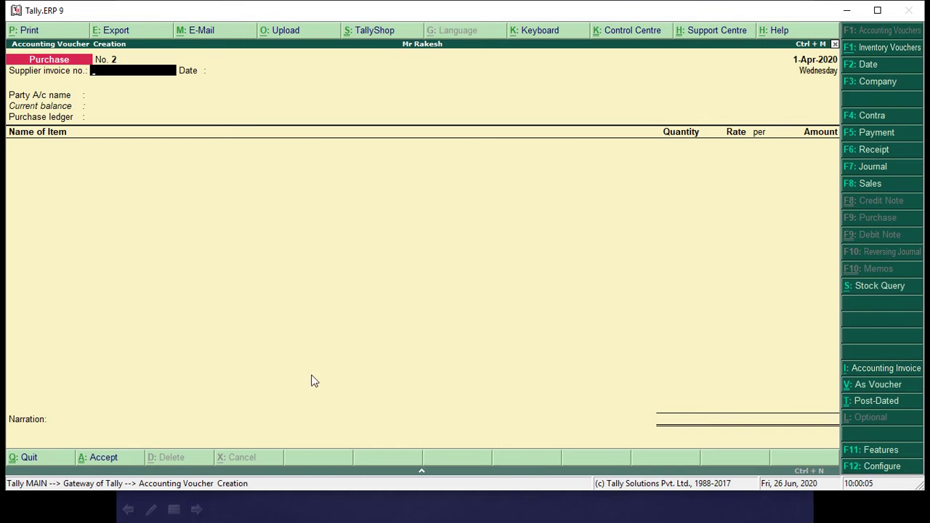
pyautogui.click(869, 118)
pyautogui.write('Ca')
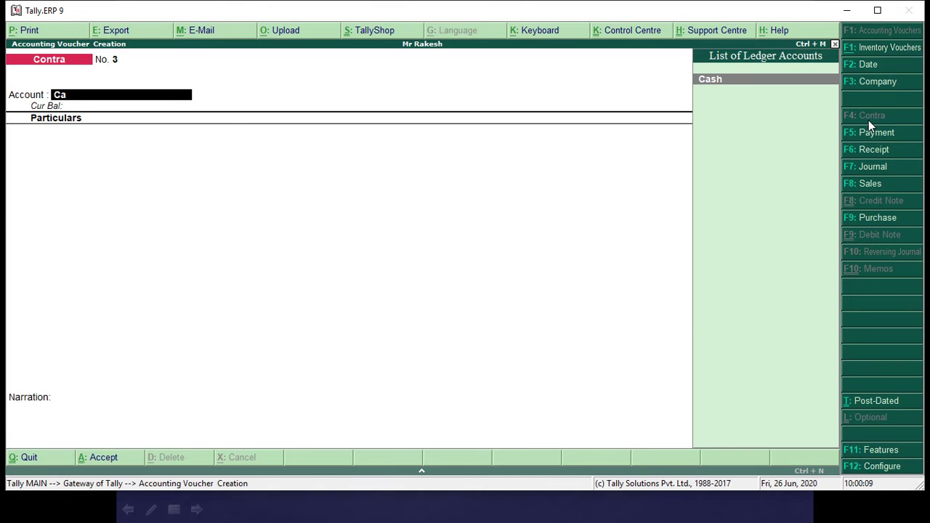
pyautogui.press('Return')
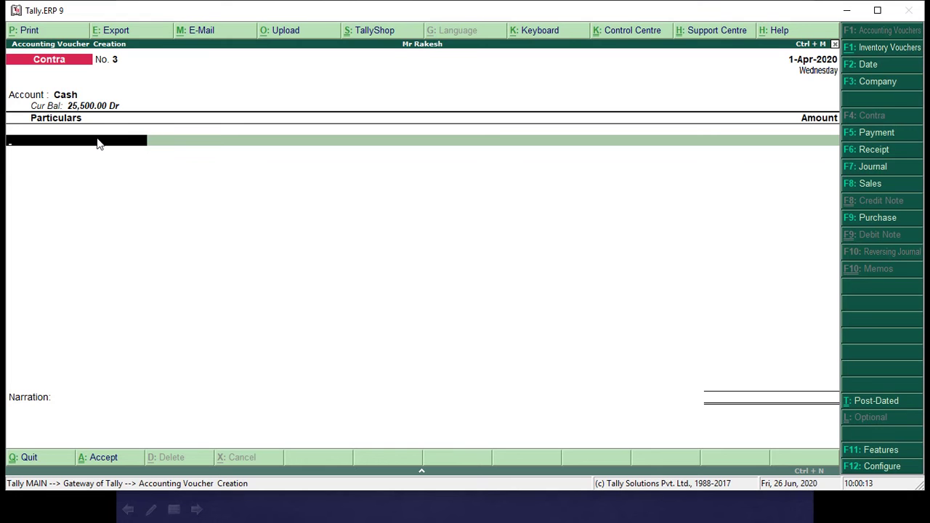
pyautogui.write('Sb')
pyautogui.press('Return')
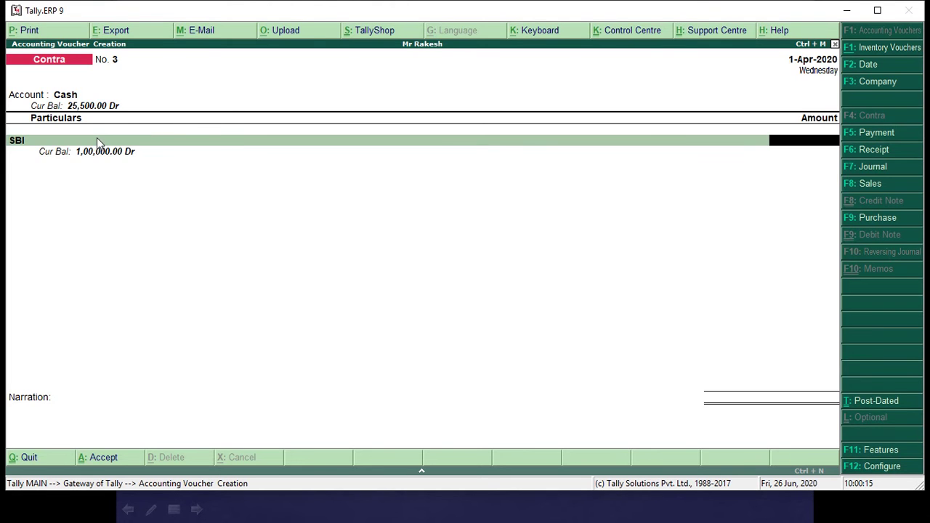
pyautogui.hotkey('alt', 'Tab')
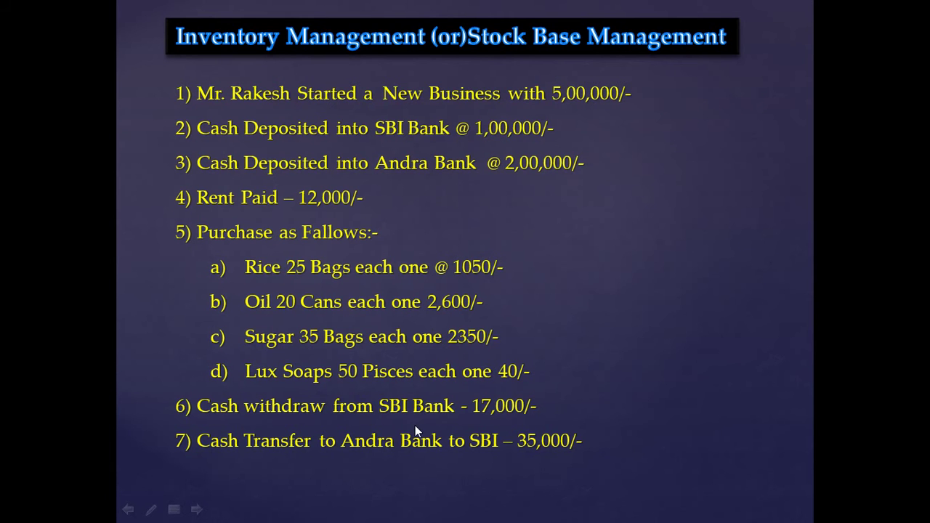
pyautogui.hotkey('alt', 'Tab')
pyautogui.write('17000')
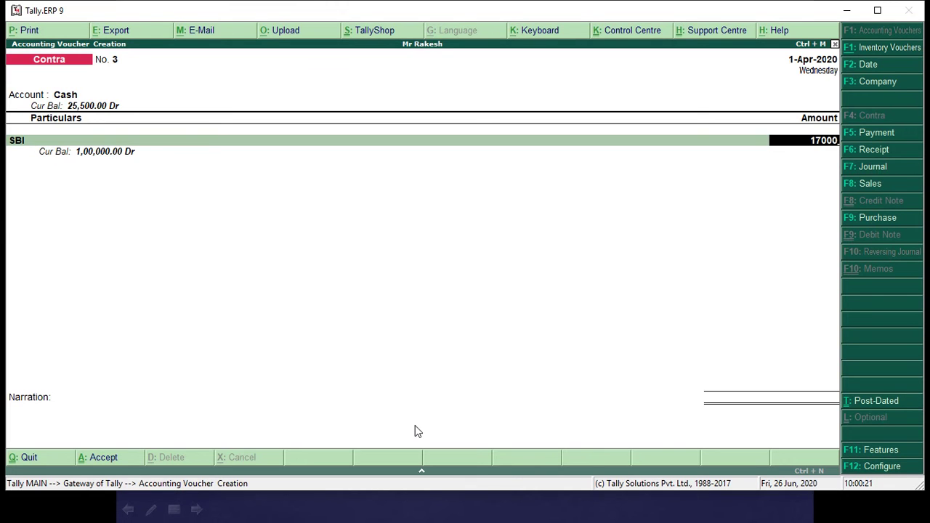
# Step: Accept the SBI cheque allocation dated 1-Apr-2020 with a blank instrument number and save the contra voucher without a narration
pyautogui.press('Return')
pyautogui.press('Return')
pyautogui.press('Return')
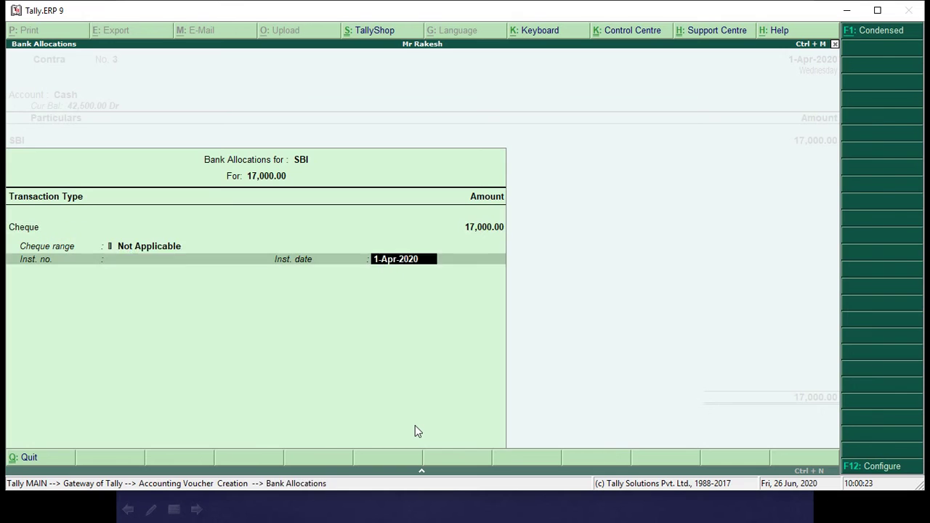
pyautogui.press('Return')
pyautogui.press('Return')
pyautogui.press('Return')
pyautogui.press('Return')
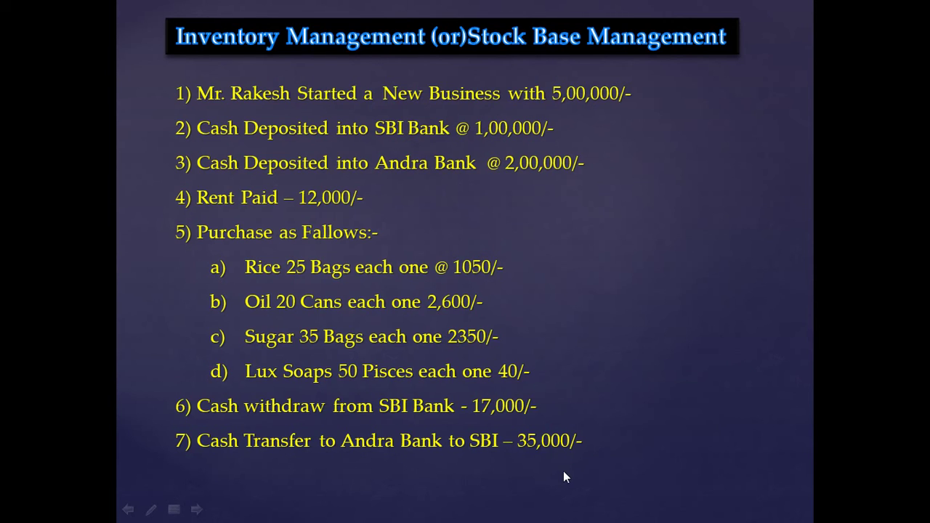
# Step: Enter a contra voucher transferring 35,000 from Andra Bank into SBI, checking the amount against the transaction list
pyautogui.hotkey('alt', 'Tab')
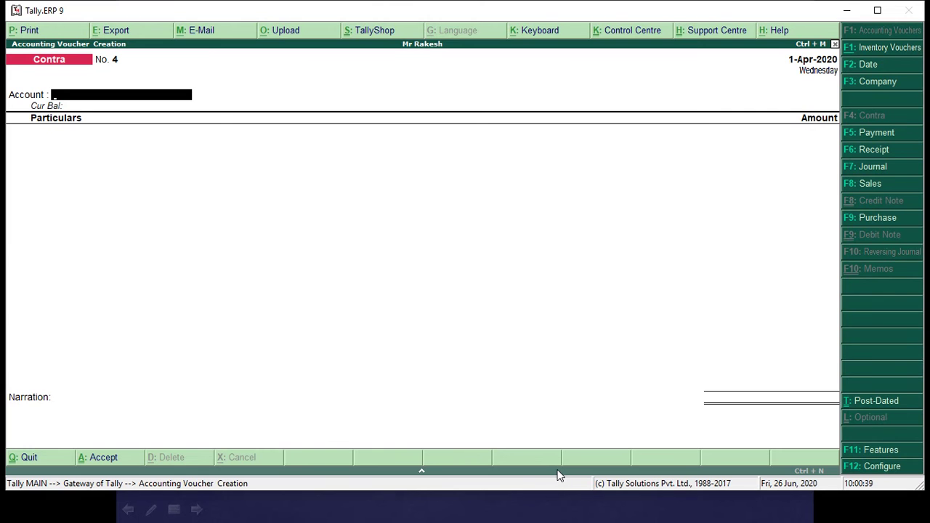
pyautogui.write('sb')
pyautogui.press('Return')
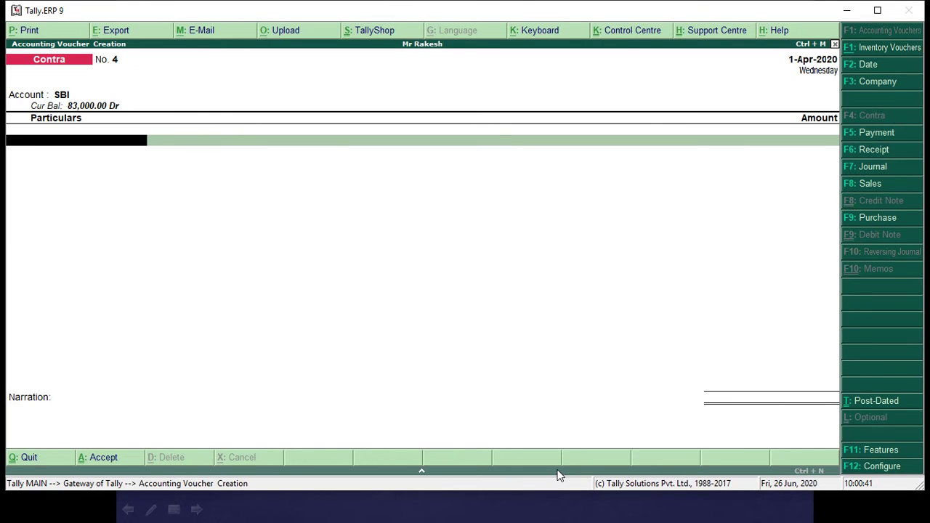
pyautogui.write('An')
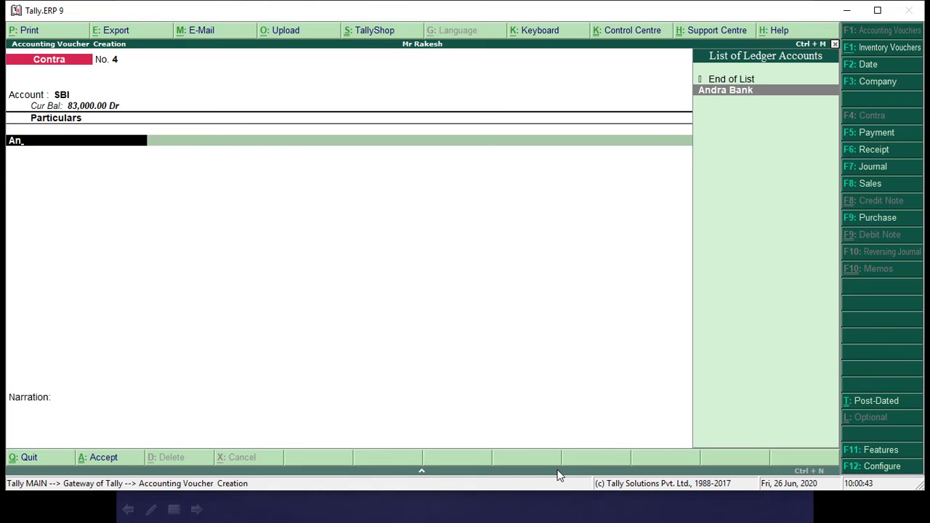
pyautogui.press('Return')
pyautogui.hotkey('alt', 'Tab')
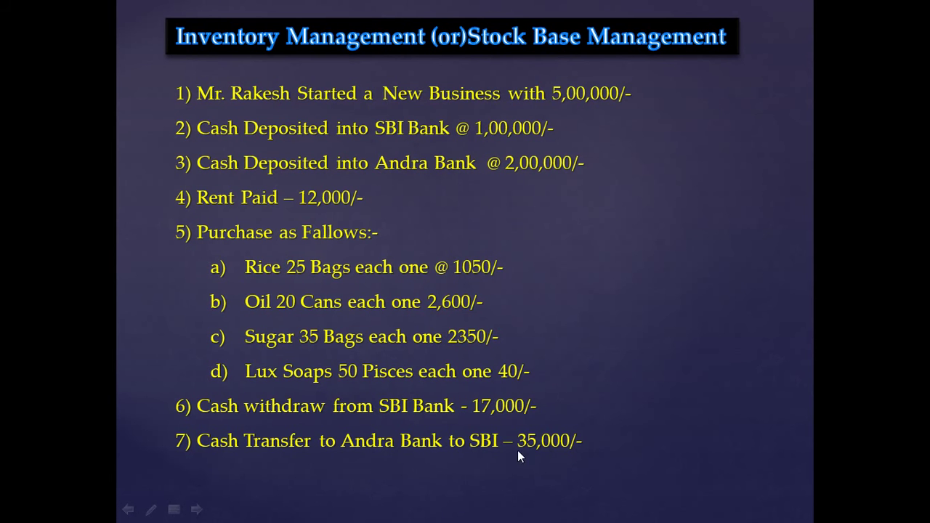
pyautogui.hotkey('alt', 'Tab')
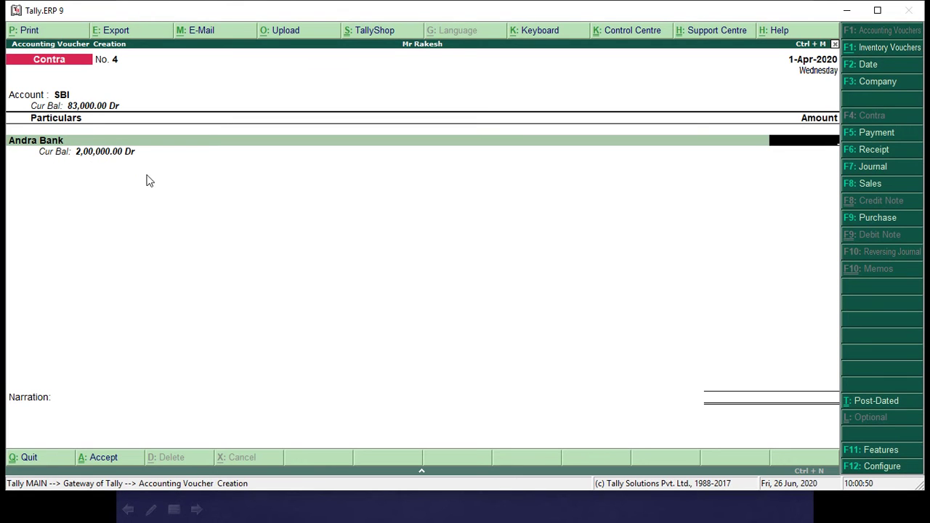
pyautogui.hotkey('alt', 'Tab')
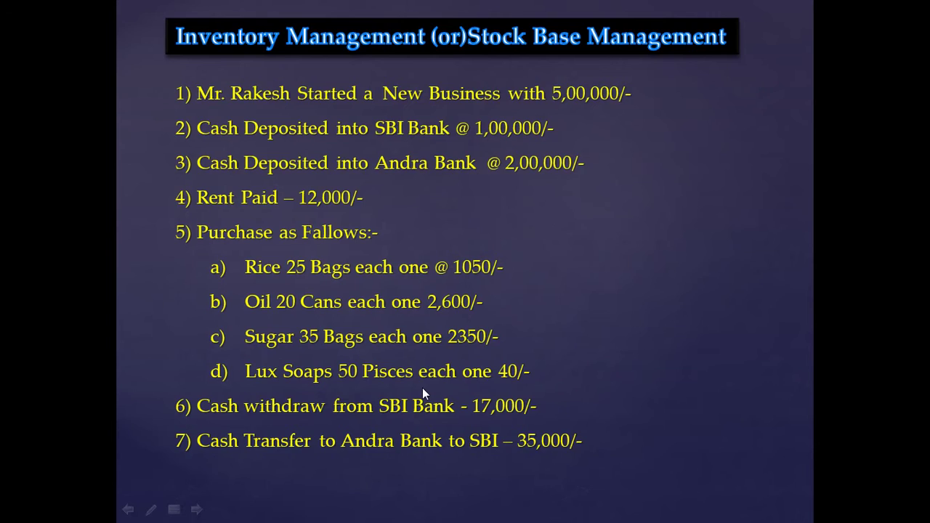
pyautogui.hotkey('alt', 'Tab')
pyautogui.write('35000')
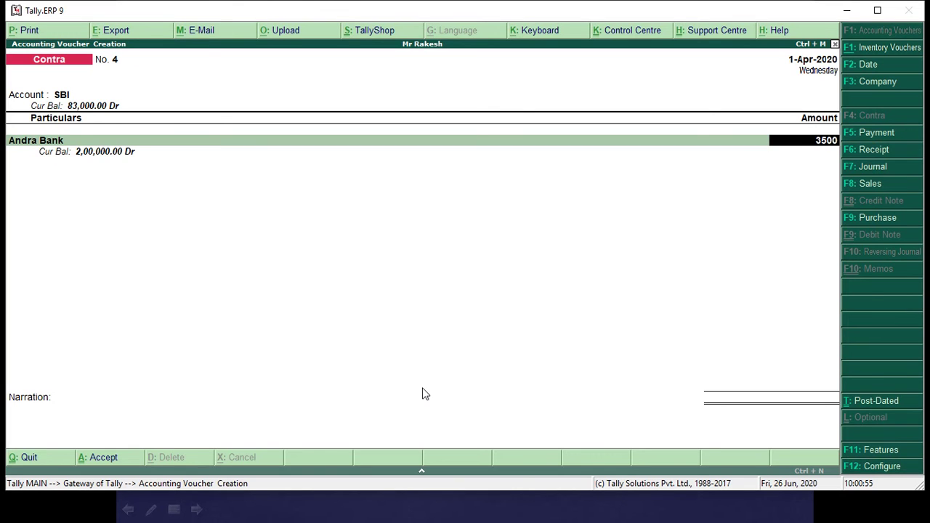
# Step: Accept the Andra Bank cheque allocation with a blank instrument number and save the 35,000 contra voucher without a narration
pyautogui.press('Return')
pyautogui.press('Return')
pyautogui.press('Return')
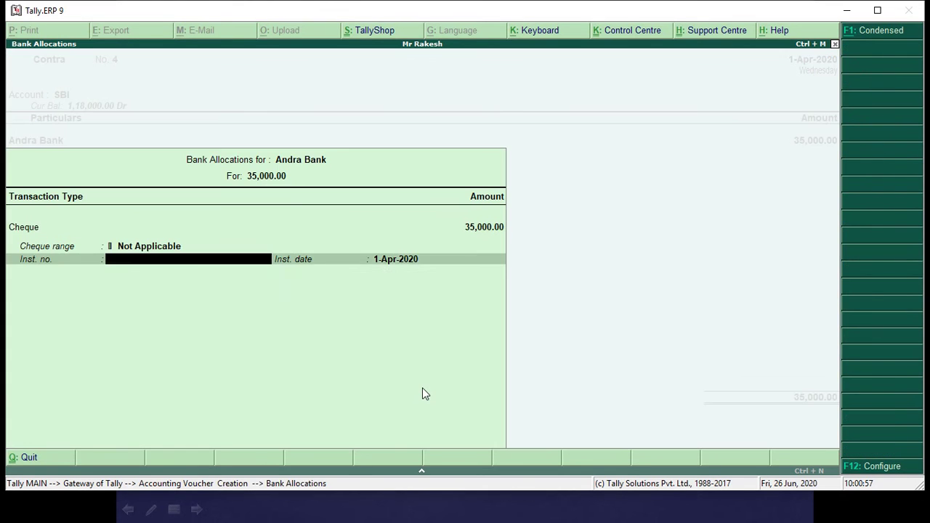
pyautogui.press('Return')
pyautogui.press('Return')
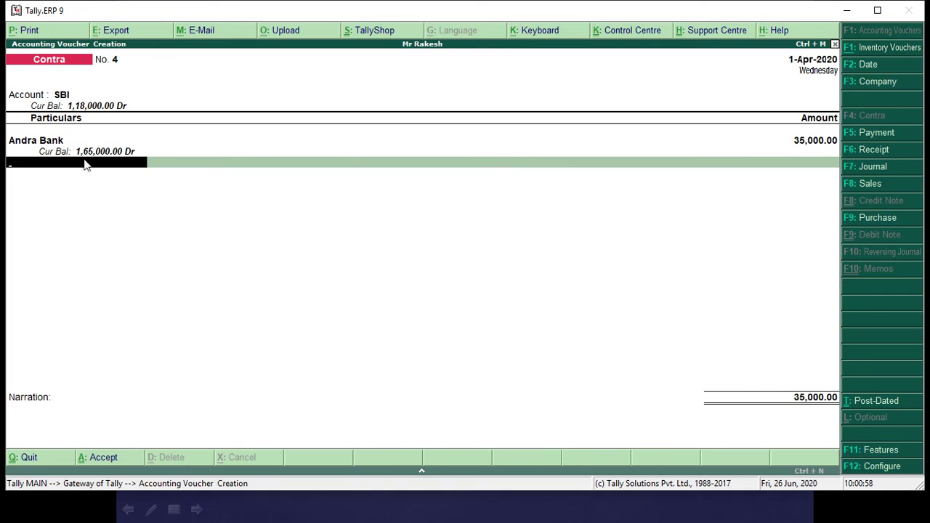
pyautogui.press('Return')
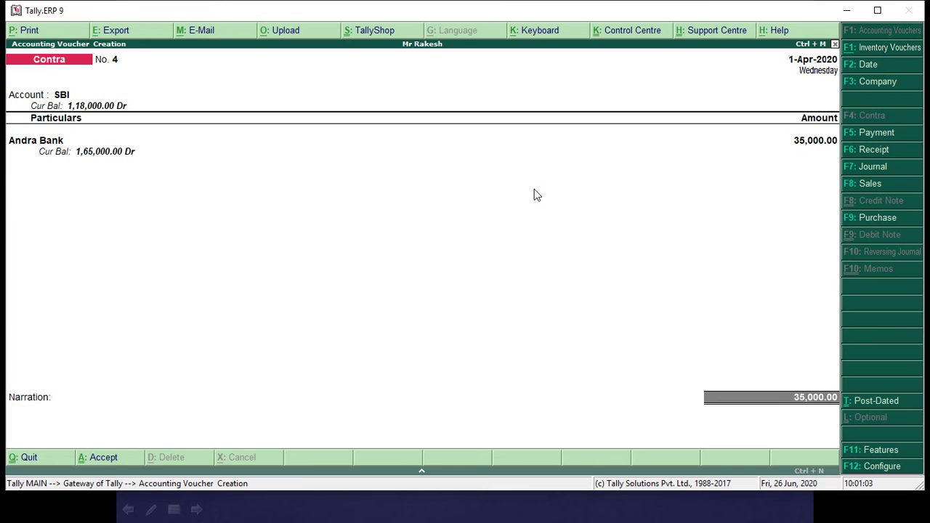
pyautogui.press('Return')
pyautogui.press('Return')
pyautogui.press('Return')
pyautogui.press('Return')
pyautogui.press('Return')
pyautogui.press('Return')
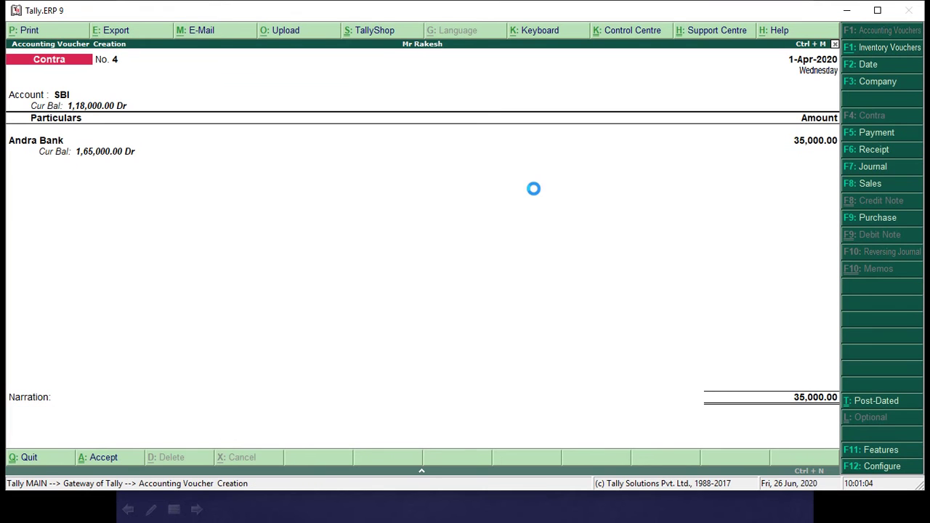
# Step: Advance the transaction list to entries 8 to 10 and start a sales voucher for the Andra Bank sales
pyautogui.hotkey('alt', 'Tab')
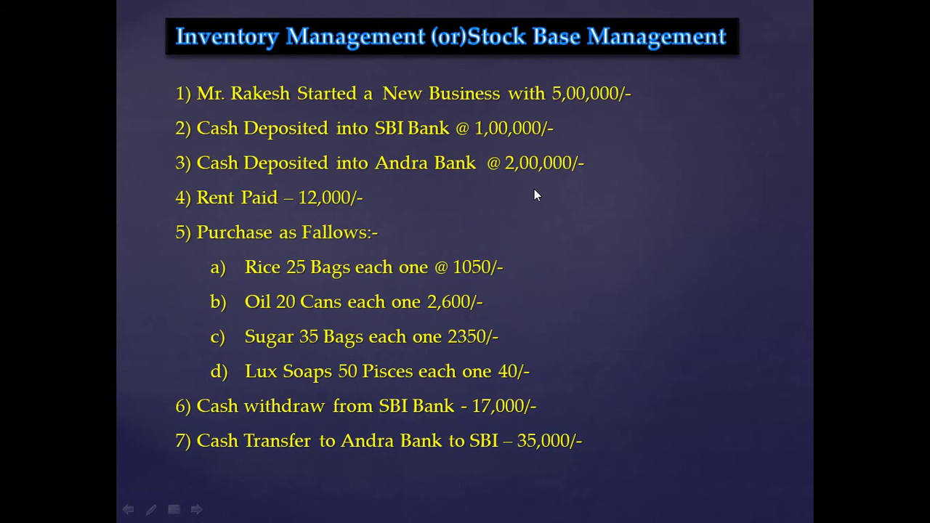
pyautogui.click(463, 452)
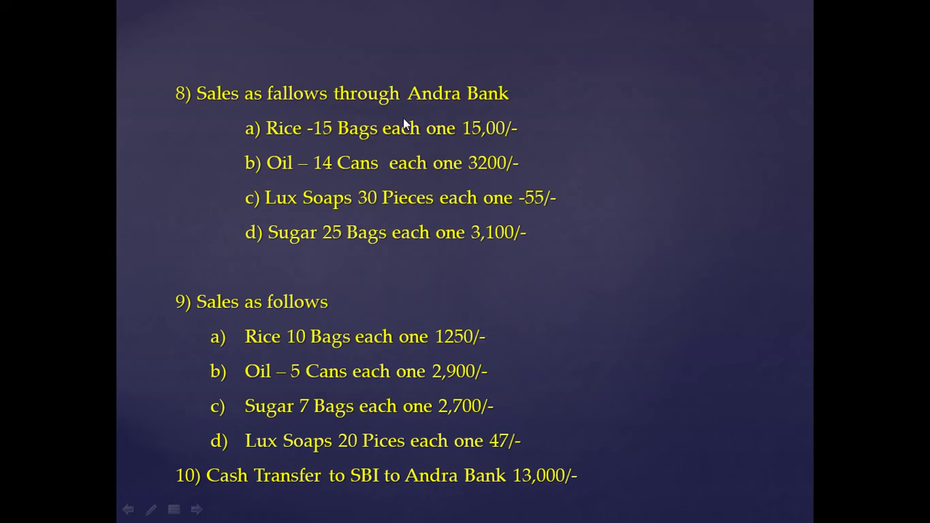
pyautogui.hotkey('alt', 'Tab')
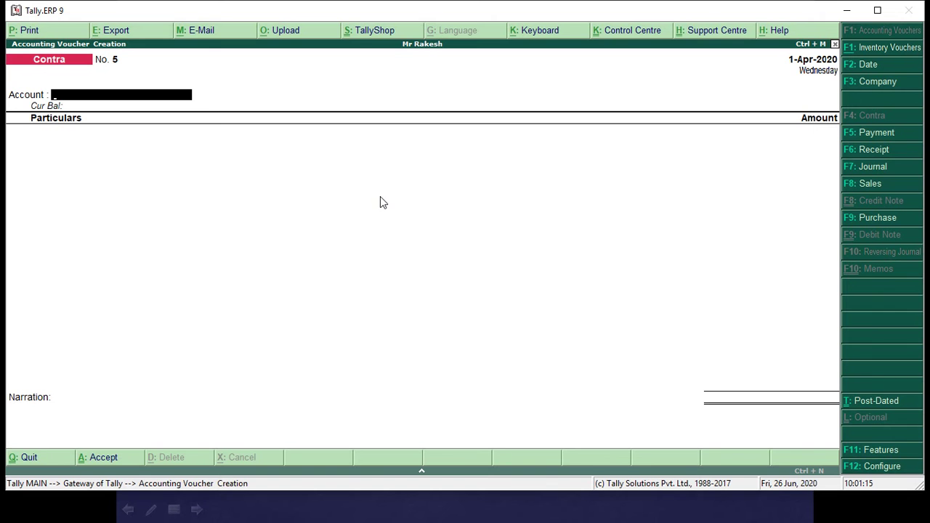
pyautogui.click(857, 185)
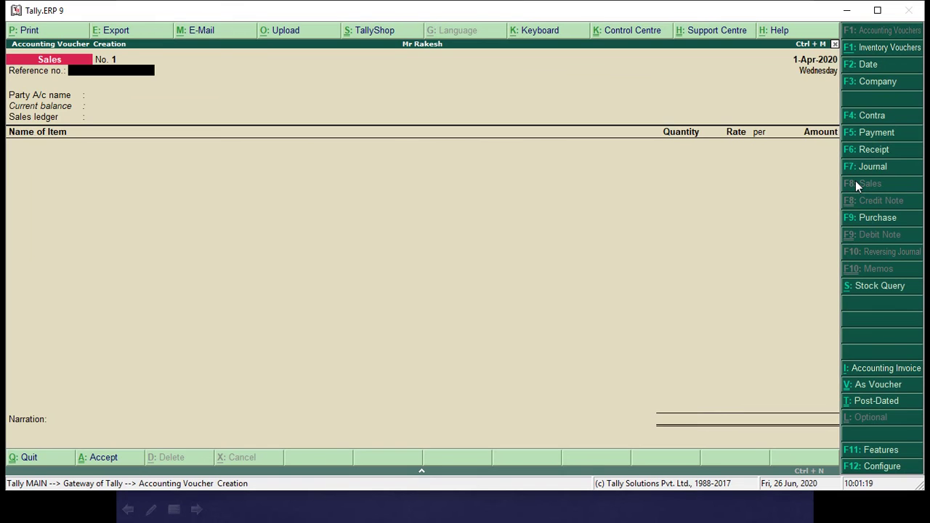
# Step: Select Andra Bank as the sales voucher's party account with a blank reference number, checking the party against the transaction list
pyautogui.press('Return')
pyautogui.press('Return')
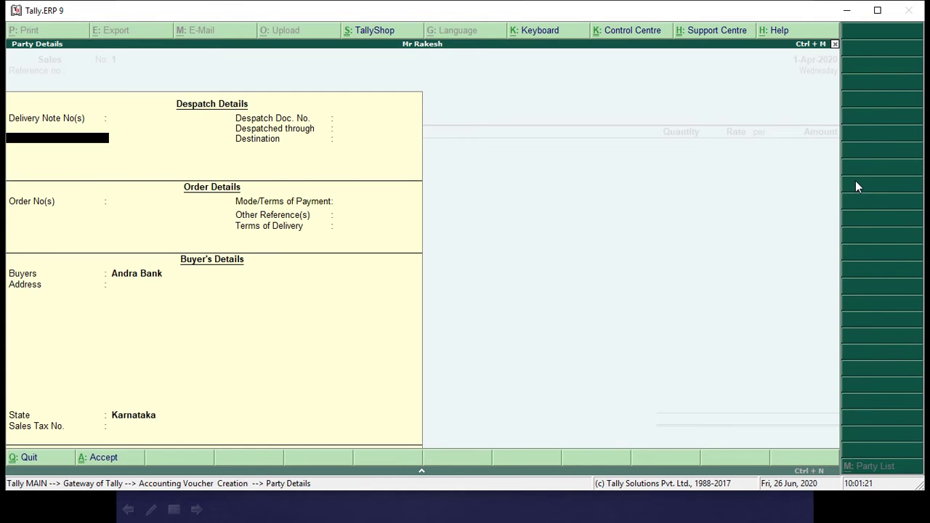
pyautogui.press('Escape')
pyautogui.hotkey('alt', 'Tab')
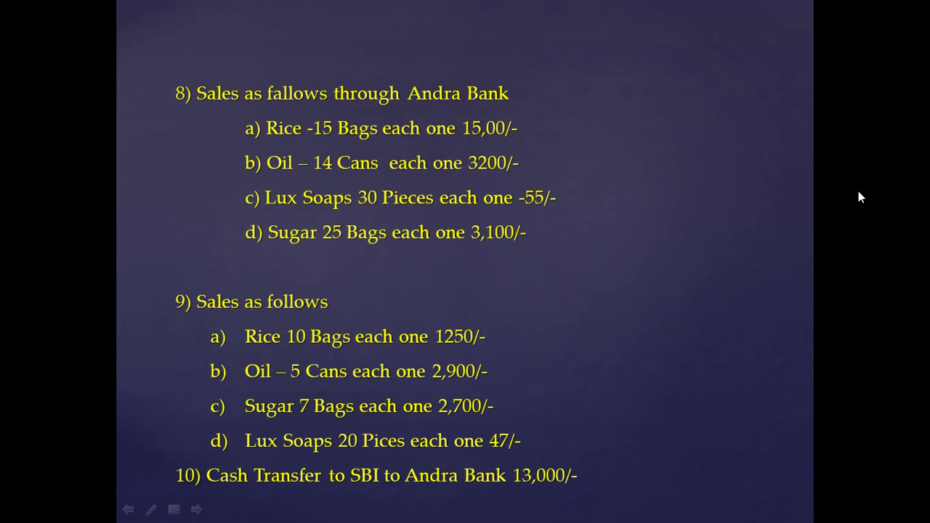
pyautogui.hotkey('alt', 'Tab')
pyautogui.press('Return')
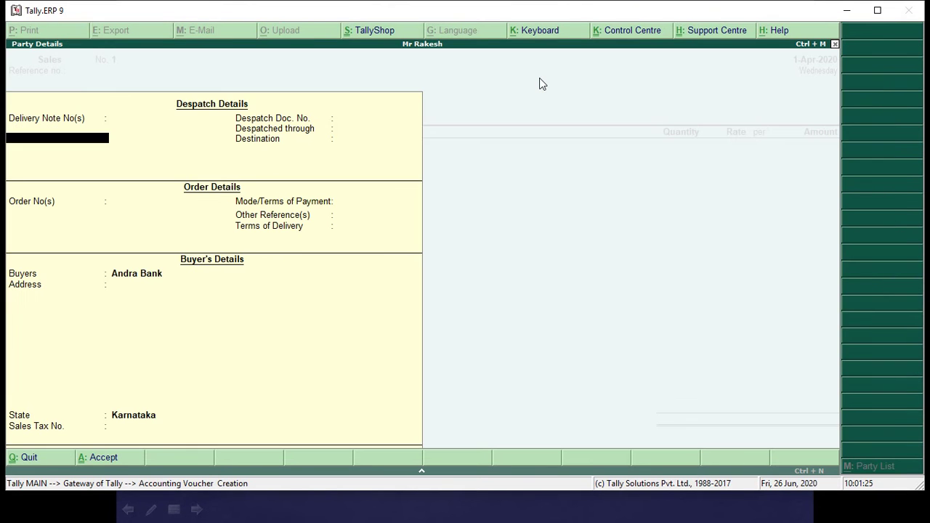
# Step: Accept the Andra Bank party details, leaving the despatch and order fields blank
pyautogui.press('Return')
pyautogui.press('Return')
pyautogui.press('Return')
pyautogui.press('Return')
pyautogui.press('Return')
pyautogui.press('Return')
pyautogui.press('Return')
pyautogui.press('Return')
pyautogui.press('Return')
pyautogui.press('Return')
pyautogui.press('Return')
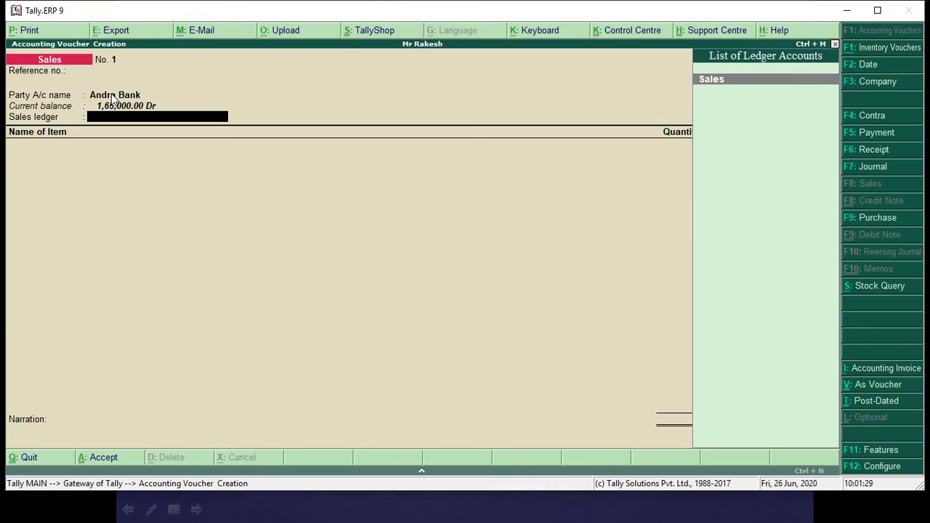
# Step: Choose Sales as the voucher's sales ledger, consulting entry 8 in the transaction list
pyautogui.hotkey('alt', 'Tab')
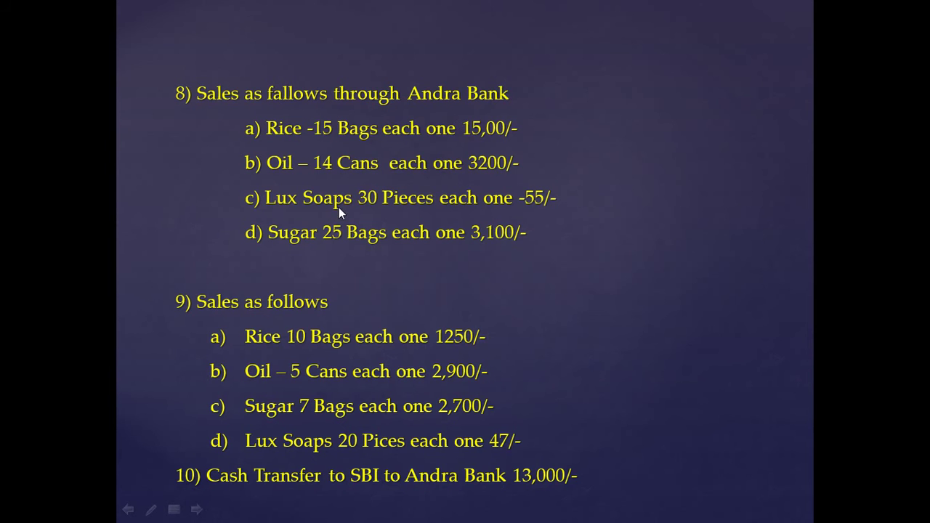
pyautogui.hotkey('alt', 'Tab')
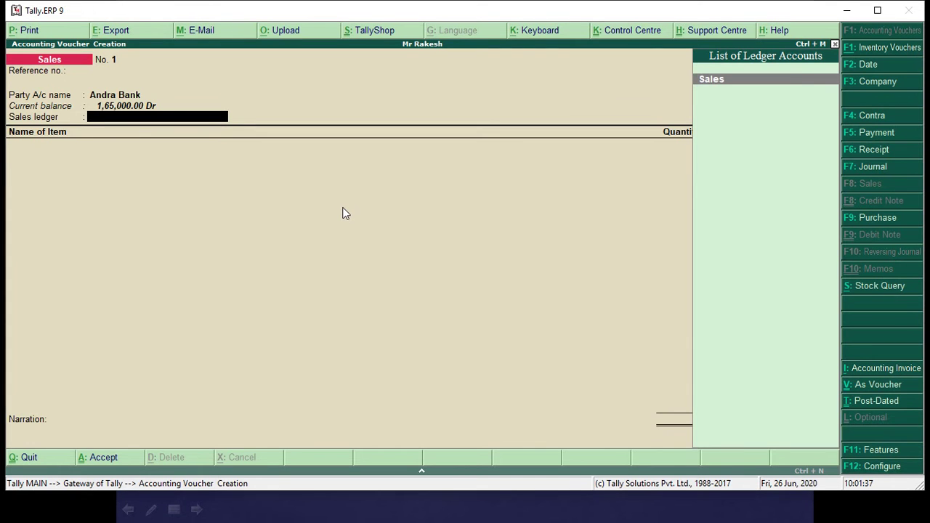
pyautogui.press('Return')
pyautogui.hotkey('alt', 'Tab')
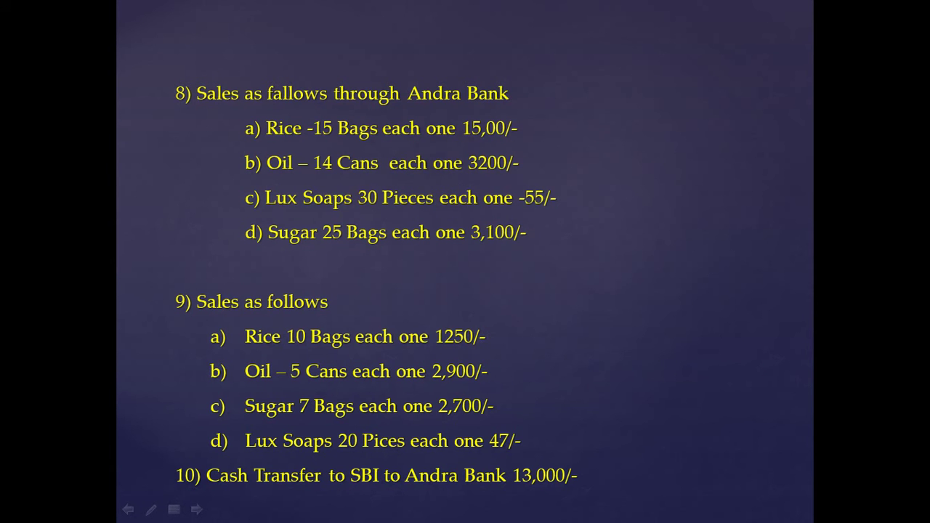
pyautogui.hotkey('alt', 'Tab')
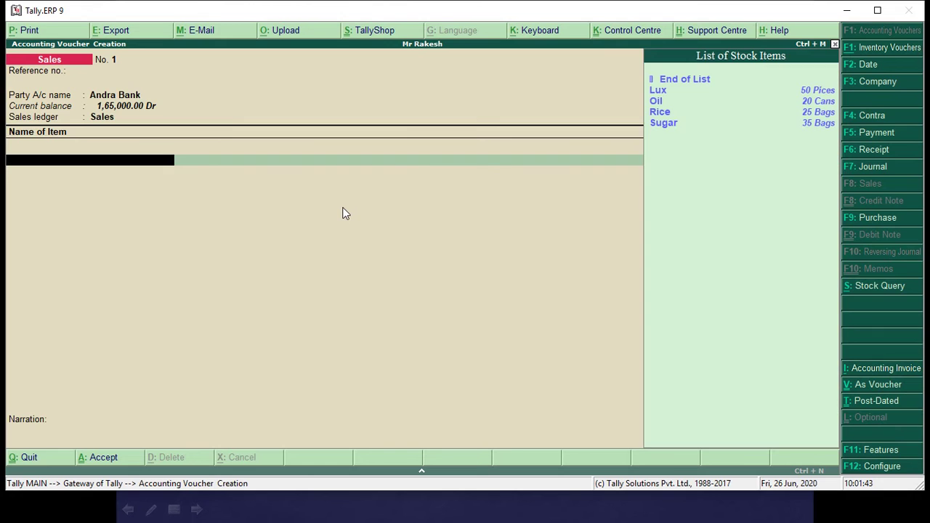
# Step: Add Rice as the first sales item with a quantity of 15 bags, following the transaction list
pyautogui.hotkey('alt', 'Tab')
pyautogui.hotkey('alt', 'Tab')
pyautogui.press('Down')
pyautogui.press('Down')
pyautogui.press('Down')
pyautogui.press('Return')
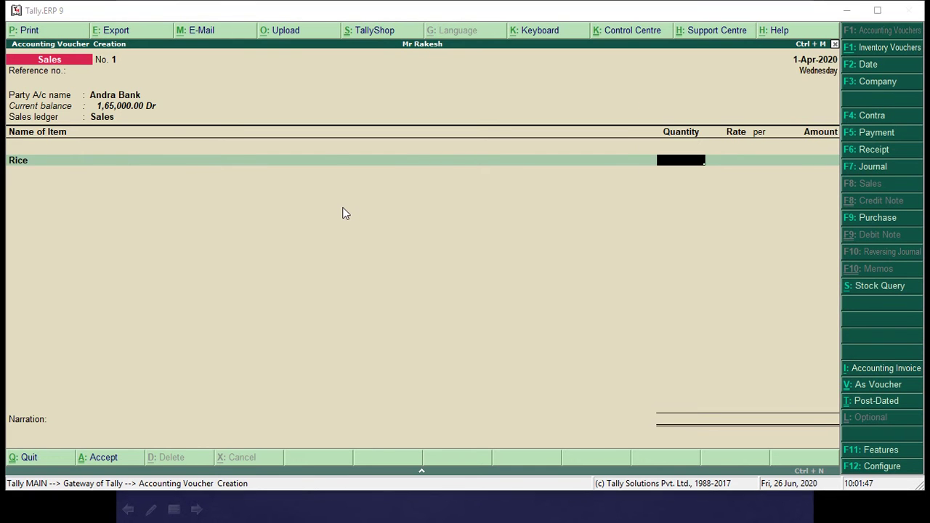
pyautogui.hotkey('alt', 'Tab')
pyautogui.hotkey('alt', 'Tab')
pyautogui.write('15')
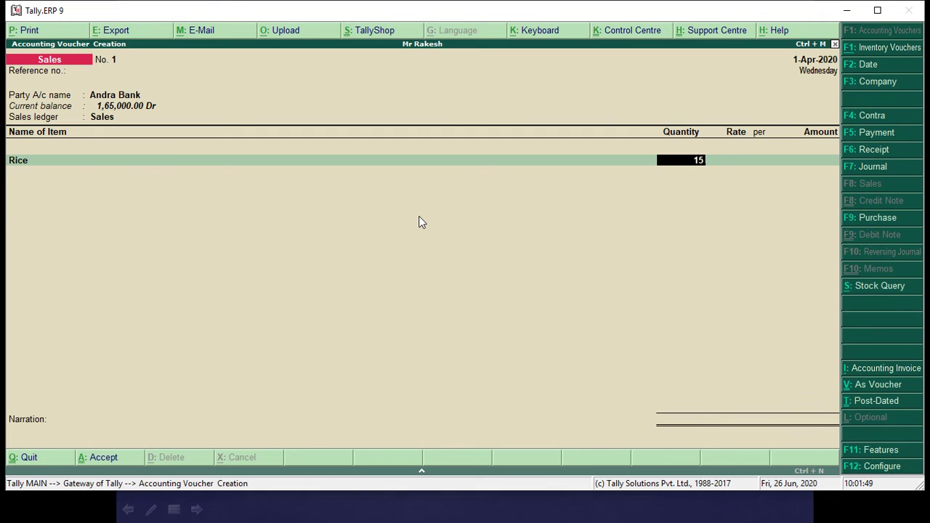
pyautogui.press('Return')
# Step: Set the Rice rate to 1,500 per bag after checking the transaction list and accept the line amount
pyautogui.hotkey('alt', 'Tab')
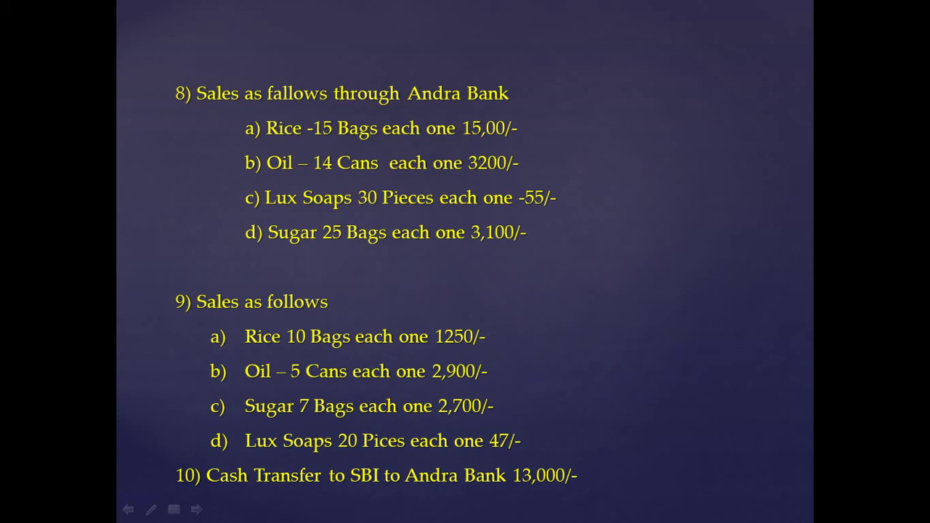
pyautogui.hotkey('alt', 'Tab')
pyautogui.write('1500')
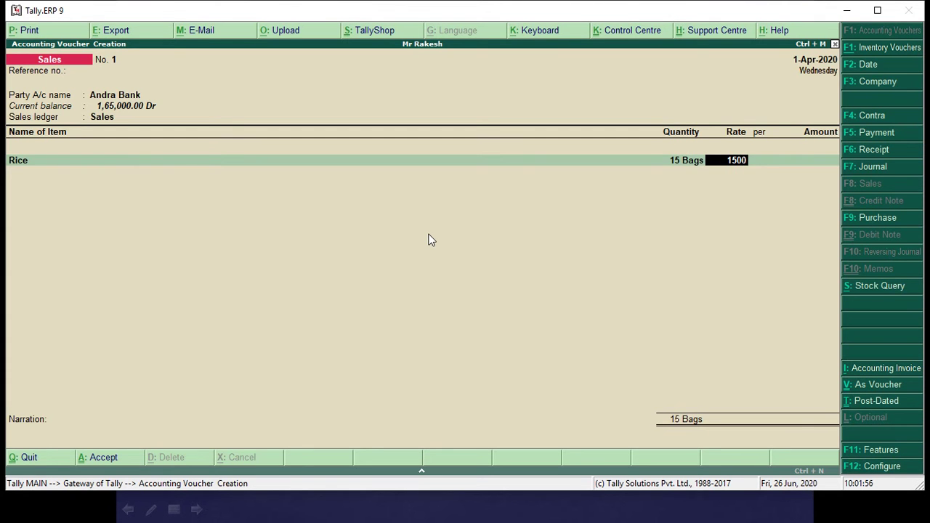
pyautogui.press('Return')
pyautogui.press('Return')
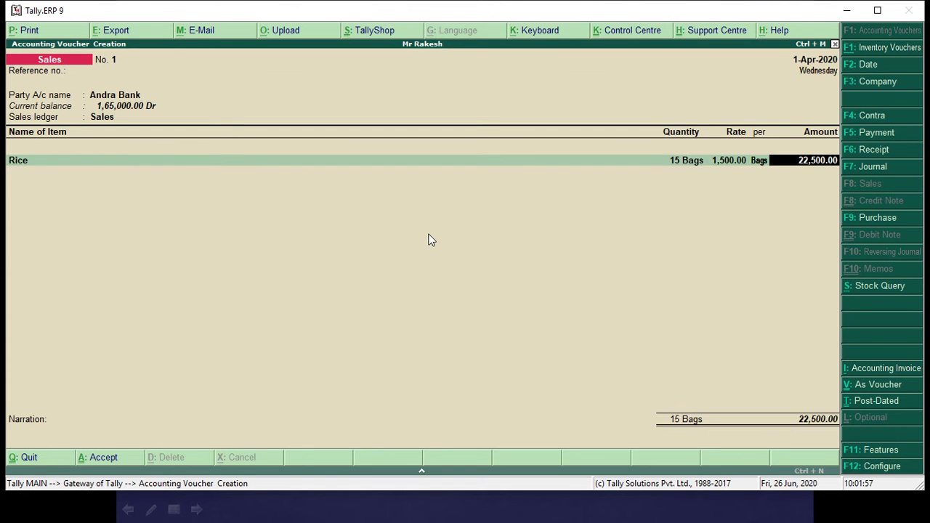
pyautogui.press('Return')
# Step: Add Oil as the second sales item with a quantity of 14 cans, following the transaction list
pyautogui.hotkey('alt', 'Tab')
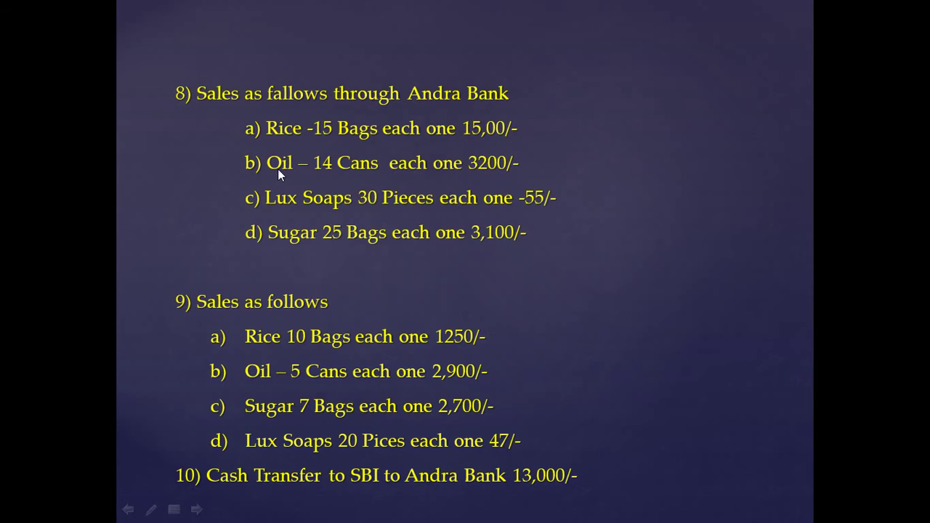
pyautogui.hotkey('alt', 'Tab')
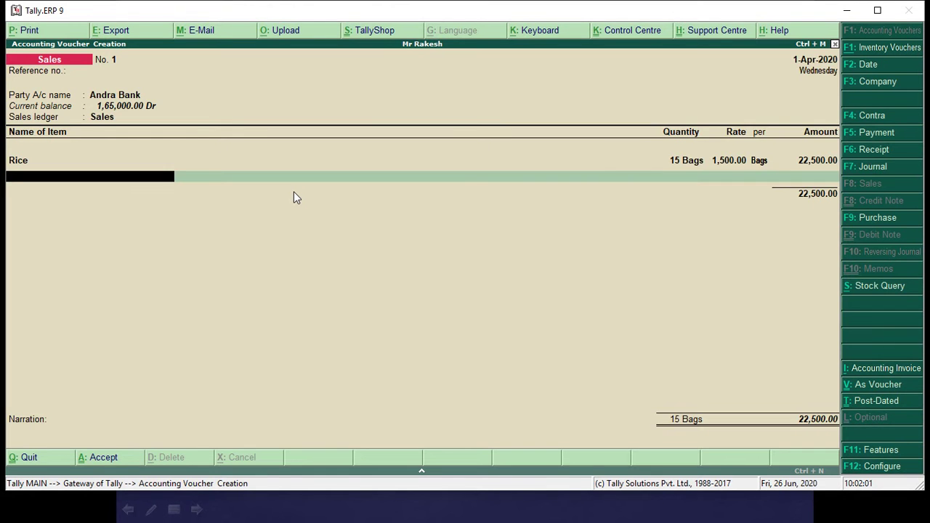
pyautogui.write('Oil')
pyautogui.press('Return')
pyautogui.hotkey('alt', 'Tab')
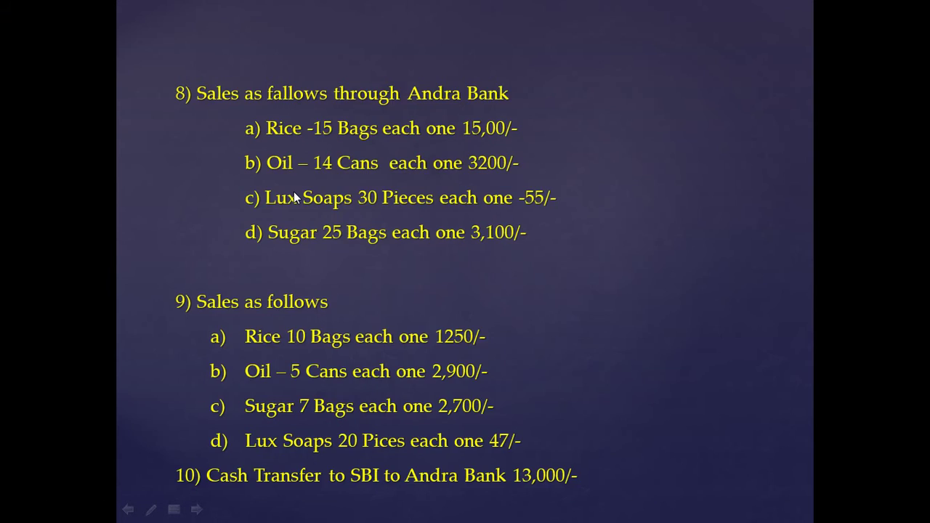
pyautogui.hotkey('alt', 'Tab')
pyautogui.write('14')
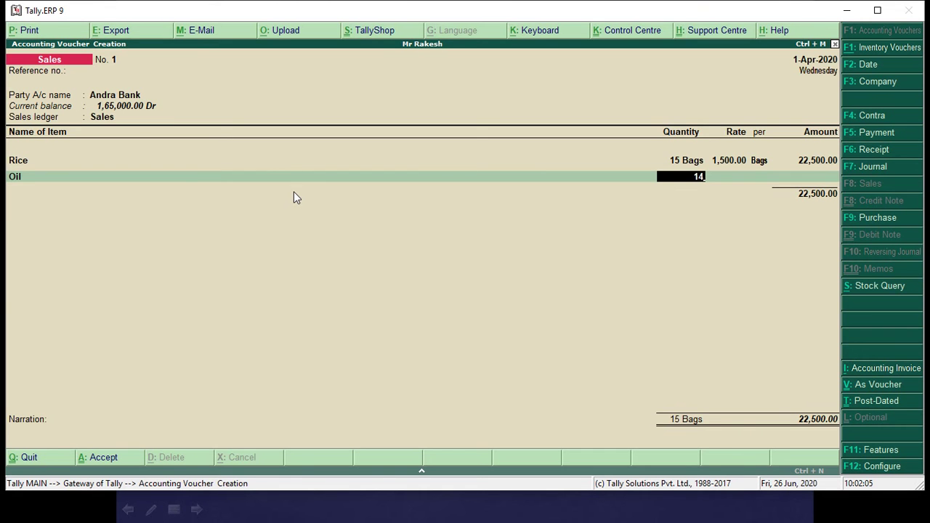
pyautogui.press('Return')
# Step: Set the Oil rate to 3,200 per can after checking the transaction list and accept the line amount
pyautogui.hotkey('alt', 'Tab')
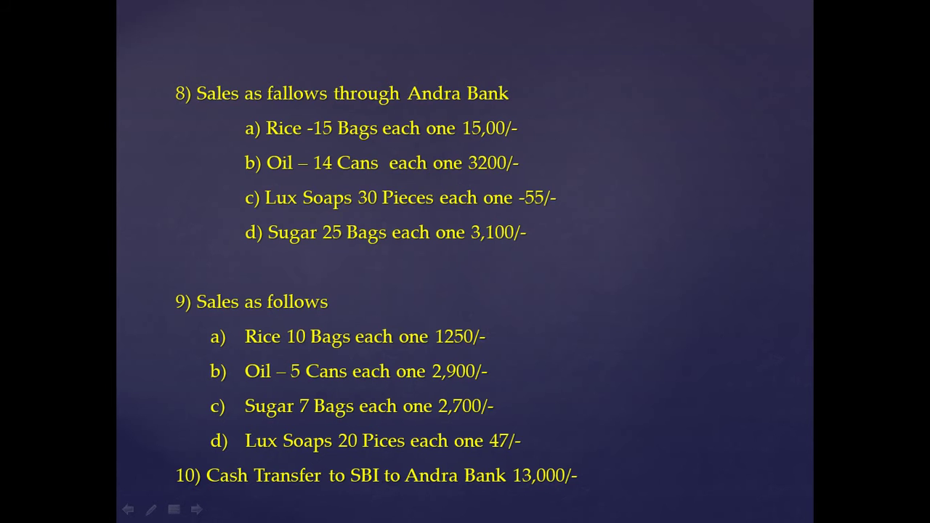
pyautogui.hotkey('alt', 'Tab')
pyautogui.write('3200')
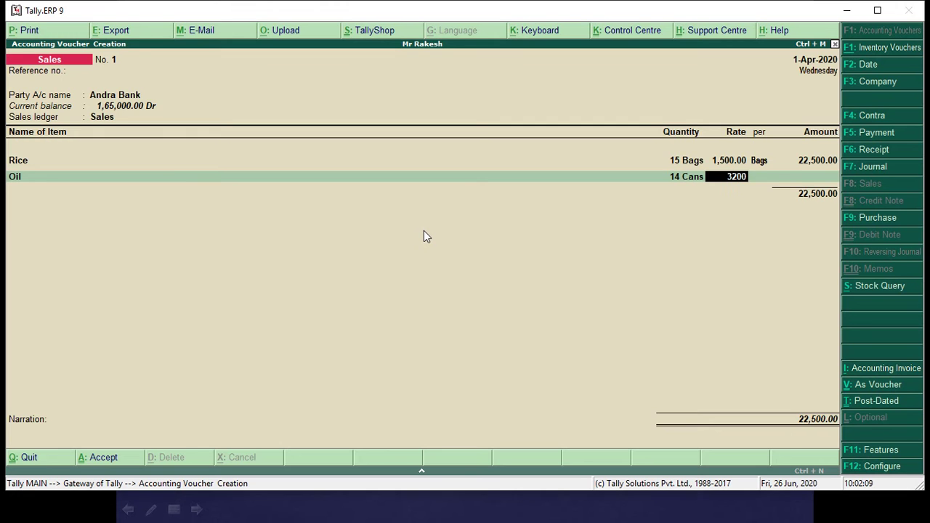
pyautogui.press('Return')
pyautogui.press('Return')
pyautogui.press('Return')
# Step: Add Lux as the third sales item with 30 pieces at a rate of 55, checking the transaction list
pyautogui.hotkey('alt', 'Tab')
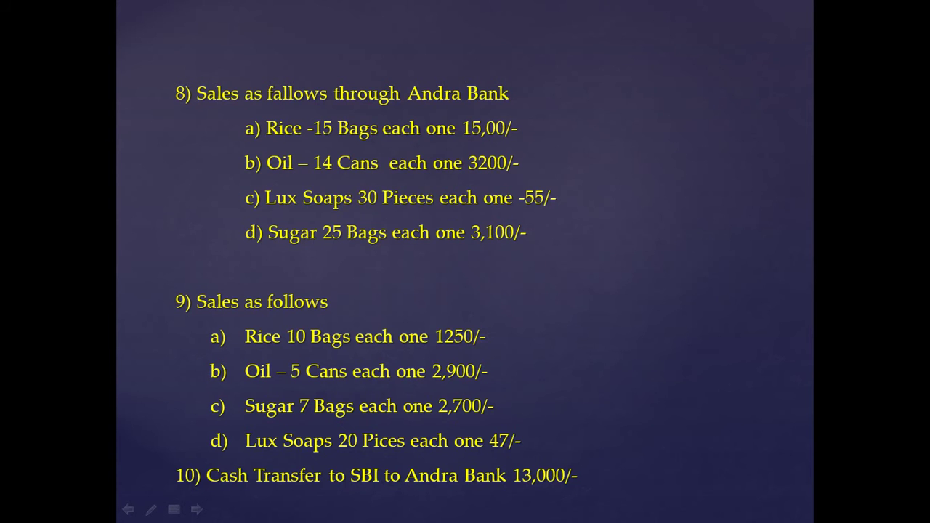
pyautogui.hotkey('alt', 'Tab')
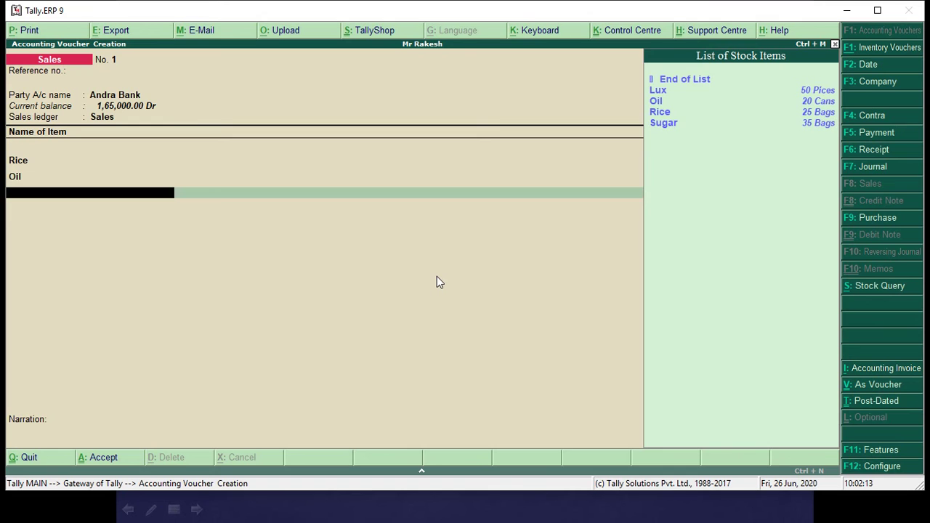
pyautogui.press('Down')
pyautogui.press('Return')
pyautogui.hotkey('alt', 'Tab')
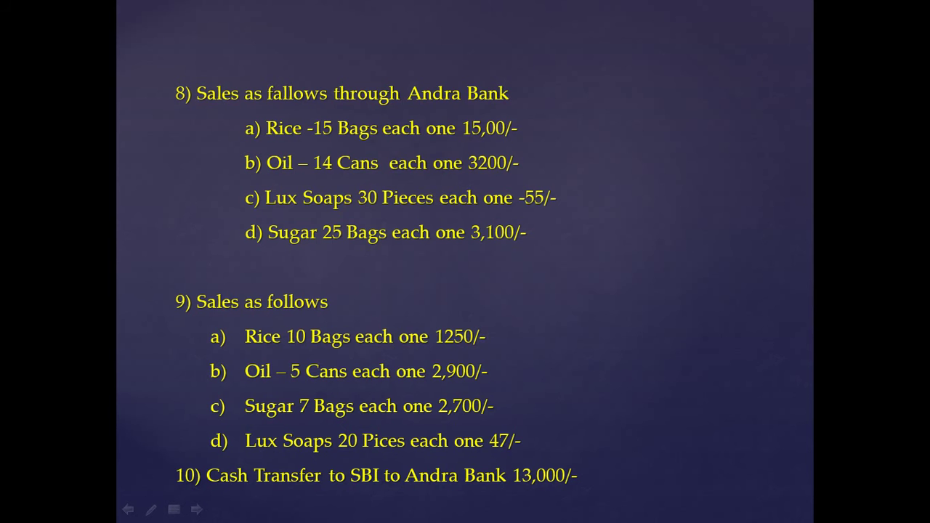
pyautogui.hotkey('alt', 'Tab')
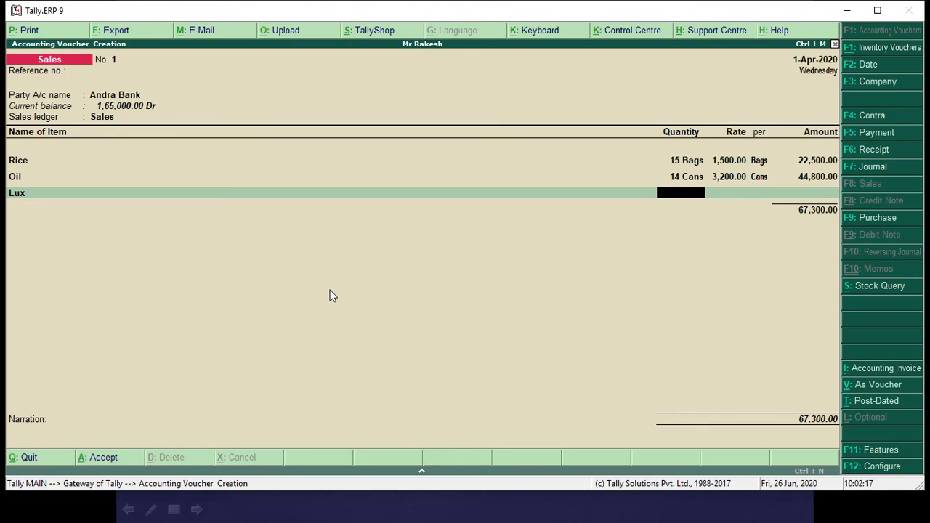
pyautogui.write('30')
pyautogui.press('Return')
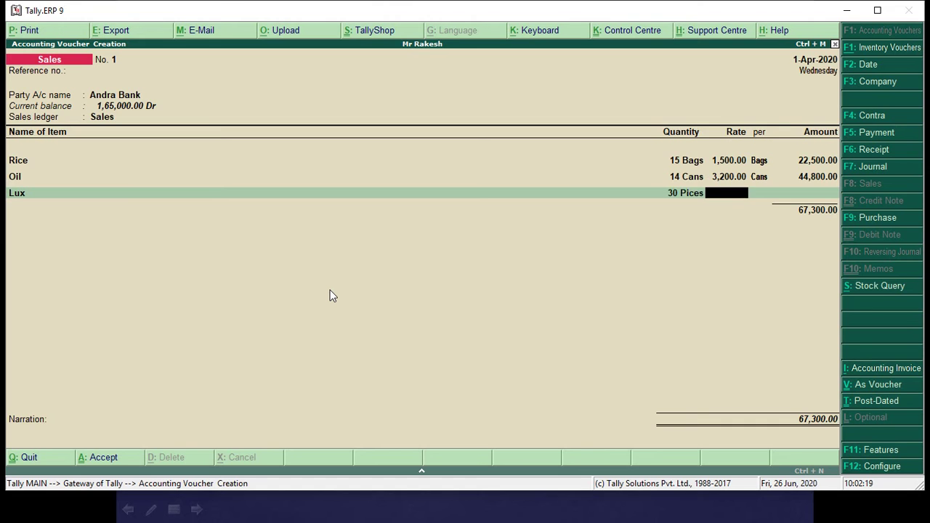
pyautogui.write('55')
pyautogui.press('Return')
pyautogui.press('Return')
pyautogui.press('Return')
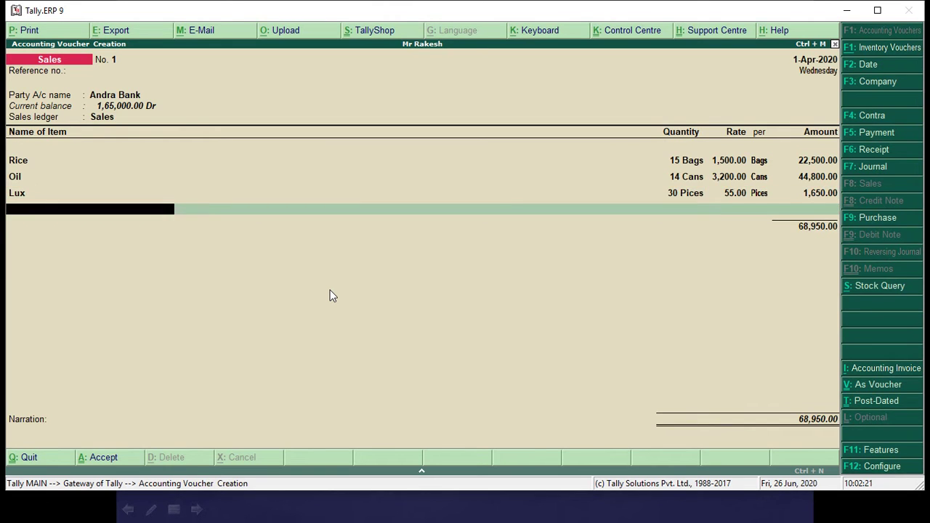
# Step: Add Sugar as the fourth sales item with a quantity of 25 bags, following the transaction list
pyautogui.hotkey('alt', 'Tab')
pyautogui.hotkey('alt', 'Tab')
pyautogui.press('Down')
pyautogui.press('Down')
pyautogui.press('Down')
pyautogui.press('Down')
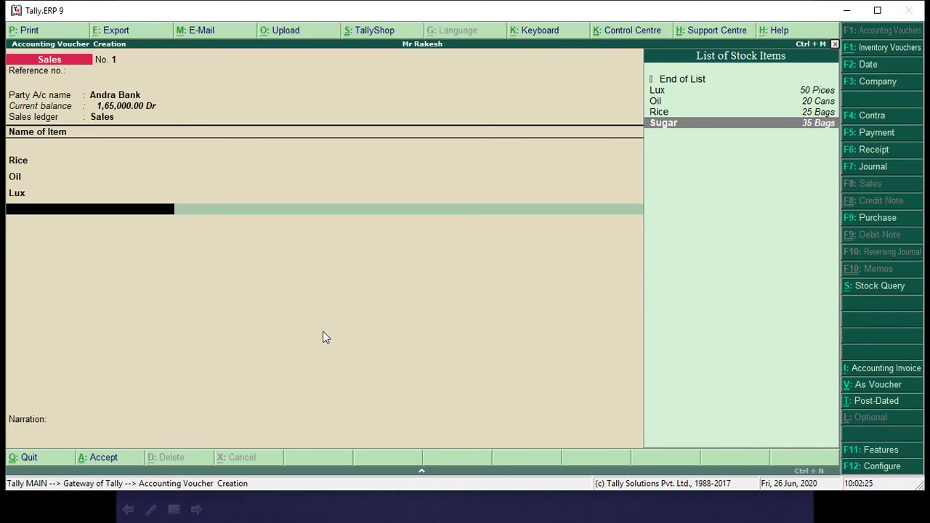
pyautogui.press('Return')
pyautogui.hotkey('alt', 'Tab')
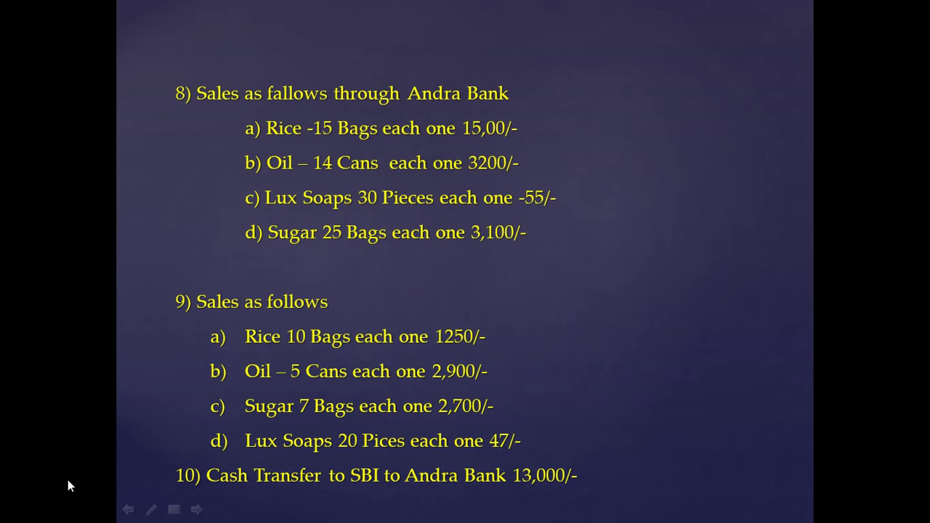
pyautogui.hotkey('alt', 'Tab')
pyautogui.write('25')
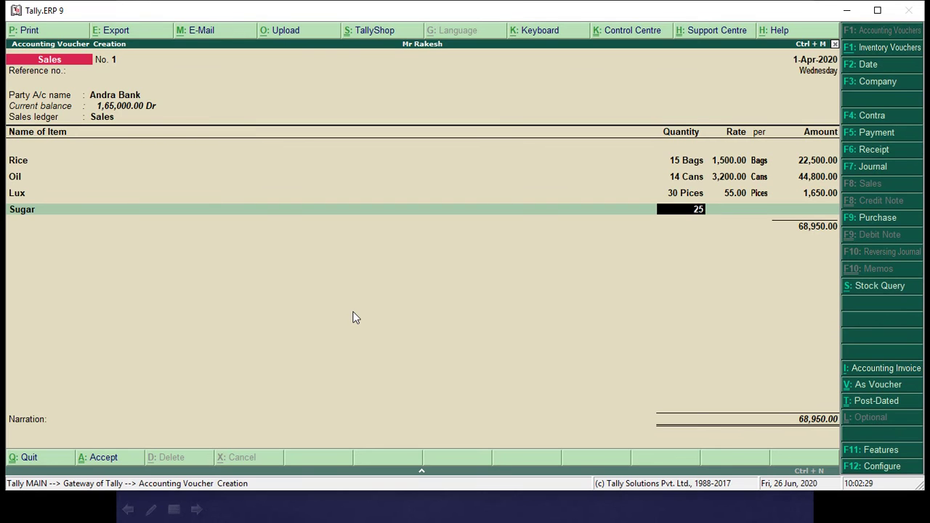
pyautogui.press('Return')
# Step: Set the Sugar rate to 3,100 per bag after checking the transaction list and accept the line amount
pyautogui.hotkey('alt', 'Tab')
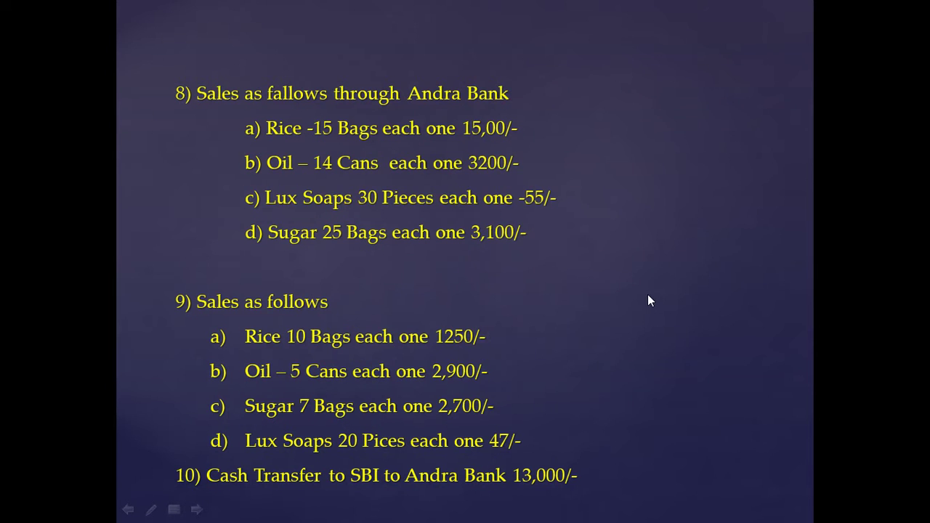
pyautogui.hotkey('alt', 'Tab')
pyautogui.write('3100')
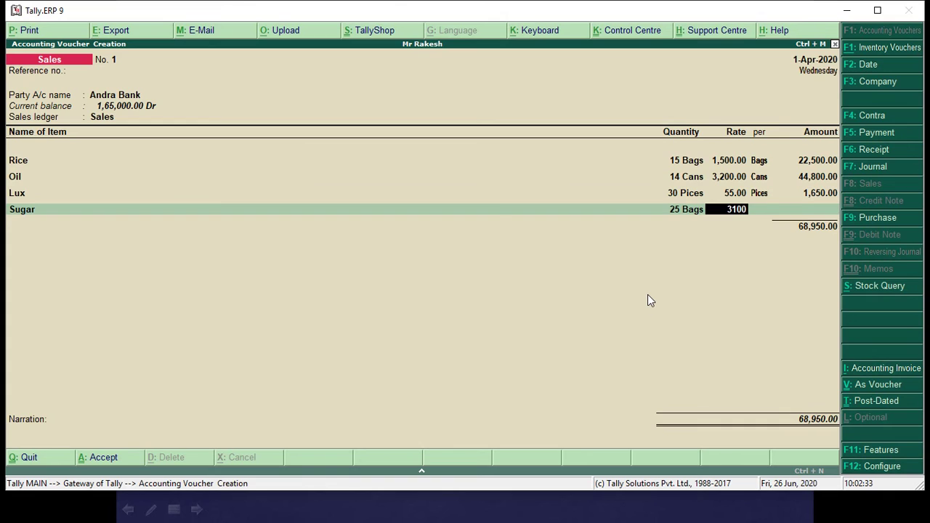
pyautogui.press('Return')
pyautogui.press('Return')
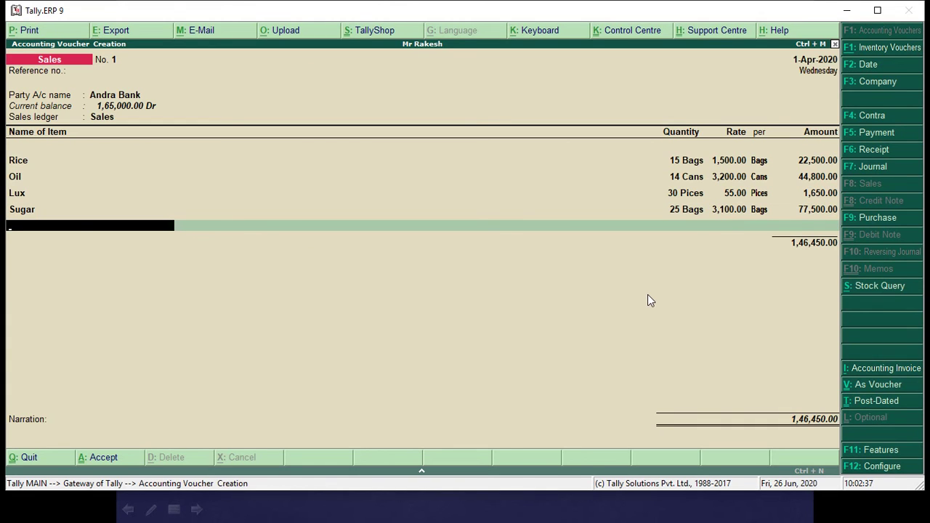
# Step: End the item list, accept the Andra Bank Cheque/DD allocation dated 1-Apr-2020 with a blank bank, and save the sales voucher
pyautogui.press('Return')
pyautogui.press('Return')
pyautogui.press('Return')
pyautogui.press('Return')
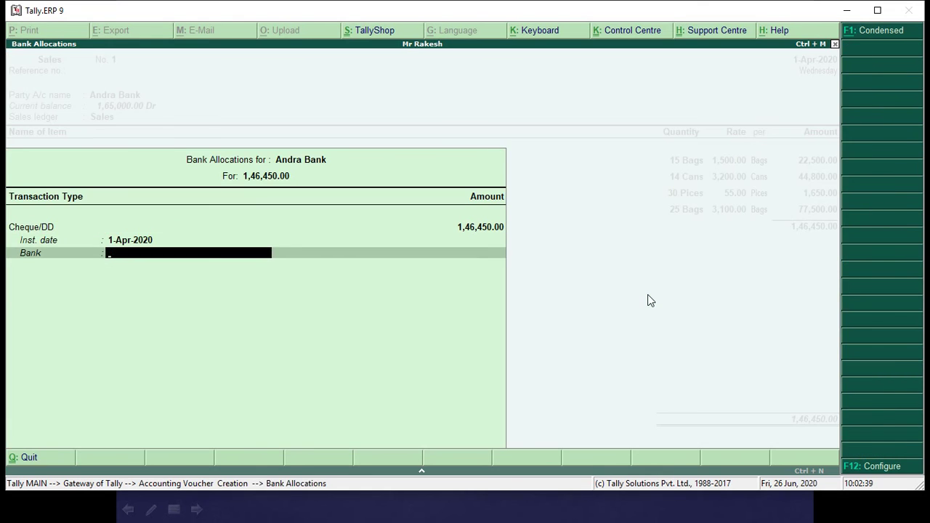
pyautogui.press('Return')
pyautogui.press('Return')
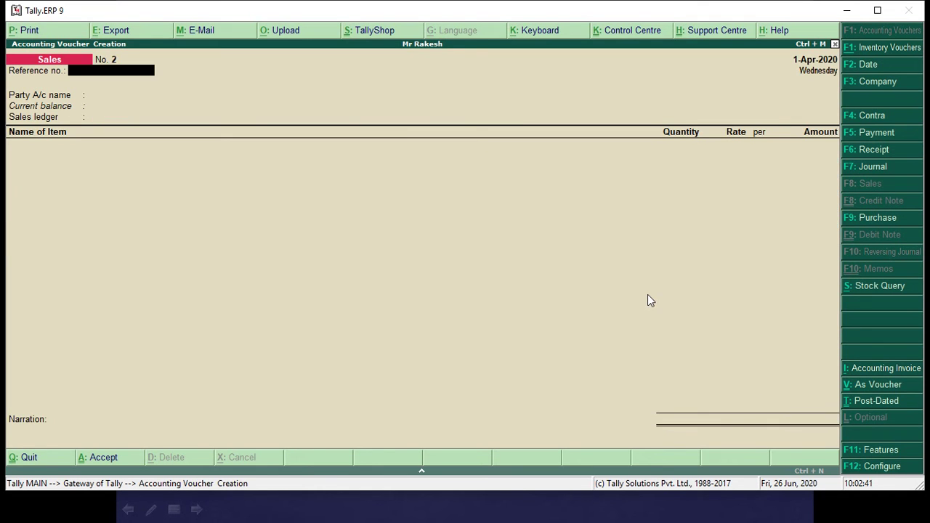
# Step: Check the ninth transaction in the transaction list and set Cash as the new sales voucher's party account
pyautogui.hotkey('alt', 'Tab')
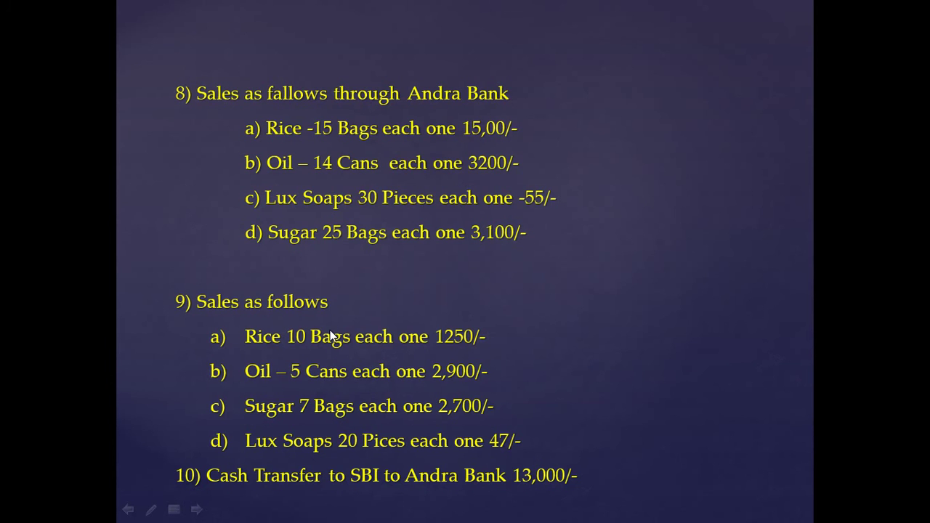
pyautogui.hotkey('alt', 'Tab')
pyautogui.press('Return')
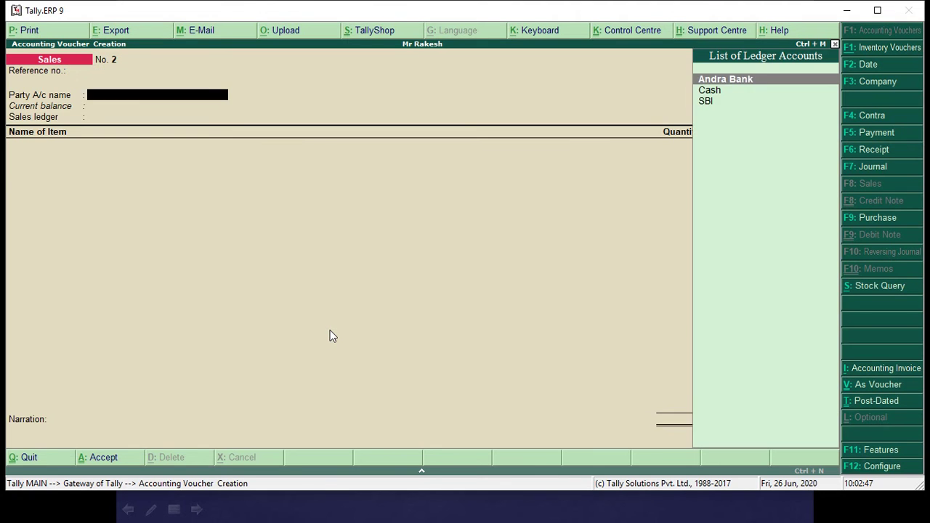
pyautogui.press('Down')
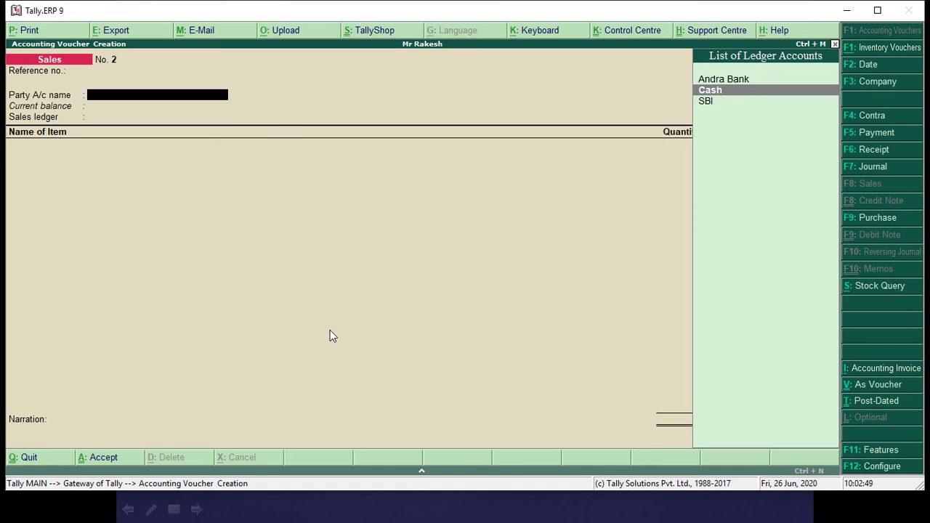
pyautogui.press('Return')
# Step: Accept the party details with their defaults, check the transaction list, and choose Sales as the sales ledger
pyautogui.press('Return')
pyautogui.press('Return')
pyautogui.press('Return')
pyautogui.press('Return')
pyautogui.press('Return')
pyautogui.press('Return')
pyautogui.press('Return')
pyautogui.press('Return')
pyautogui.press('Return')
pyautogui.press('Return')
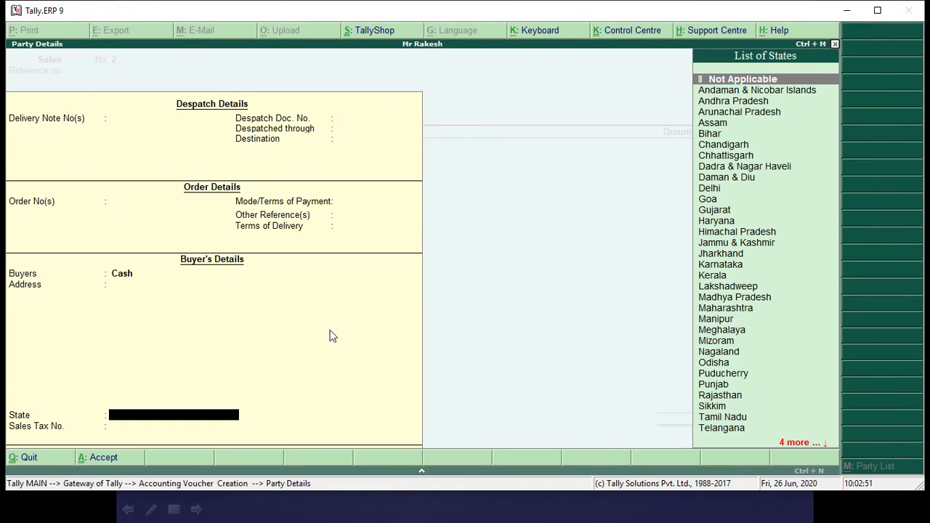
pyautogui.hotkey('alt', 'Tab')
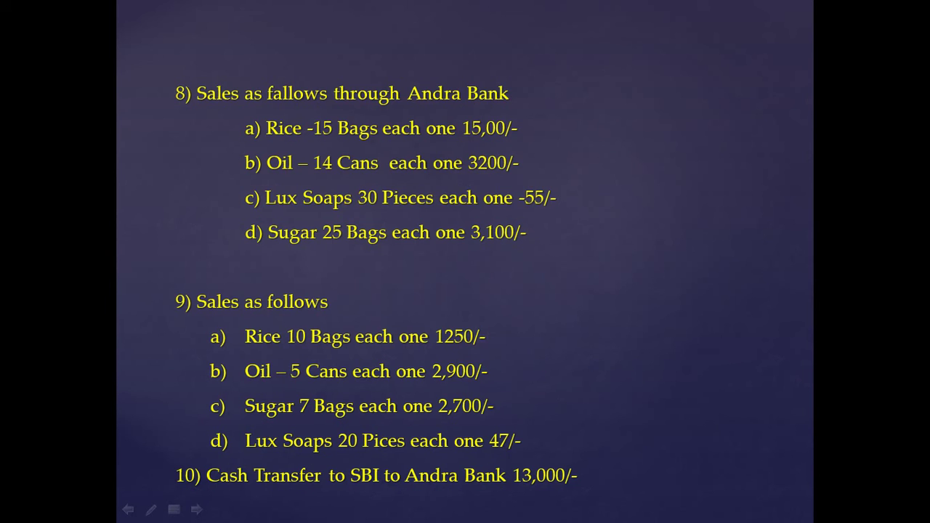
pyautogui.hotkey('alt', 'Tab')
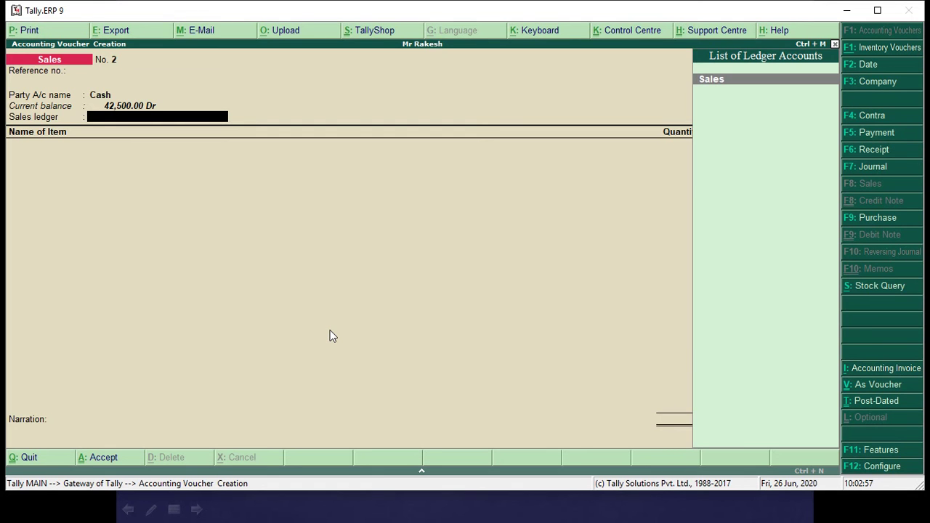
pyautogui.press('Return')
# Step: Add Rice as the first sales item with a quantity of 10 bags, following the transaction list
pyautogui.press('Down')
pyautogui.press('Down')
pyautogui.press('Down')
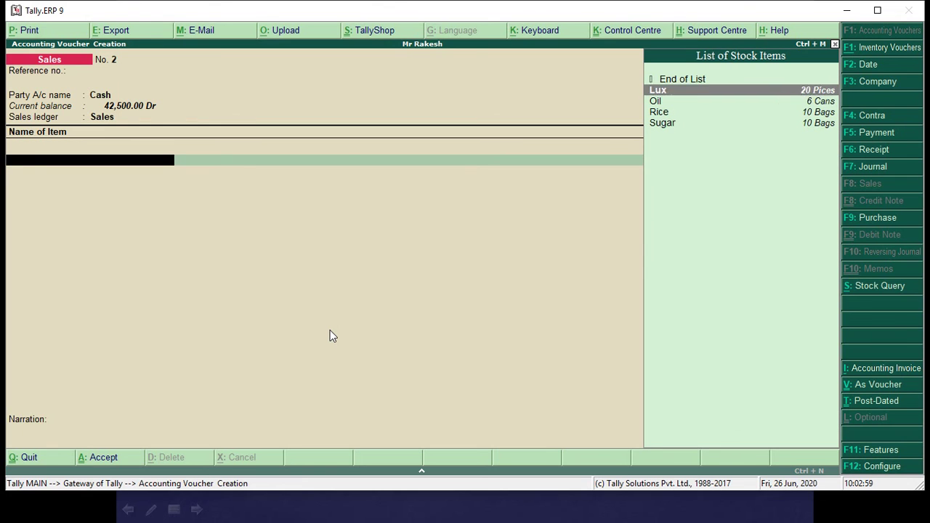
pyautogui.press('Return')
pyautogui.hotkey('alt', 'Tab')
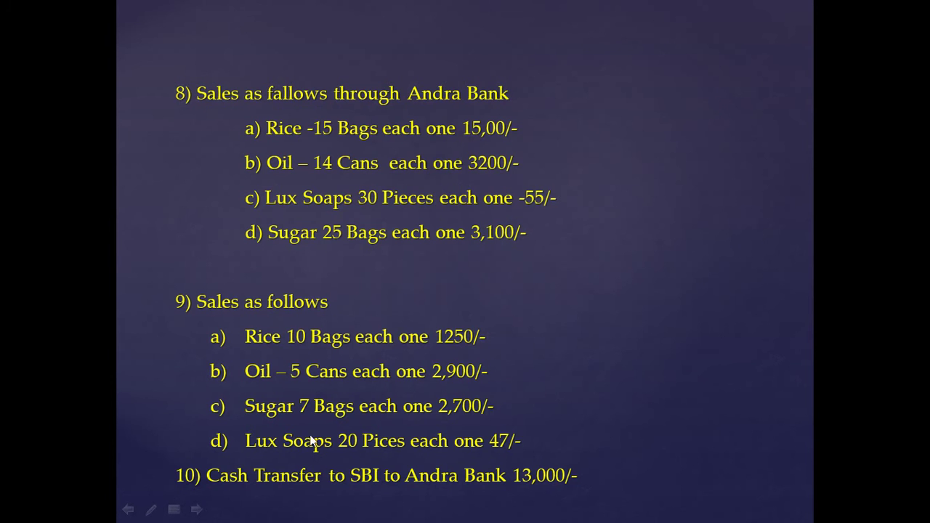
pyautogui.hotkey('alt', 'Tab')
pyautogui.write('19')
pyautogui.press('BackSpace')
pyautogui.write('0')
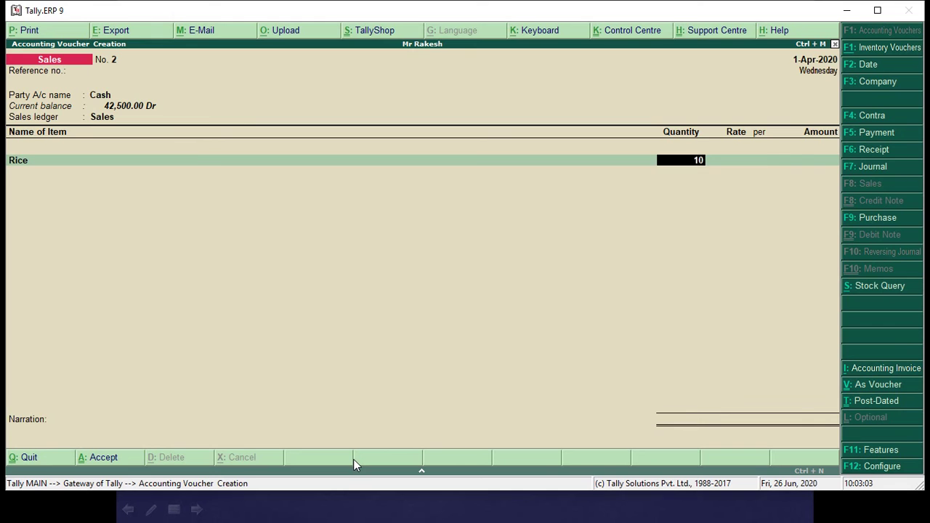
pyautogui.press('Return')
# Step: Set the Rice rate to 1,250 per bag after checking the transaction list and accept the line amount
pyautogui.hotkey('alt', 'Tab')
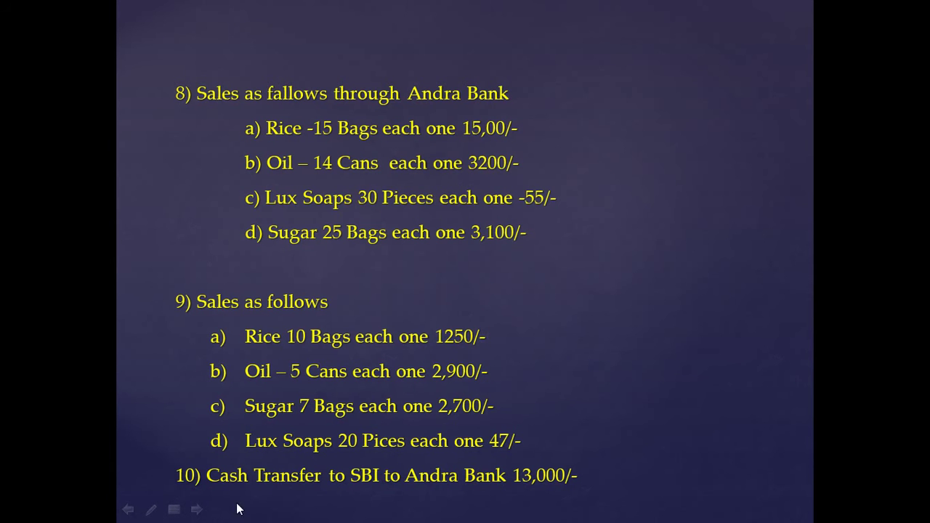
pyautogui.hotkey('alt', 'Tab')
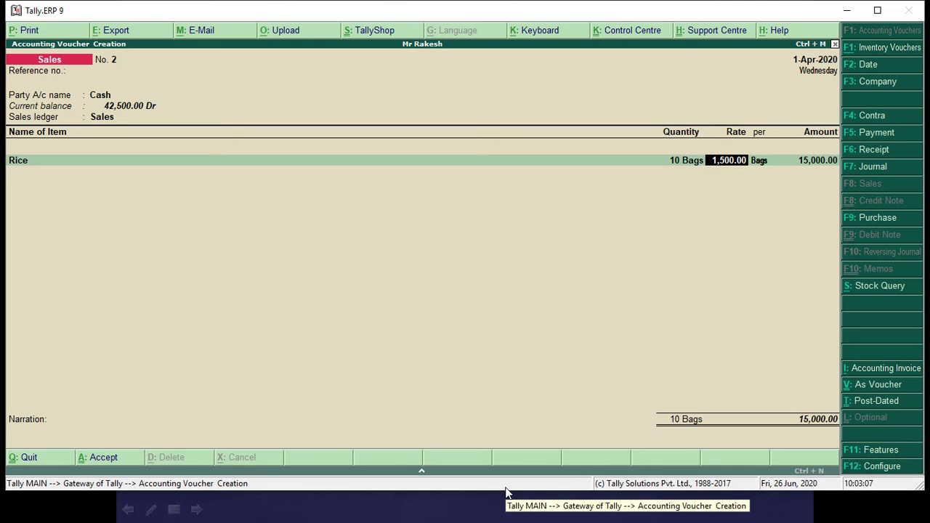
pyautogui.write('1250')
pyautogui.press('Return')
pyautogui.press('Return')
# Step: Add Oil as the second sales item with a quantity of 5 cans, following the transaction list
pyautogui.hotkey('alt', 'Tab')
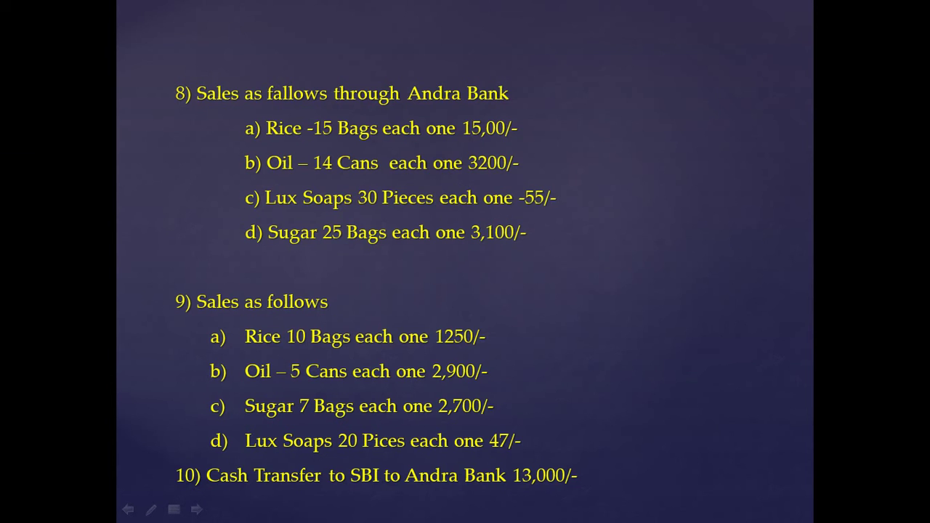
pyautogui.hotkey('alt', 'Tab')
pyautogui.write('Oi')
pyautogui.press('Return')
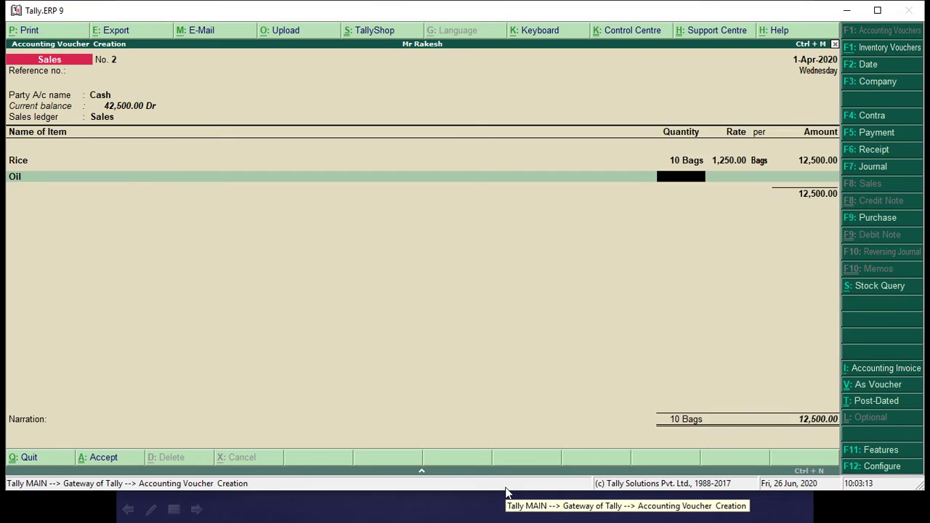
pyautogui.hotkey('alt', 'Tab')
pyautogui.hotkey('alt', 'Tab')
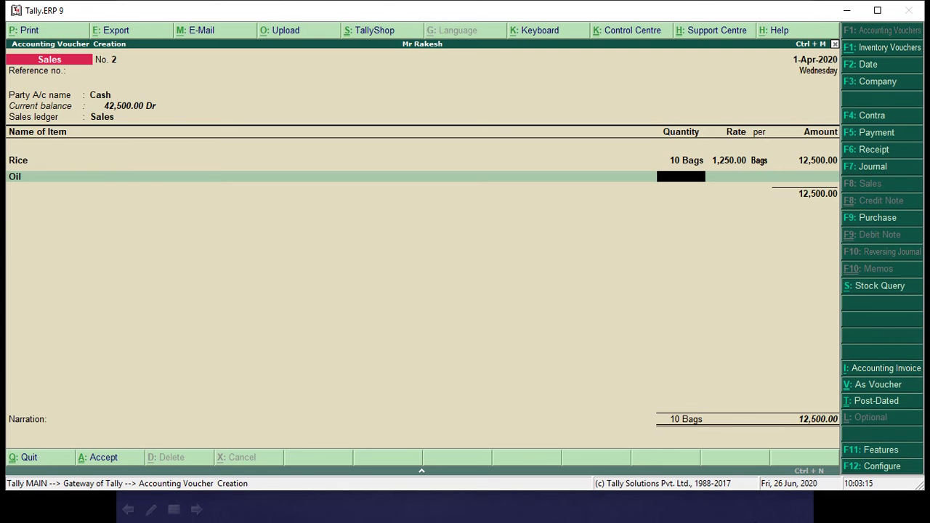
pyautogui.write('5')
pyautogui.press('Return')
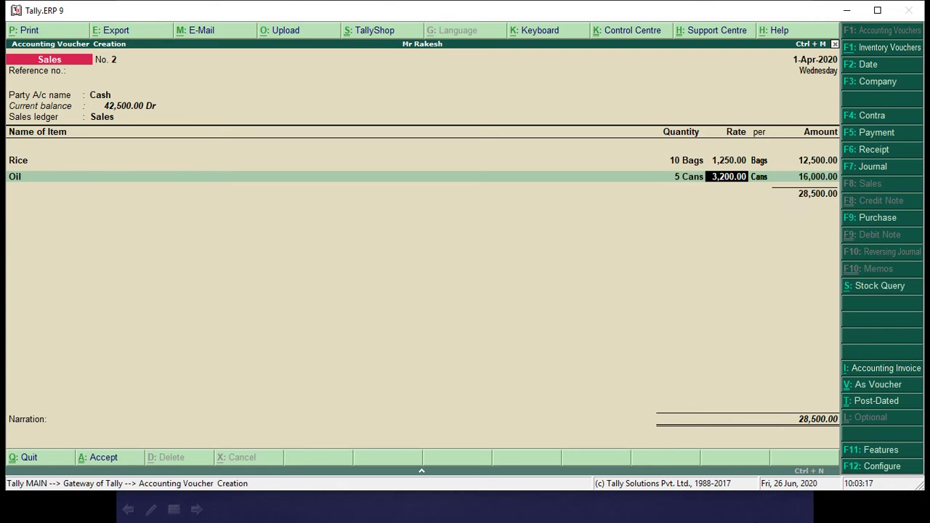
# Step: Set the Oil rate to 2,900 per can after checking the transaction list and accept the line amount
pyautogui.hotkey('alt', 'Tab')
pyautogui.hotkey('alt', 'Tab')
pyautogui.write('2900')
pyautogui.press('Return')
pyautogui.press('Return')
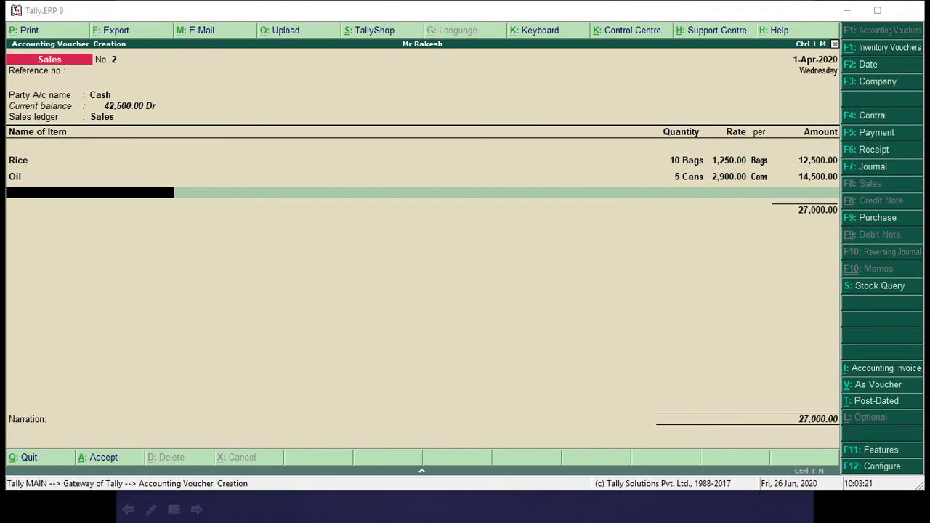
# Step: Add Sugar as the third sales item with a quantity of 7 bags, following the transaction list
pyautogui.hotkey('alt', 'Tab')
pyautogui.hotkey('alt', 'Tab')
pyautogui.write('Su')
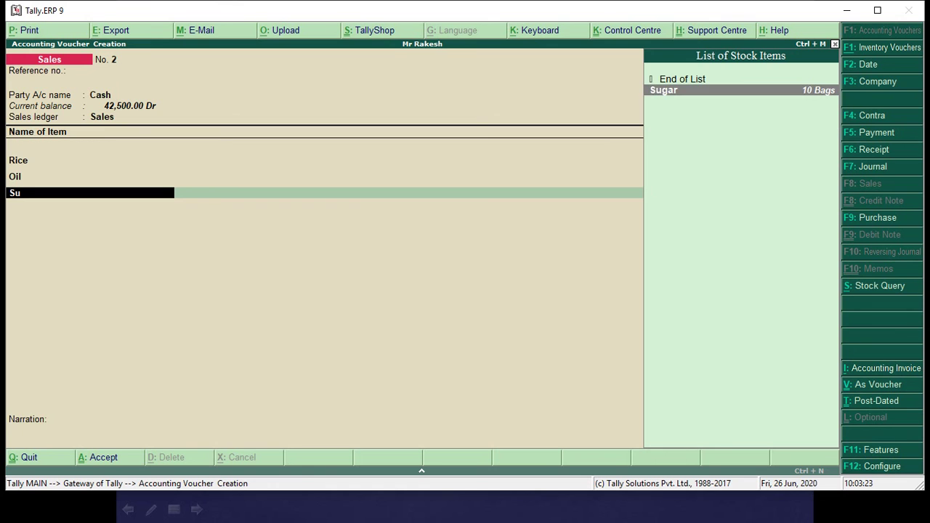
pyautogui.press('Return')
pyautogui.hotkey('alt', 'Tab')
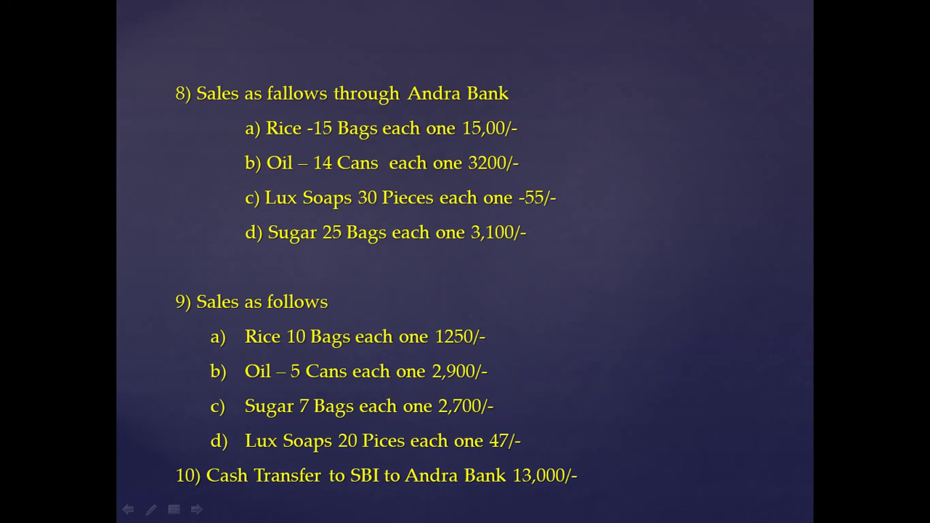
pyautogui.hotkey('alt', 'Tab')
pyautogui.write('7')
pyautogui.press('Return')
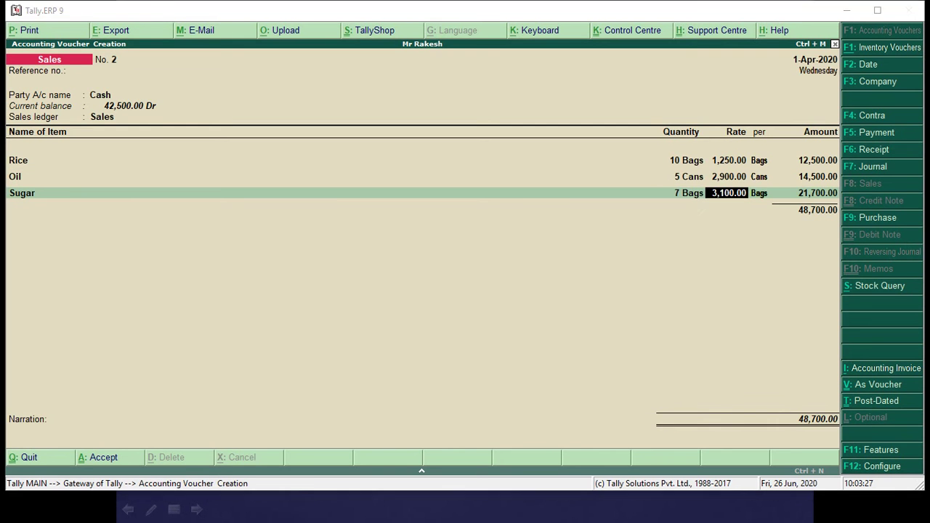
# Step: Check the Sugar rate in the transaction list and set it to 2,700 per bag
pyautogui.hotkey('alt', 'Tab')
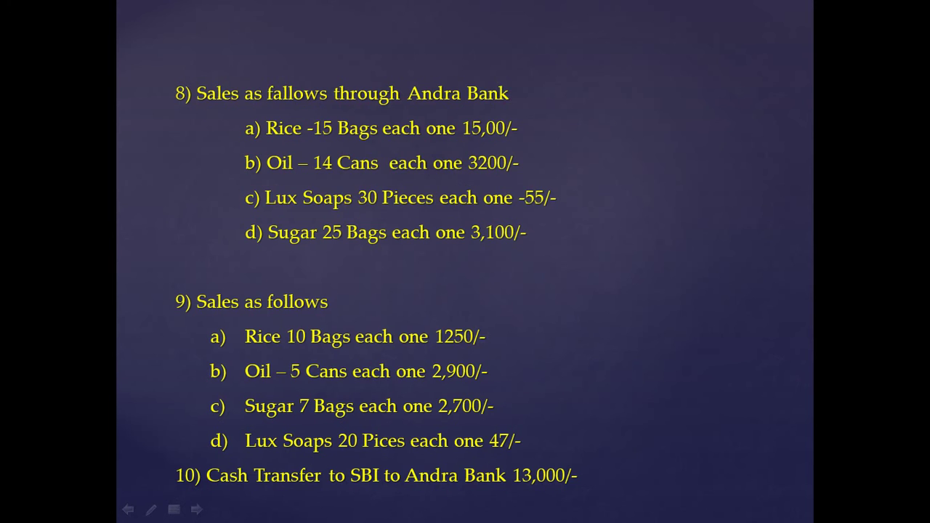
pyautogui.hotkey('alt', 'Tab')
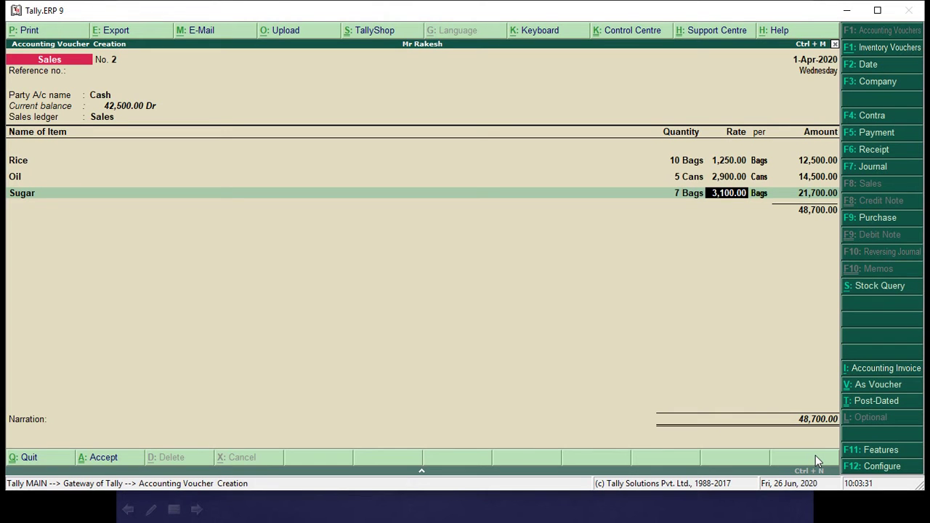
pyautogui.write('2,700')
pyautogui.press('Return')
# Step: Add Lux as the fourth sales item with a quantity of 20 pieces, following the transaction list
pyautogui.hotkey('alt', 'Tab')
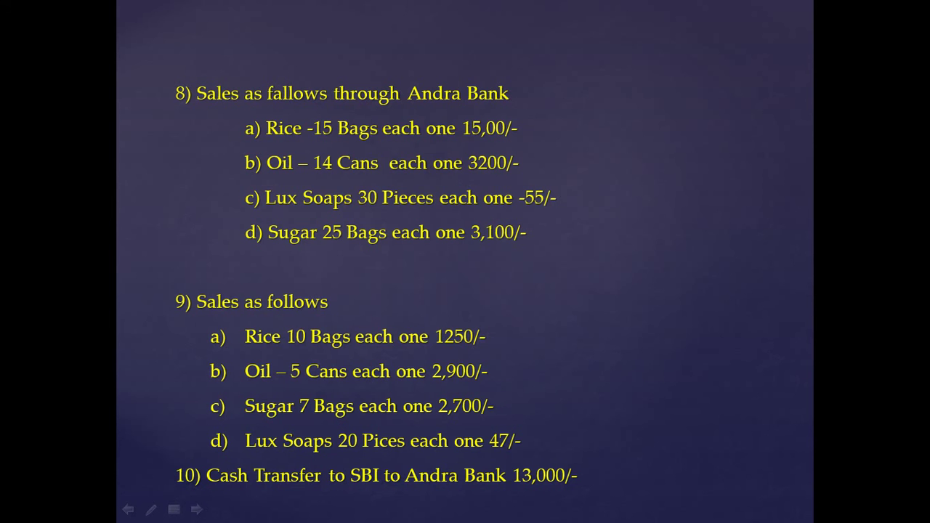
pyautogui.hotkey('alt', 'Tab')
pyautogui.press('Down')
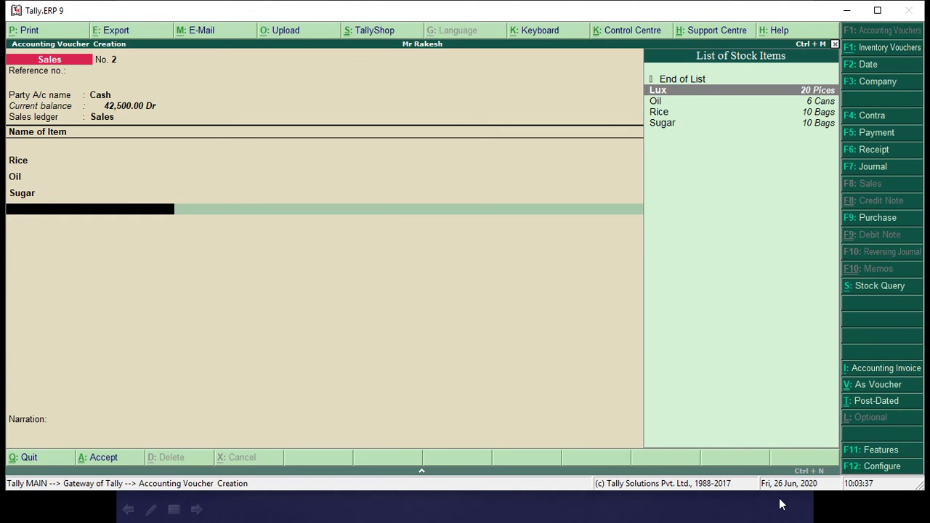
pyautogui.press('Return')
pyautogui.hotkey('alt', 'Tab')
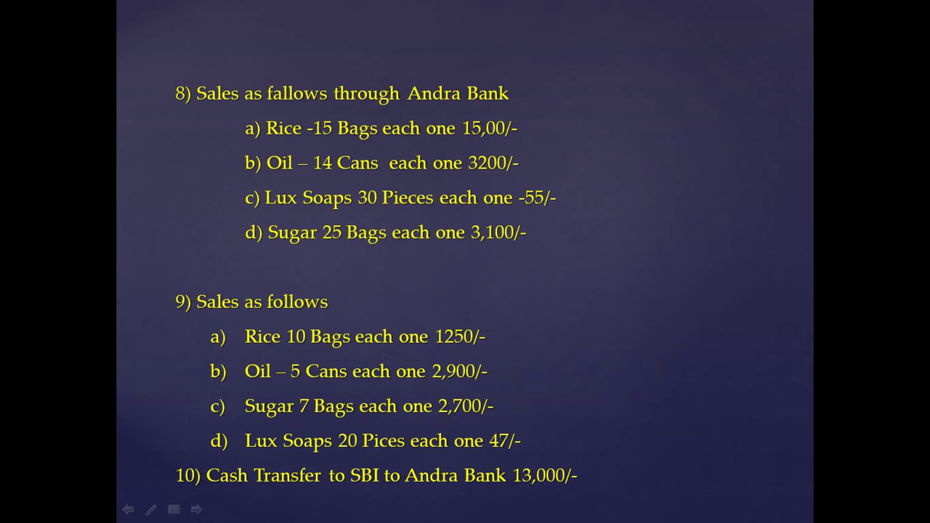
pyautogui.hotkey('alt', 'Tab')
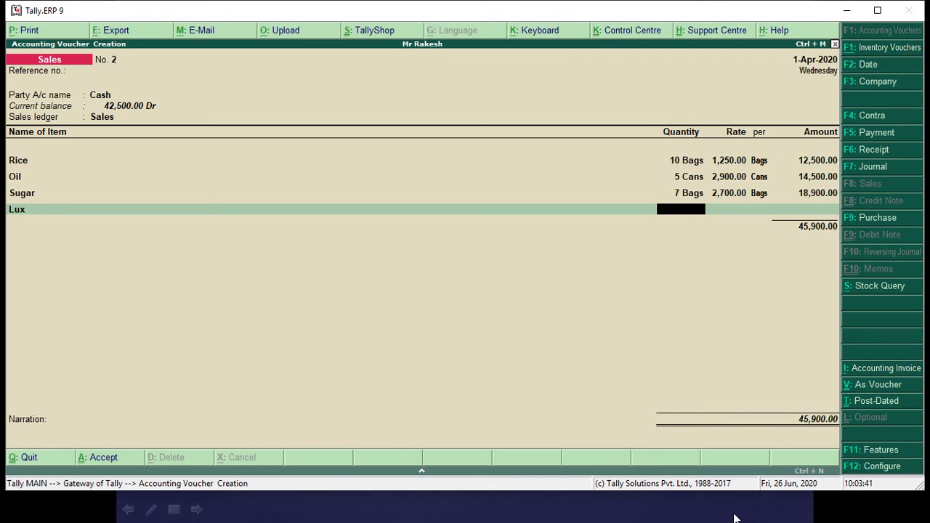
pyautogui.write('20')
pyautogui.press('Return')
# Step: Set the Lux rate to 47 per piece after checking the transaction list and accept the line amount
pyautogui.hotkey('alt', 'Tab')
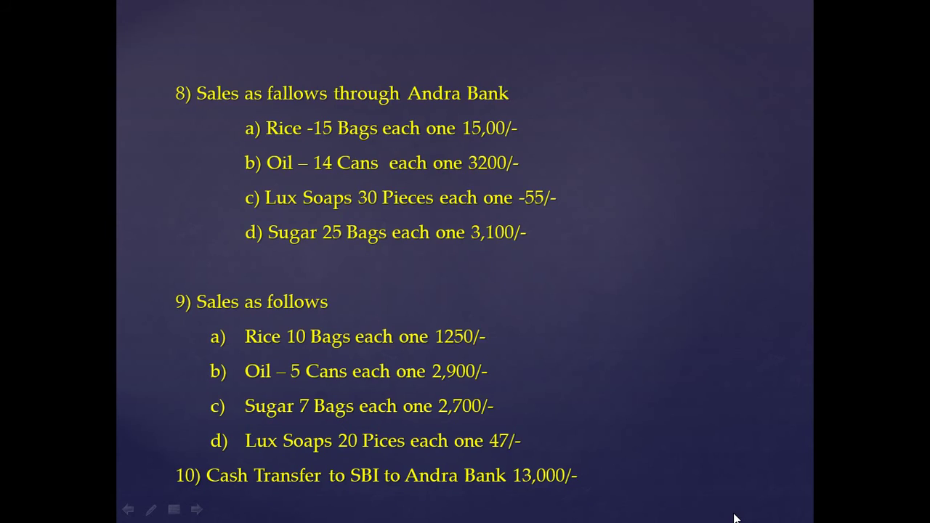
pyautogui.hotkey('alt', 'Tab')
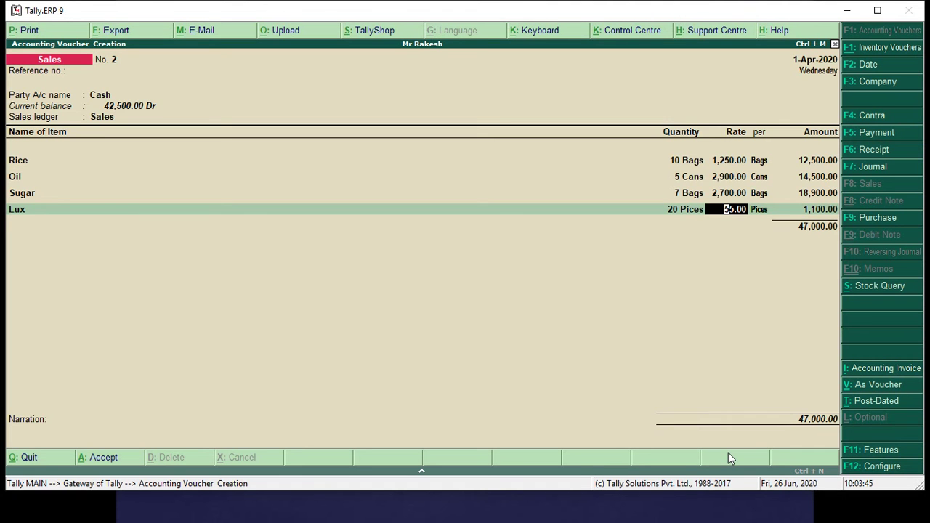
pyautogui.write('47')
pyautogui.press('Return')
pyautogui.press('Return')
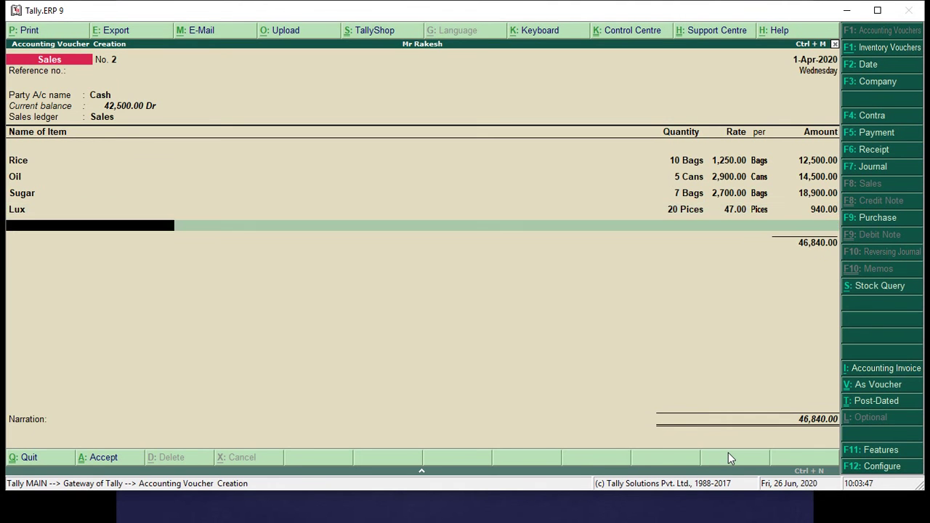
# Step: Check the transaction list, end the item list, leave the narration blank, and save the cash sales voucher
pyautogui.hotkey('alt', 'Tab')
pyautogui.hotkey('alt', 'Tab')
pyautogui.press('Return')
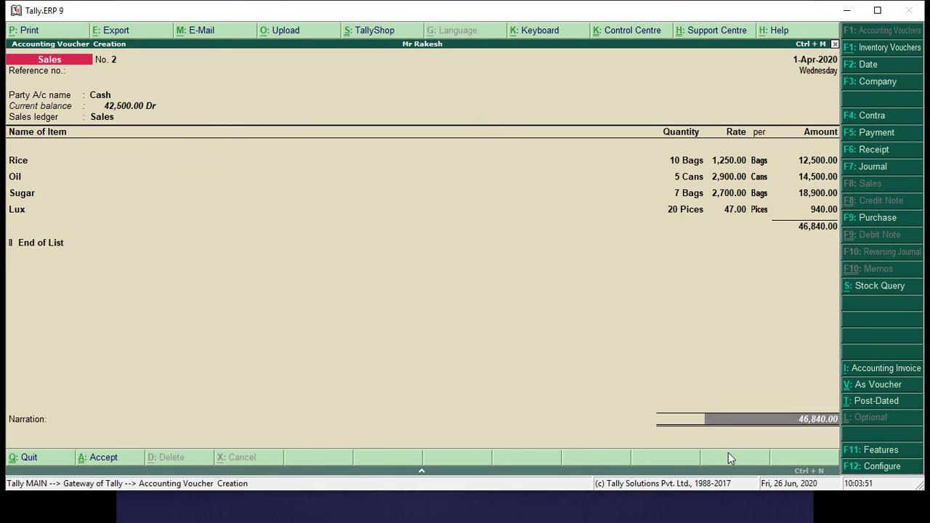
pyautogui.press('Return')
pyautogui.press('Return')
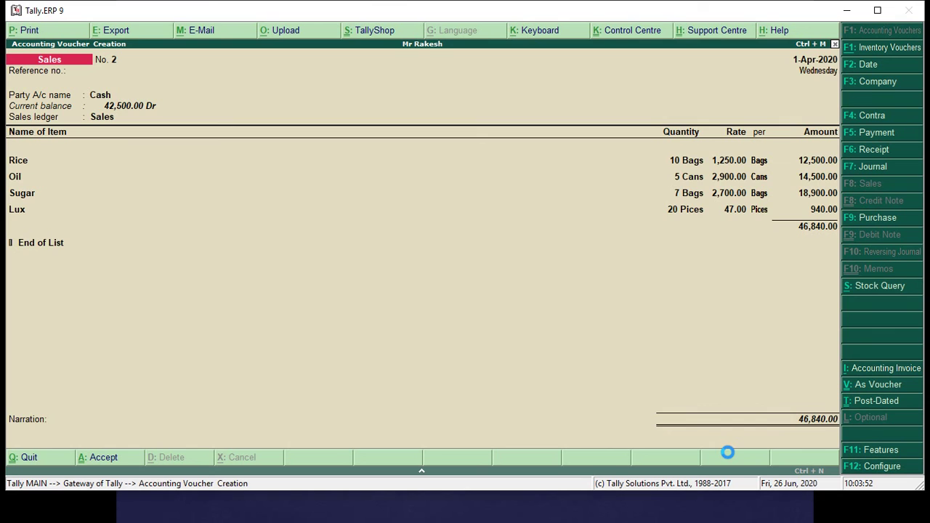
# Step: Check the transaction list for the bank transfer and start a contra voucher with Andra Bank as the account
pyautogui.hotkey('alt', 'Tab')
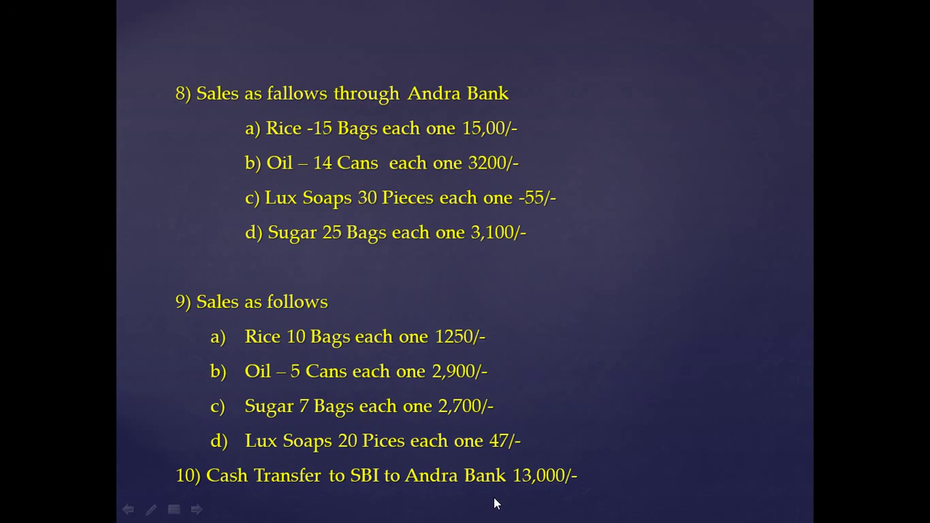
pyautogui.hotkey('alt', 'Tab')
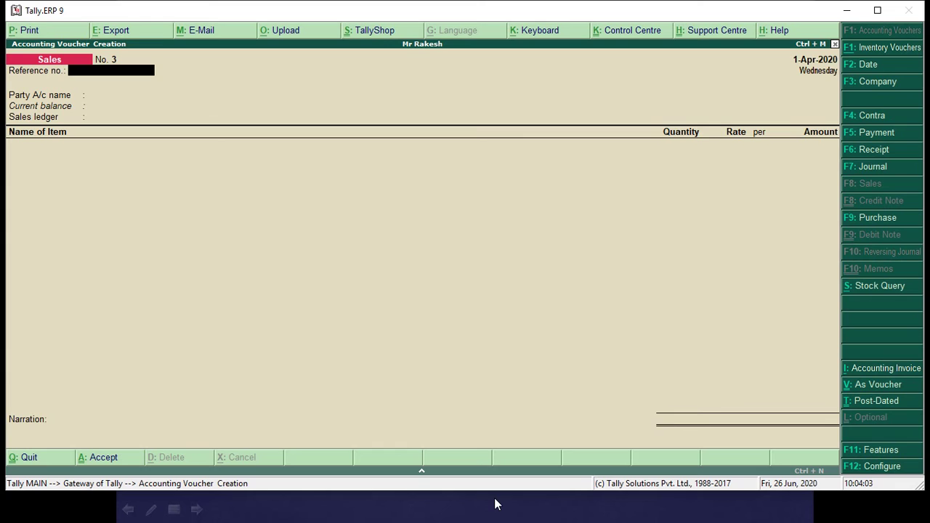
pyautogui.click(863, 117)
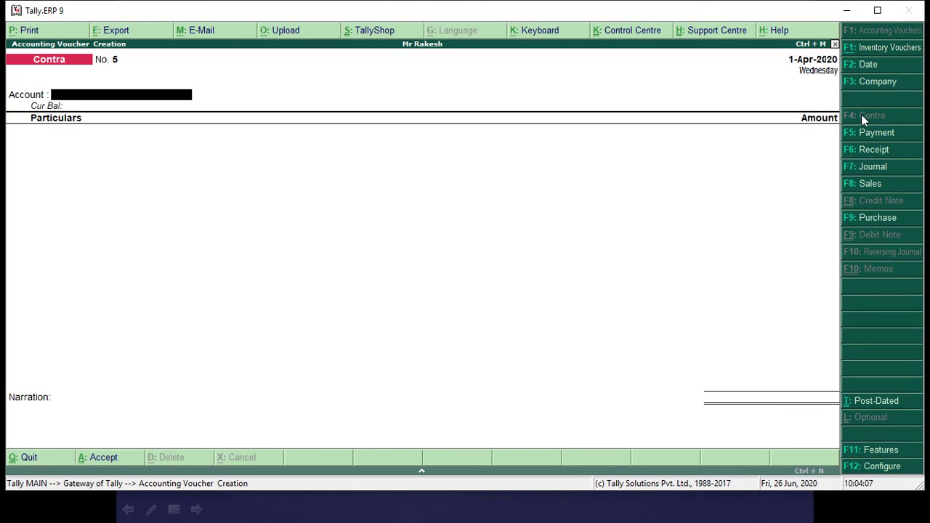
pyautogui.hotkey('alt', 'Tab')
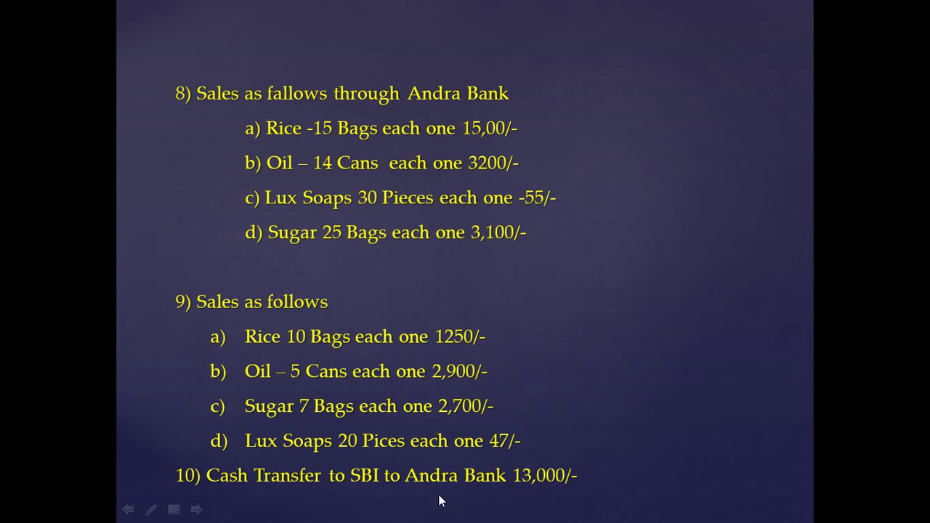
pyautogui.hotkey('alt', 'Tab')
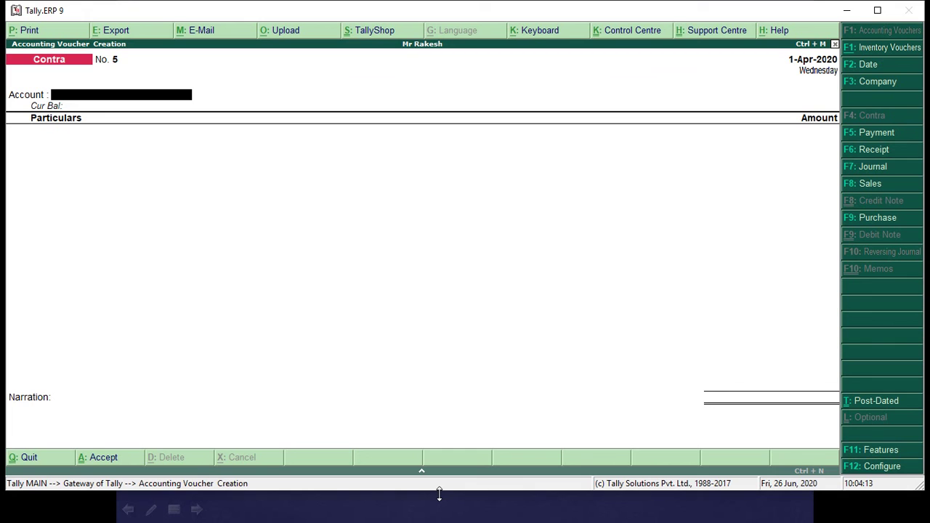
pyautogui.write('An')
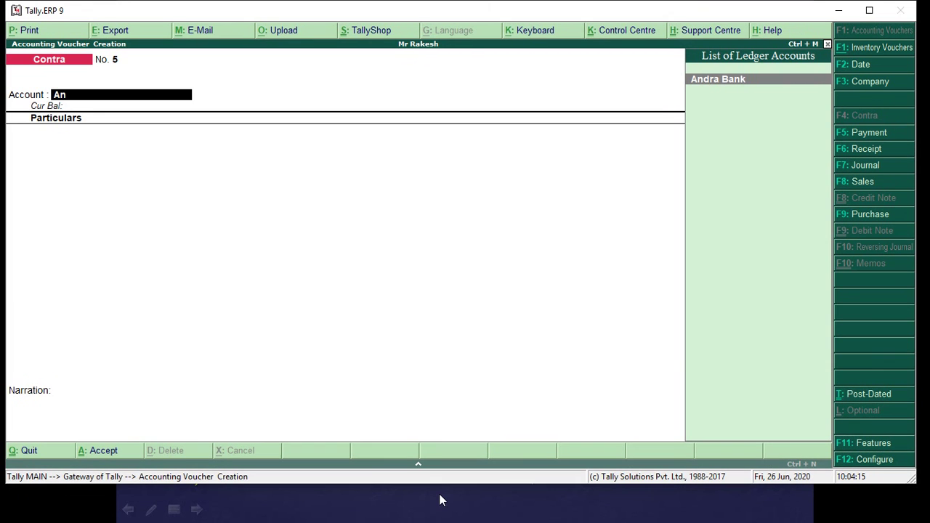
pyautogui.press('Return')
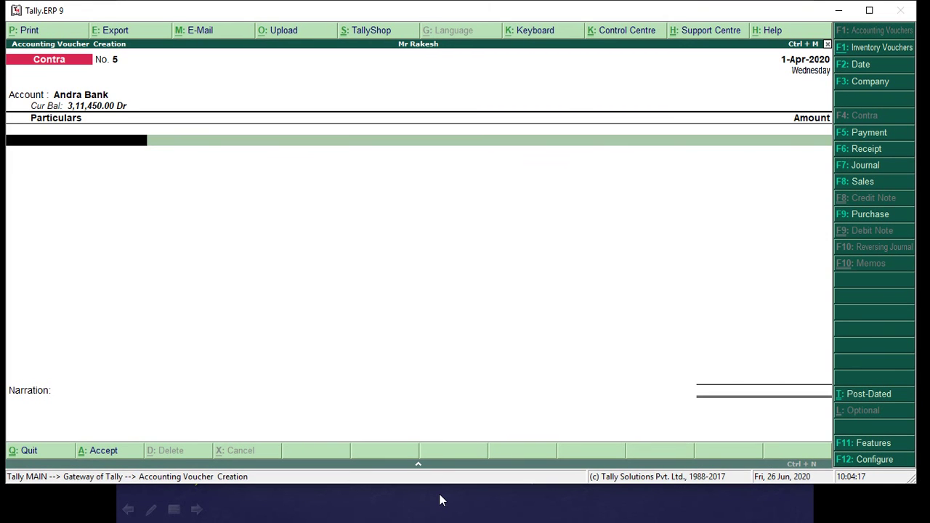
# Step: Maximize the window and enter SBI as the contra particulars with an amount of 13,000, following the transaction list
pyautogui.click(869, 10)
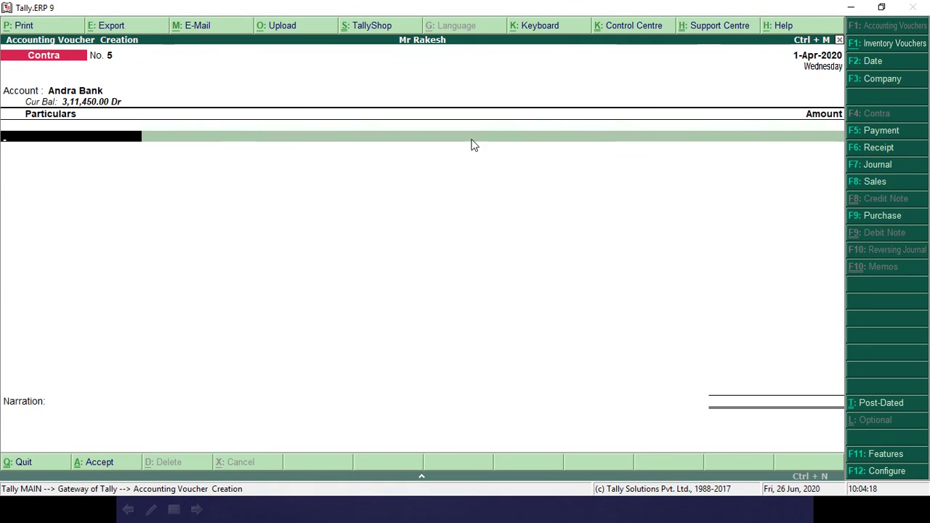
pyautogui.write('Sb')
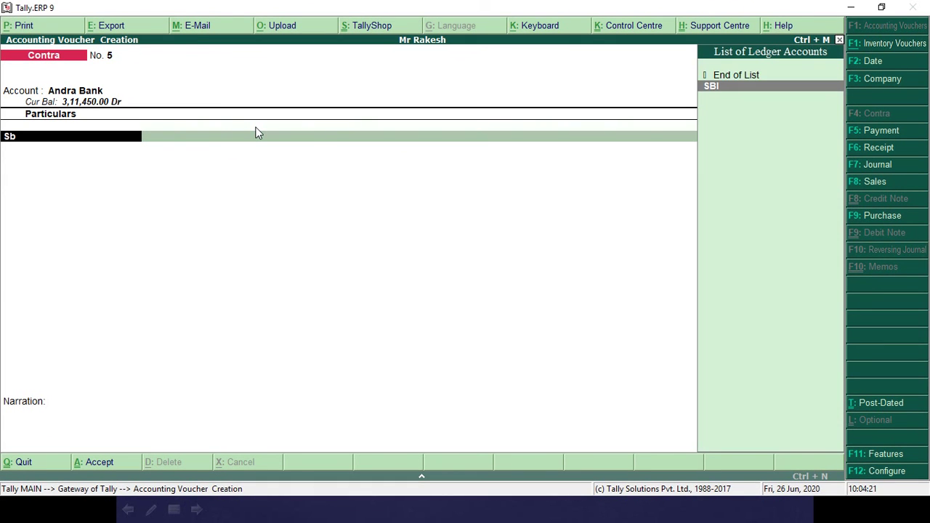
pyautogui.press('Return')
pyautogui.hotkey('alt', 'Tab')
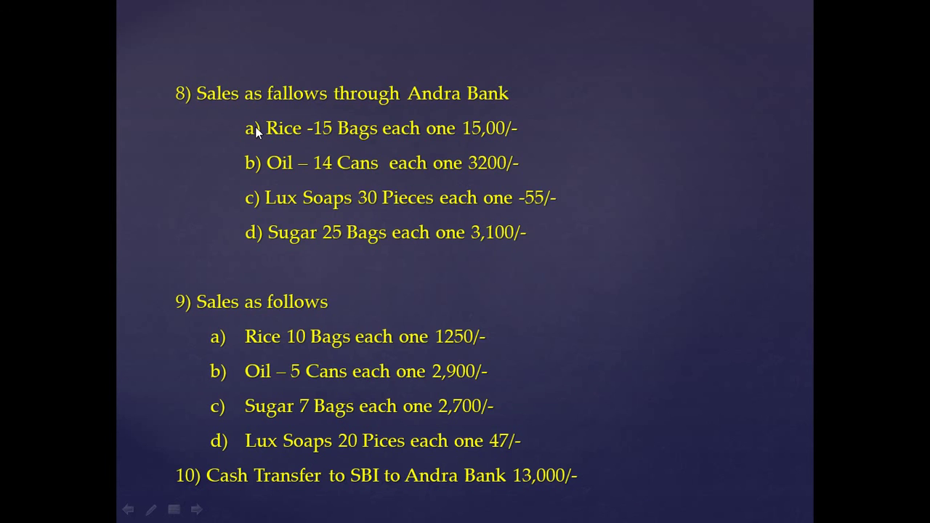
pyautogui.hotkey('alt', 'Tab')
pyautogui.write('13000')
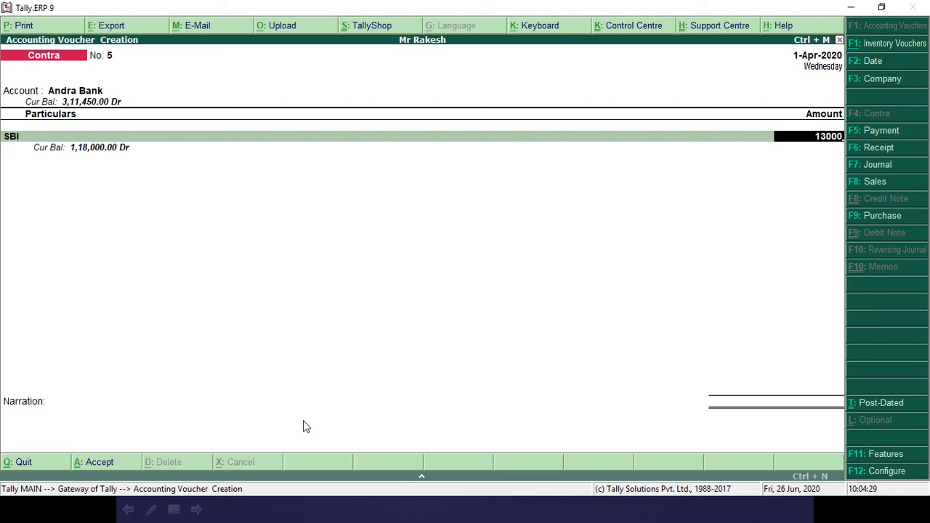
# Step: Accept the amount, leave the narration blank, save the contra voucher, and check the transaction list for remaining entries
pyautogui.press('Return')
pyautogui.press('Return')
pyautogui.press('Return')
pyautogui.press('Return')
pyautogui.press('Return')
pyautogui.press('Return')
pyautogui.press('Return')
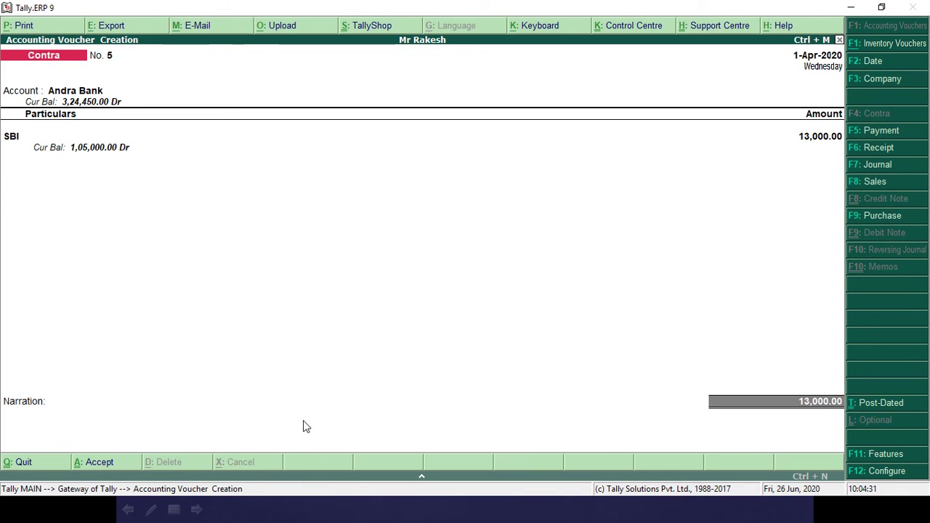
pyautogui.press('Return')
pyautogui.press('Return')
pyautogui.press('Return')
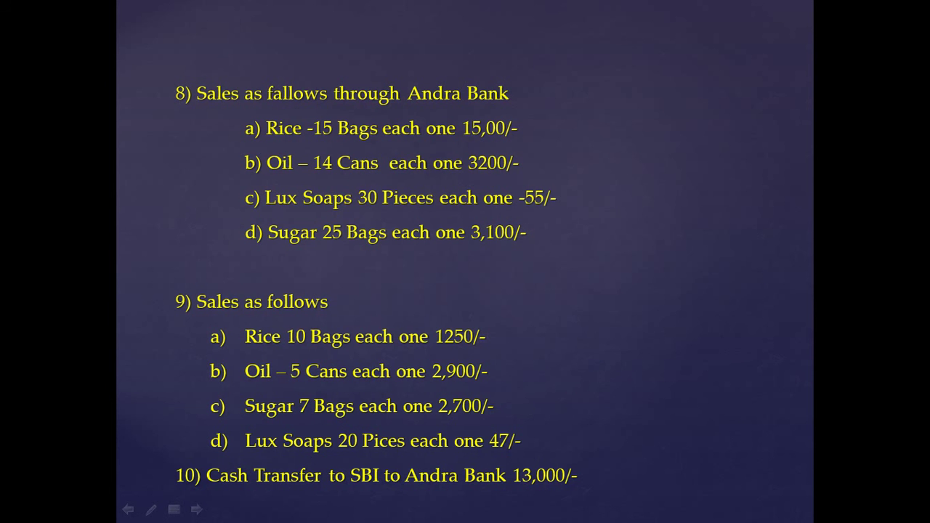
pyautogui.hotkey('alt', 'Tab')
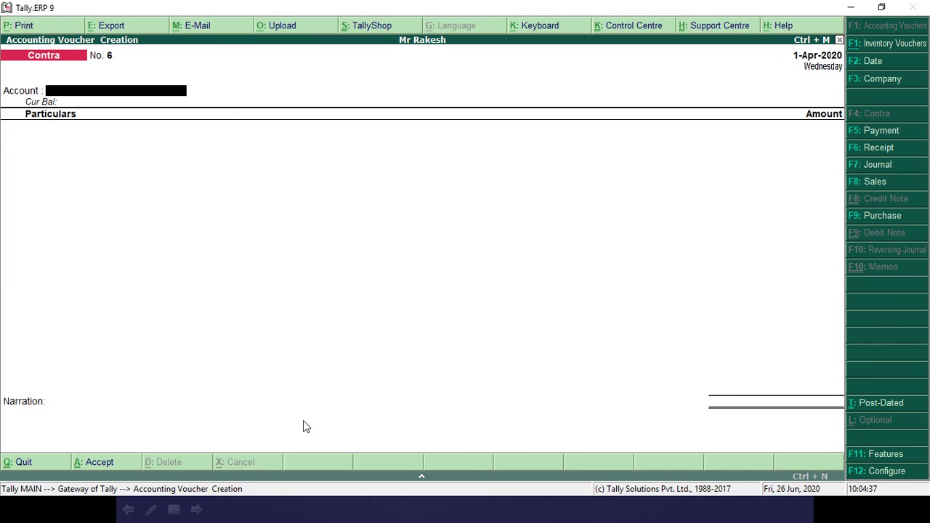
# Step: Leave voucher entry and view the company's Balance Sheet from the Gateway of Tally
pyautogui.press('Escape')
pyautogui.press('y')
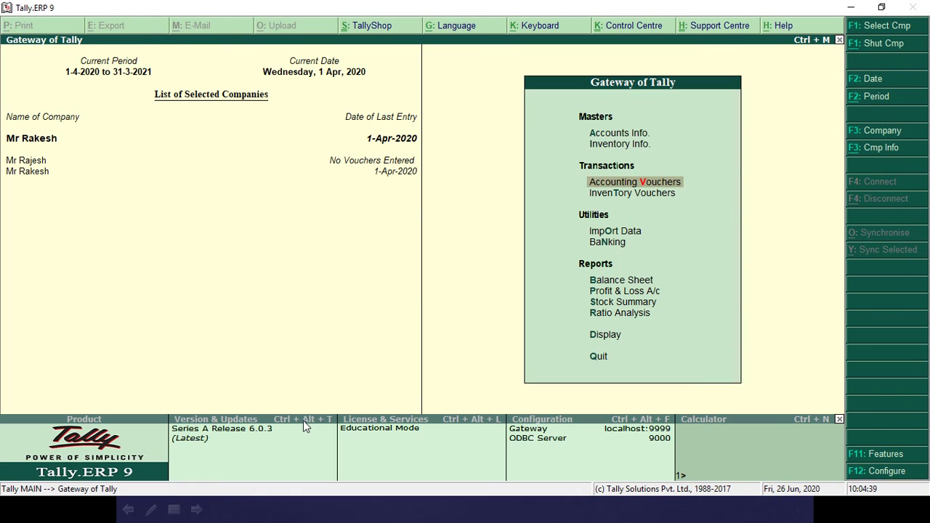
pyautogui.press('b')
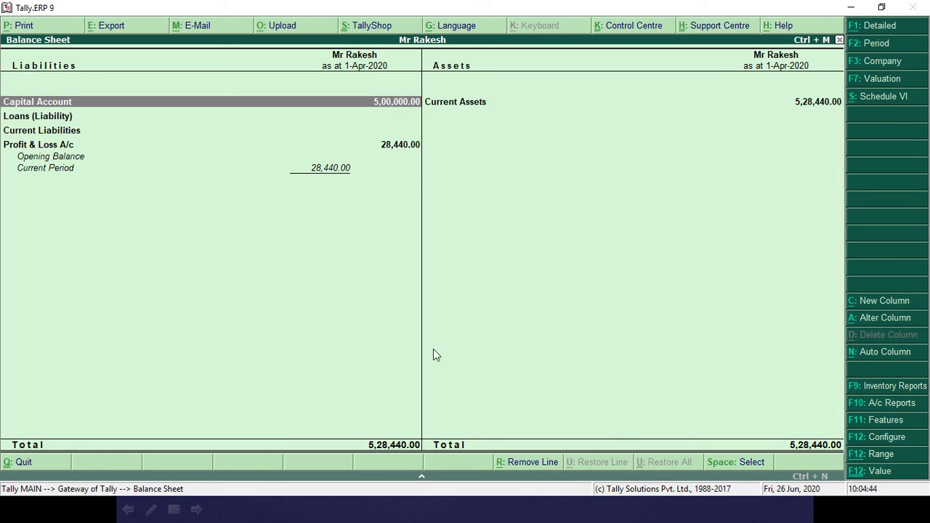
pyautogui.press('Escape')
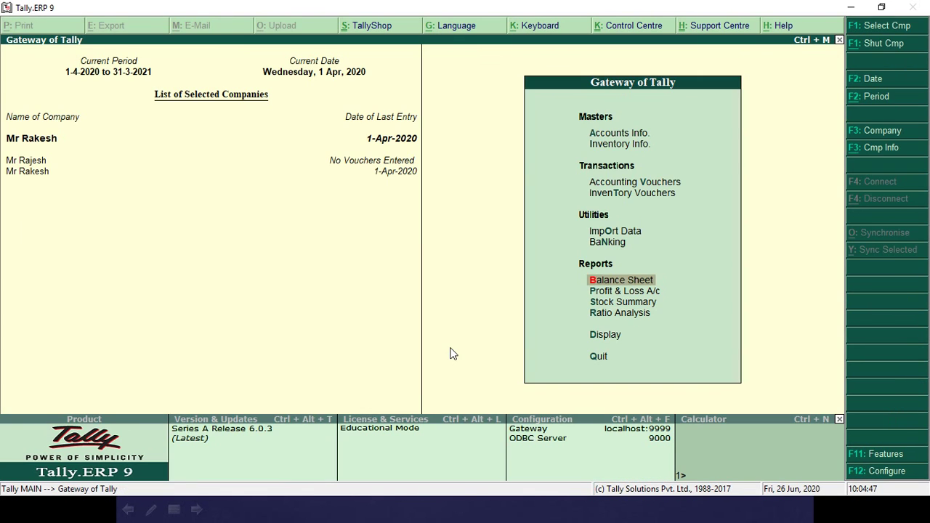
# Step: Open the Cash/Bank Books among the account books and review the cash, Andra Bank and SBI closing balances
pyautogui.press('Down')
pyautogui.press('Down')
pyautogui.press('Down')
pyautogui.press('Down')
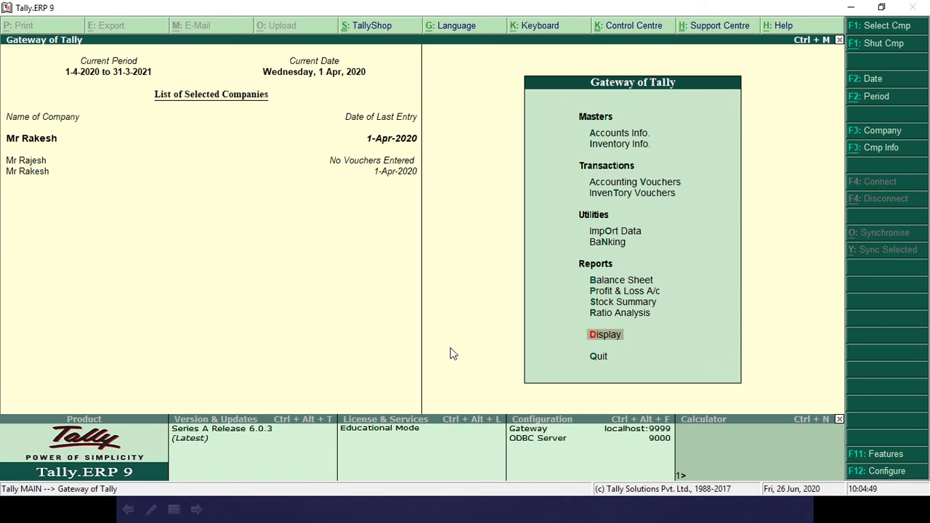
pyautogui.press('Return')
pyautogui.press('Down')
pyautogui.press('Down')
pyautogui.press('Return')
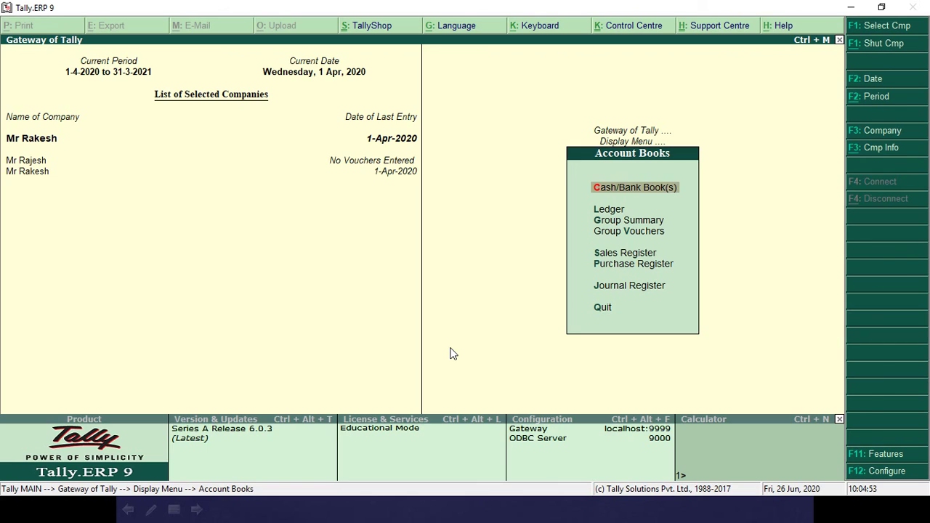
pyautogui.press('Return')
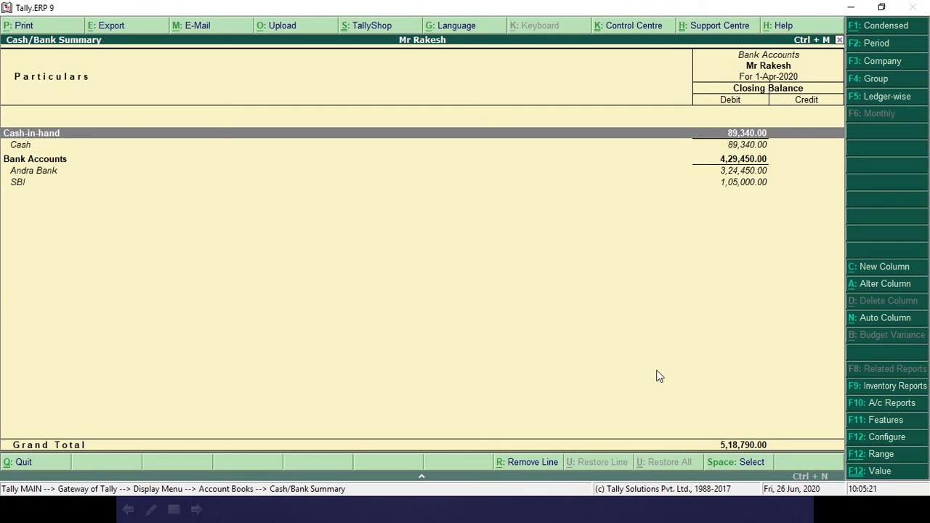
pyautogui.press('Escape')
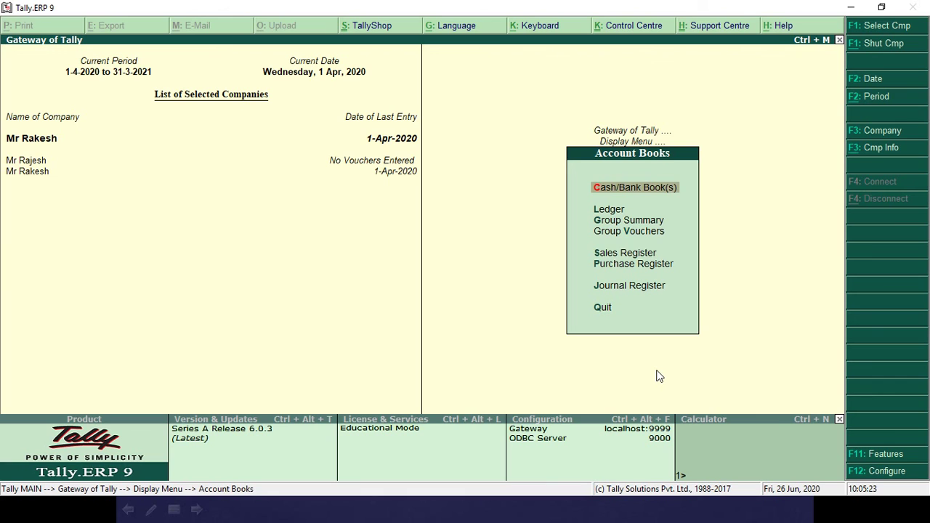
# Step: Return to the Gateway of Tally, reopen the Balance Sheet, and show it in detailed form
pyautogui.press('Escape')
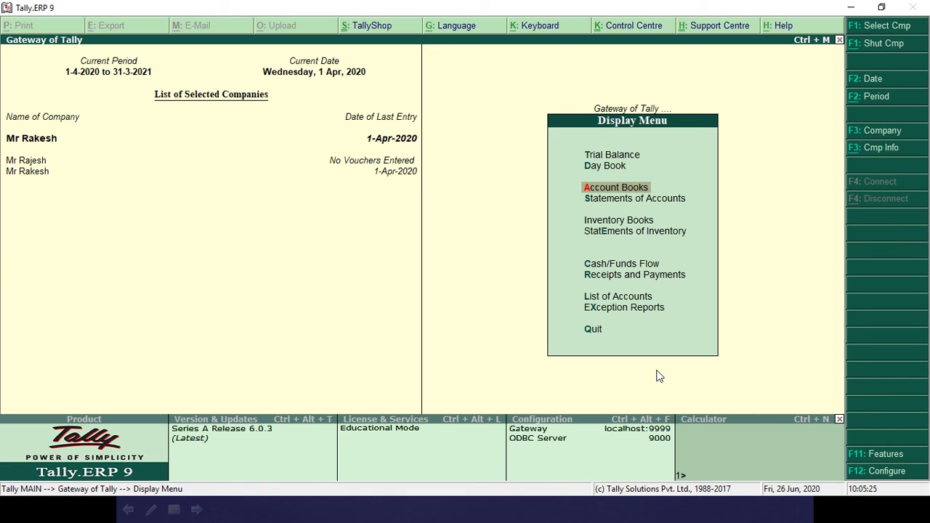
pyautogui.press('Escape')
pyautogui.press('Up')
pyautogui.press('Up')
pyautogui.press('Up')
pyautogui.press('Up')
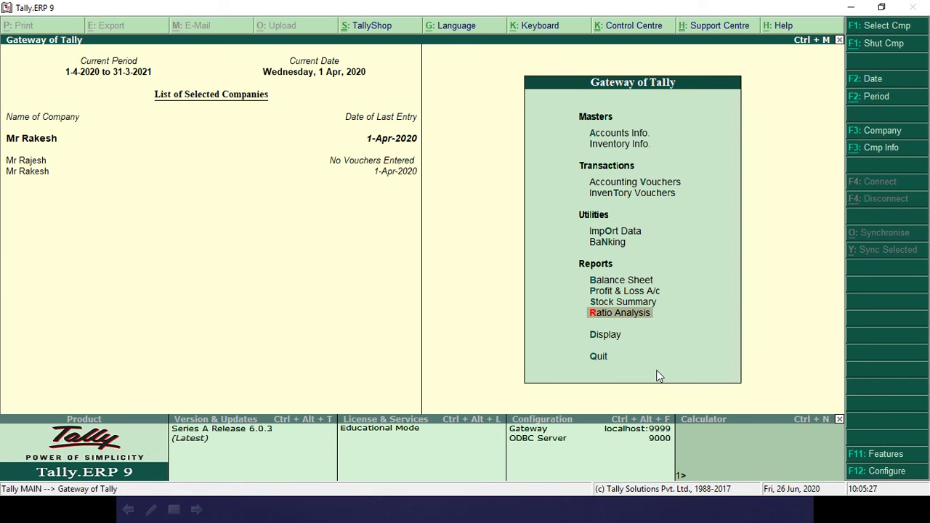
pyautogui.press('Return')
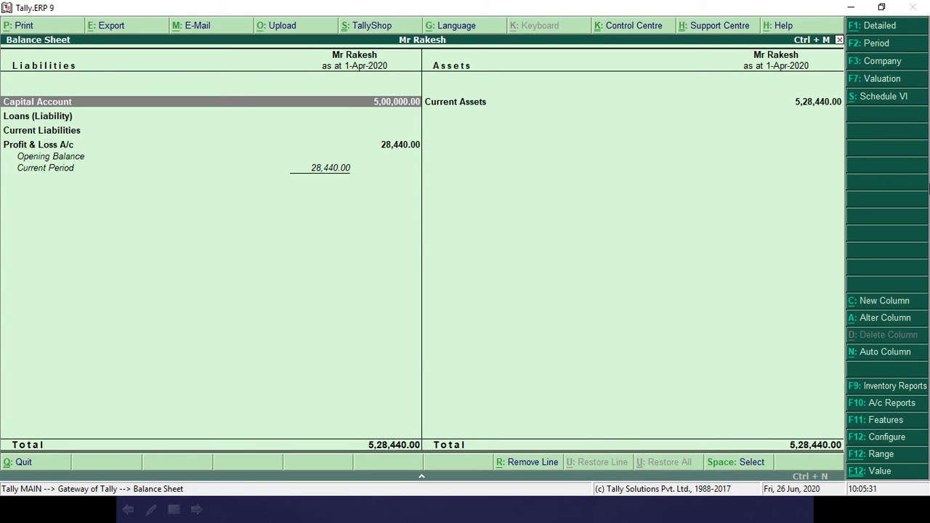
pyautogui.click(876, 27)
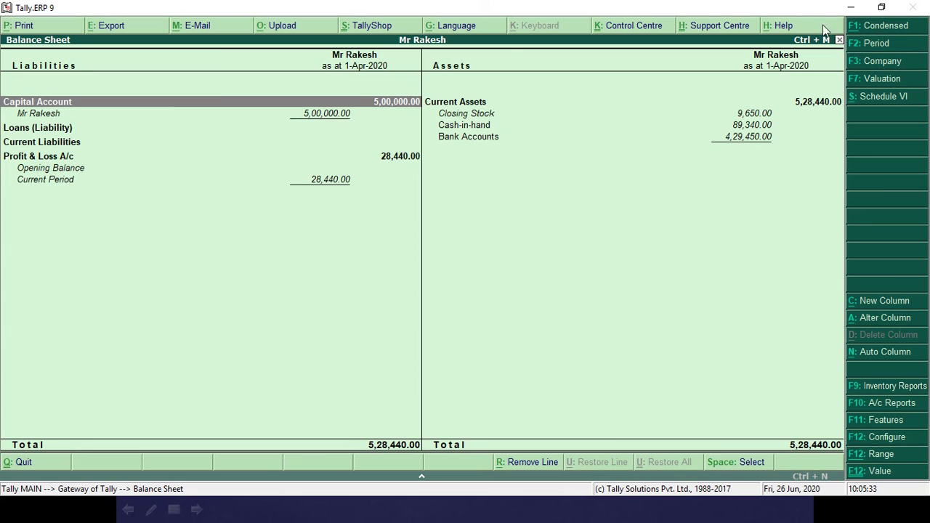